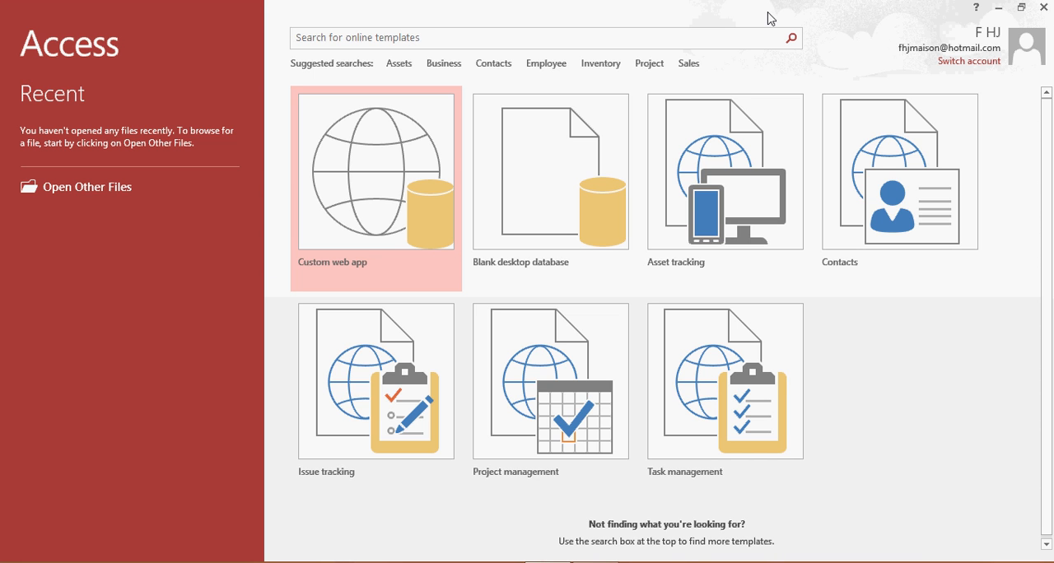
Create a blank desktop database named Friends.accdb in the Documents folder.
{"action": "left_click", "coordinate": [578, 158]}
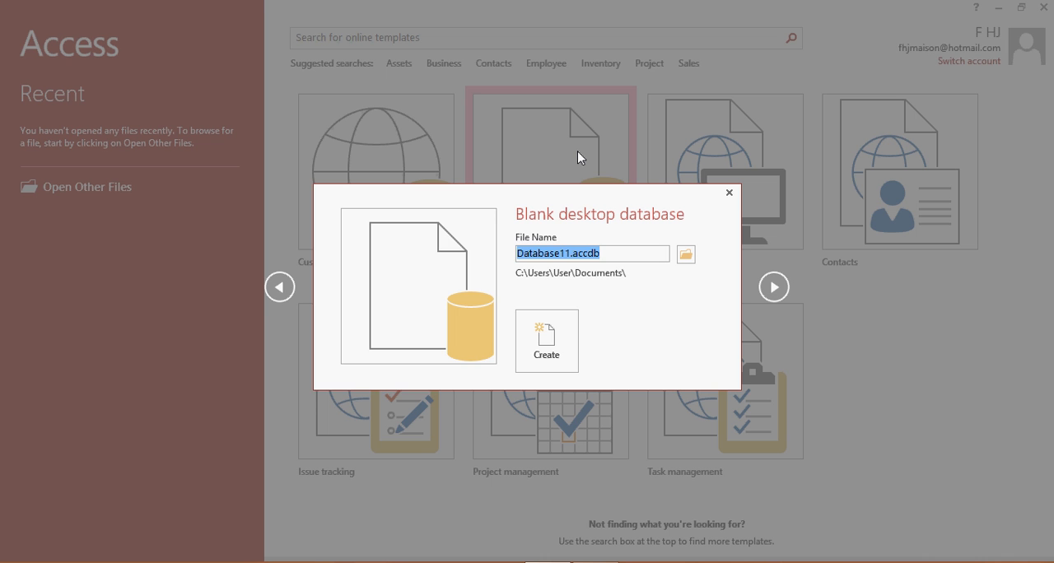
{"action": "type", "text": "Frien"}
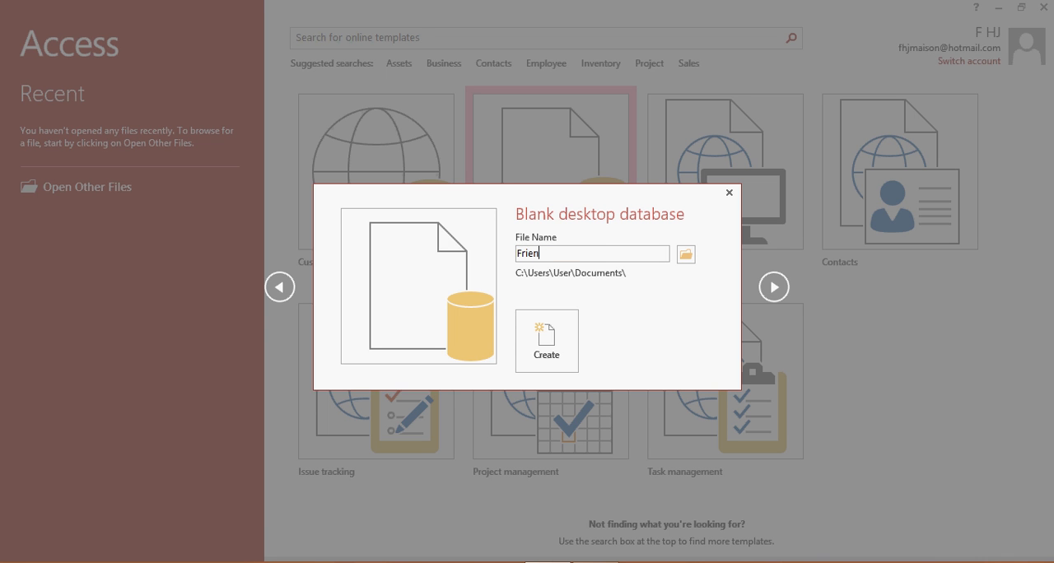
{"action": "type", "text": "ds"}
{"action": "left_click", "coordinate": [684, 255]}
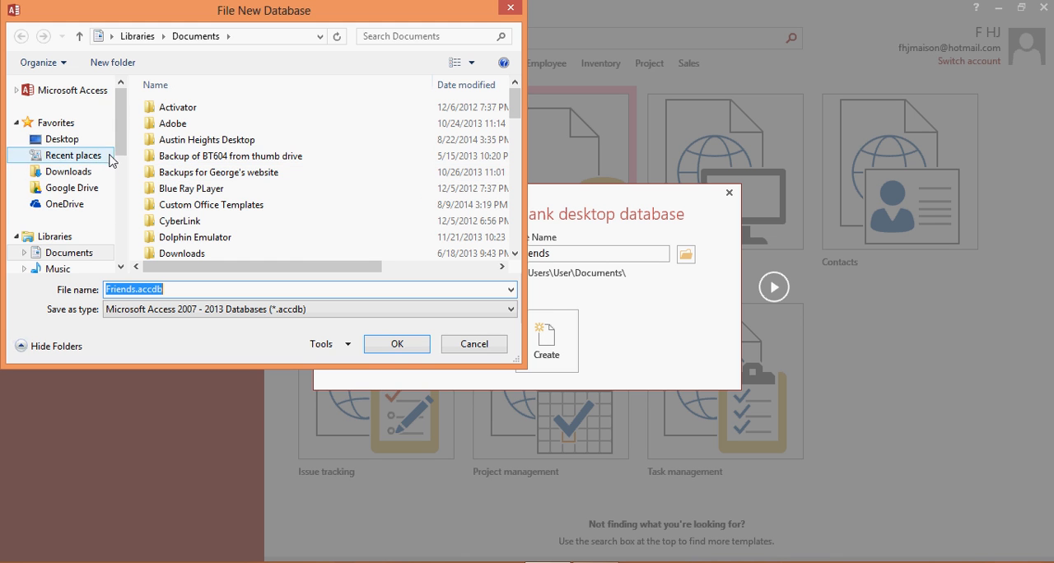
{"action": "left_click_drag", "start_coordinate": [121, 138], "coordinate": [128, 225]}
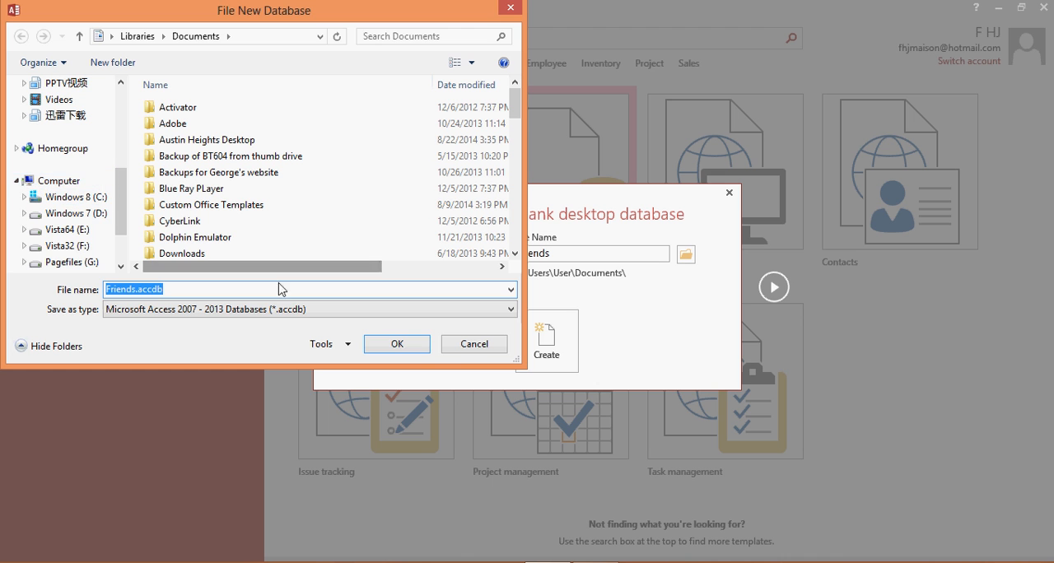
{"action": "left_click", "coordinate": [423, 352]}
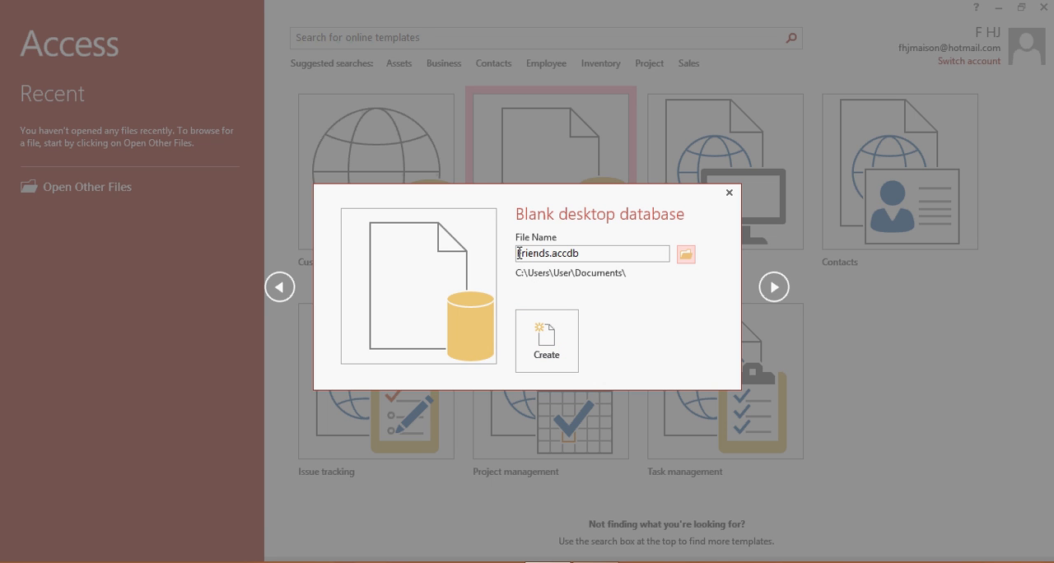
{"action": "left_click", "coordinate": [539, 332]}
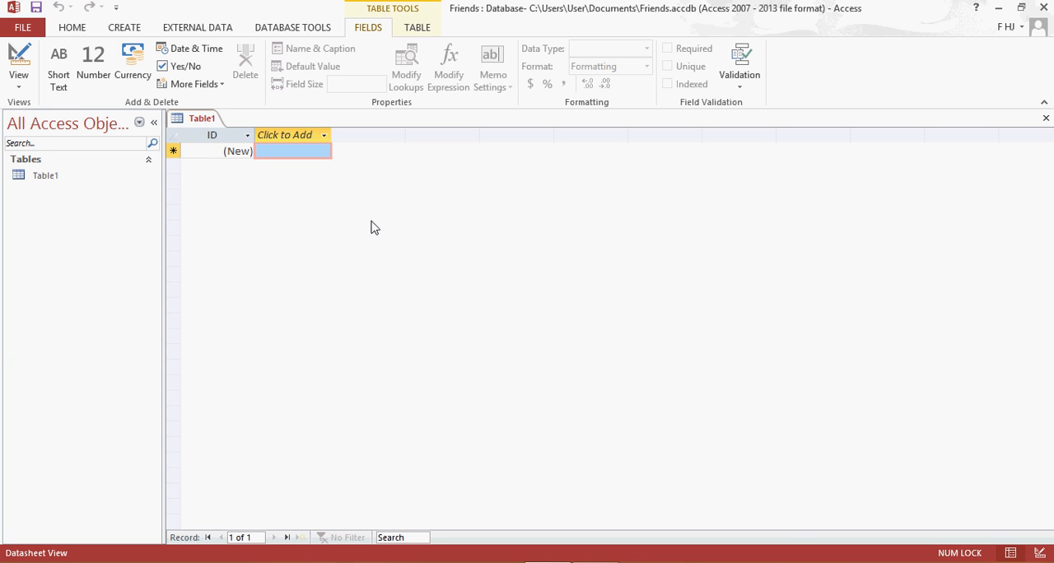
Switch the new table to Design View, saving it under the name "New student".
{"action": "right_click", "coordinate": [201, 122]}
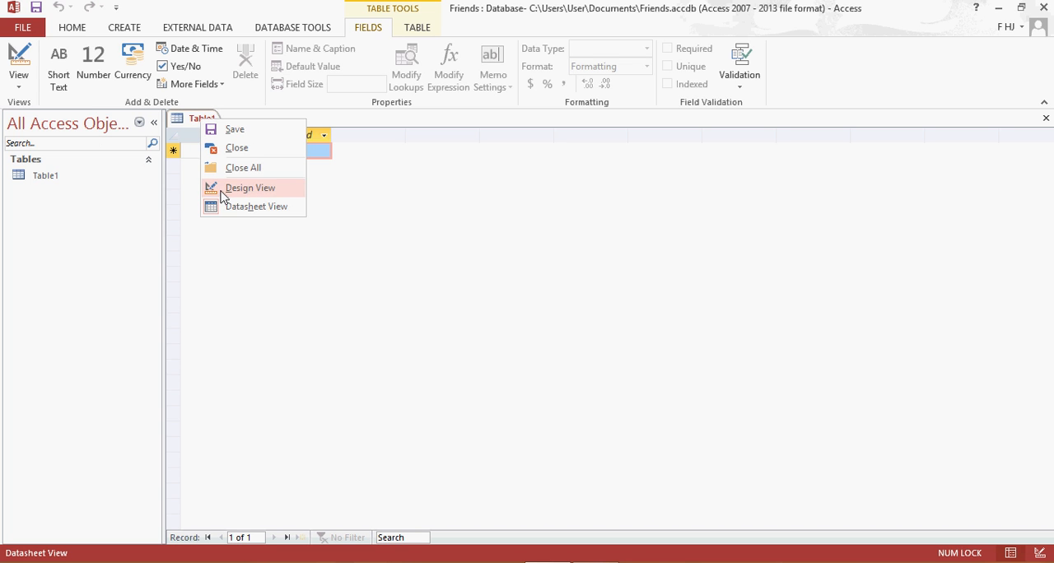
{"action": "left_click", "coordinate": [19, 82]}
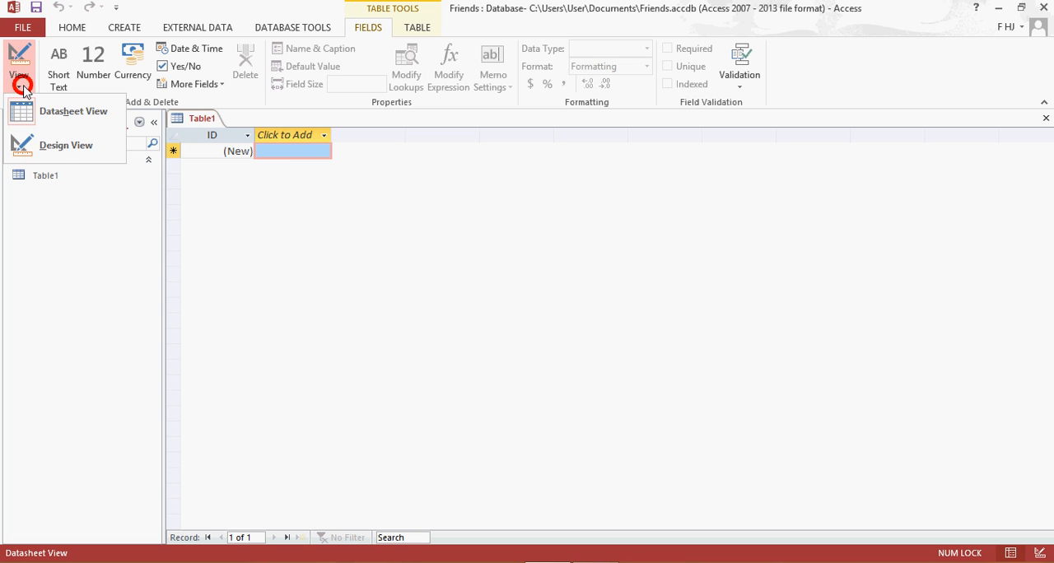
{"action": "left_click", "coordinate": [61, 153]}
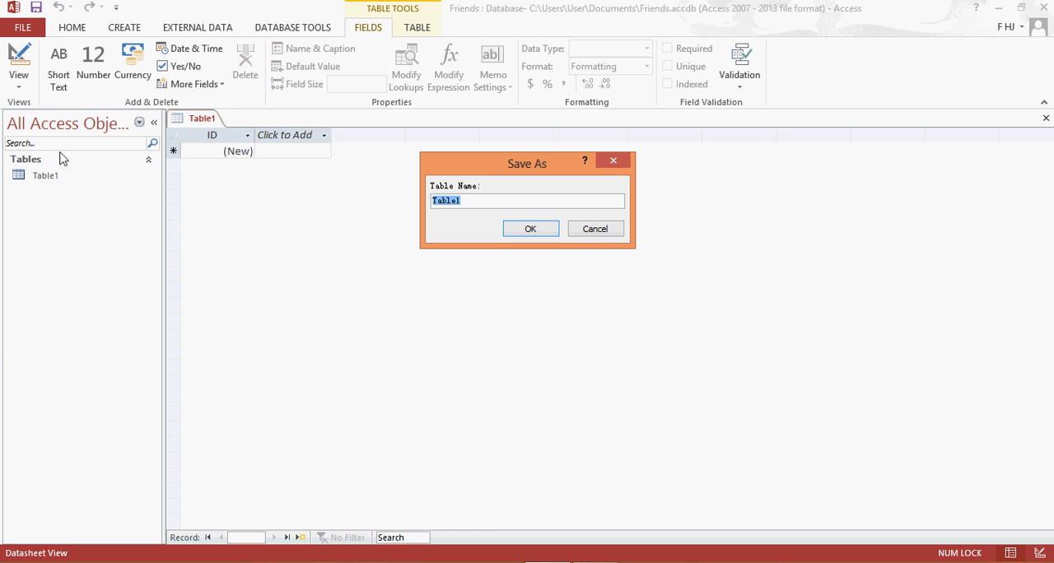
{"action": "type", "text": "New student"}
{"action": "left_click", "coordinate": [528, 228]}
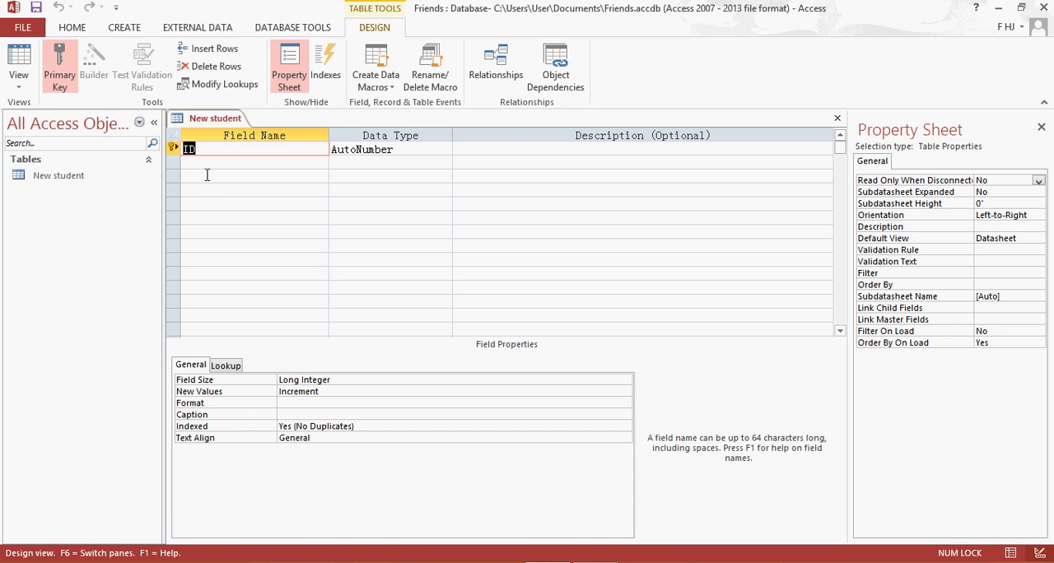
Rename the primary key field to "Friend ID", keeping the AutoNumber data type.
{"action": "left_click", "coordinate": [175, 150]}
{"action": "type", "text": "Friend"}
{"action": "left_click", "coordinate": [409, 150]}
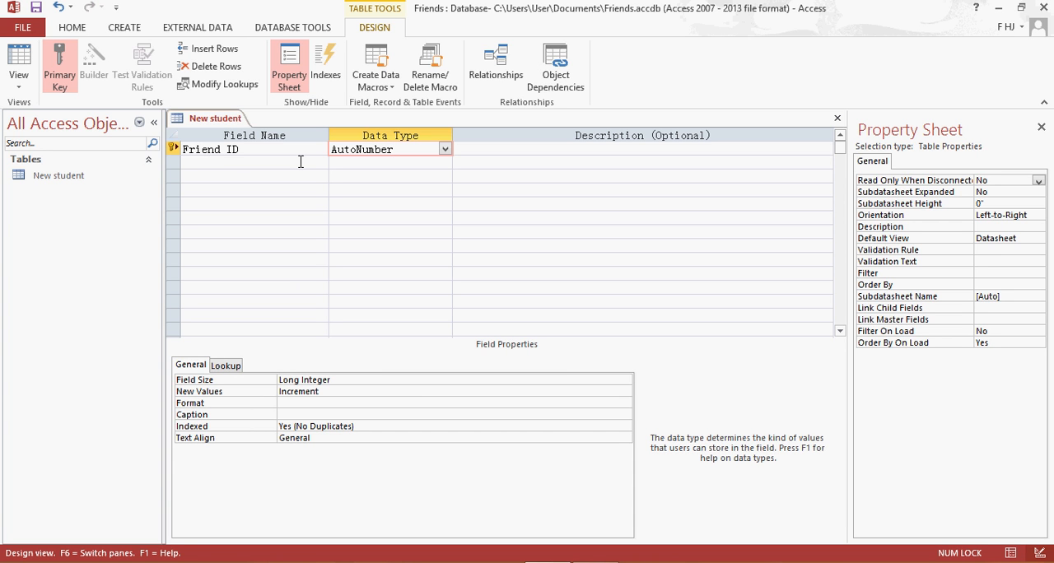
Add a Short Text field called "Name", accepting the reserved word, and set its field size to 20.
{"action": "left_click", "coordinate": [292, 161]}
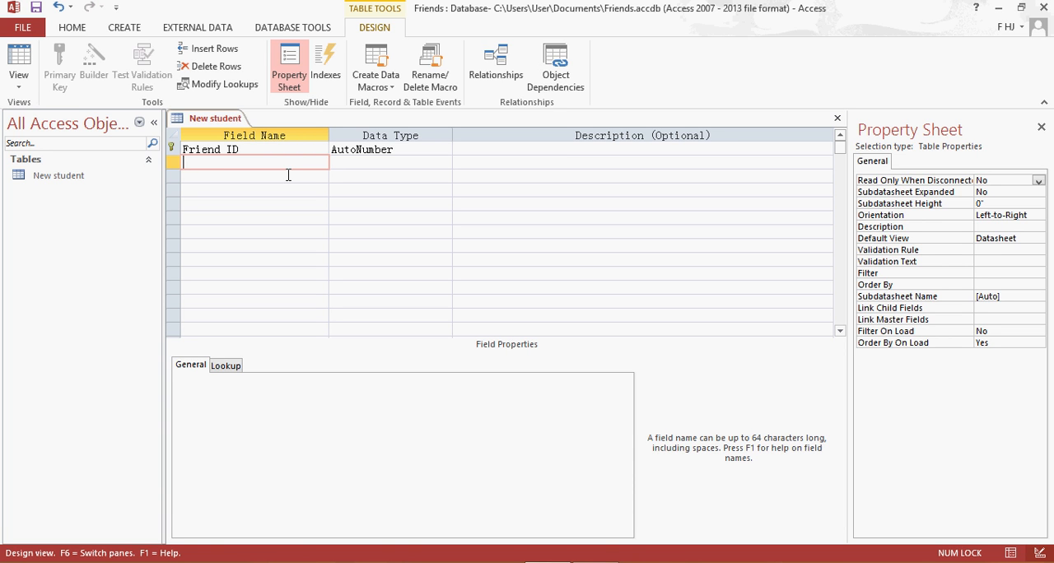
{"action": "type", "text": "Name"}
{"action": "left_click", "coordinate": [354, 165]}
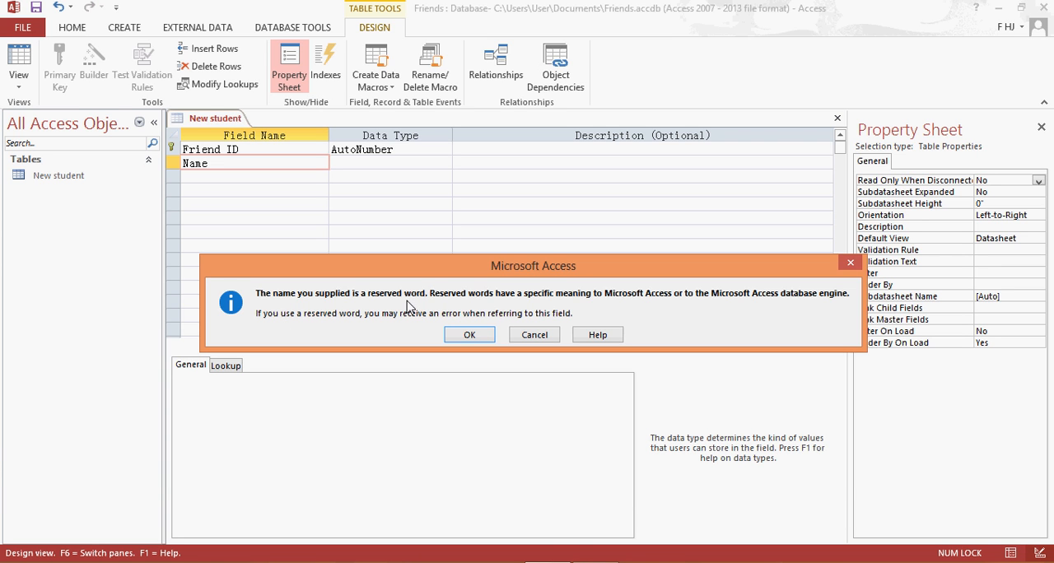
{"action": "left_click", "coordinate": [457, 335]}
{"action": "left_click", "coordinate": [459, 335]}
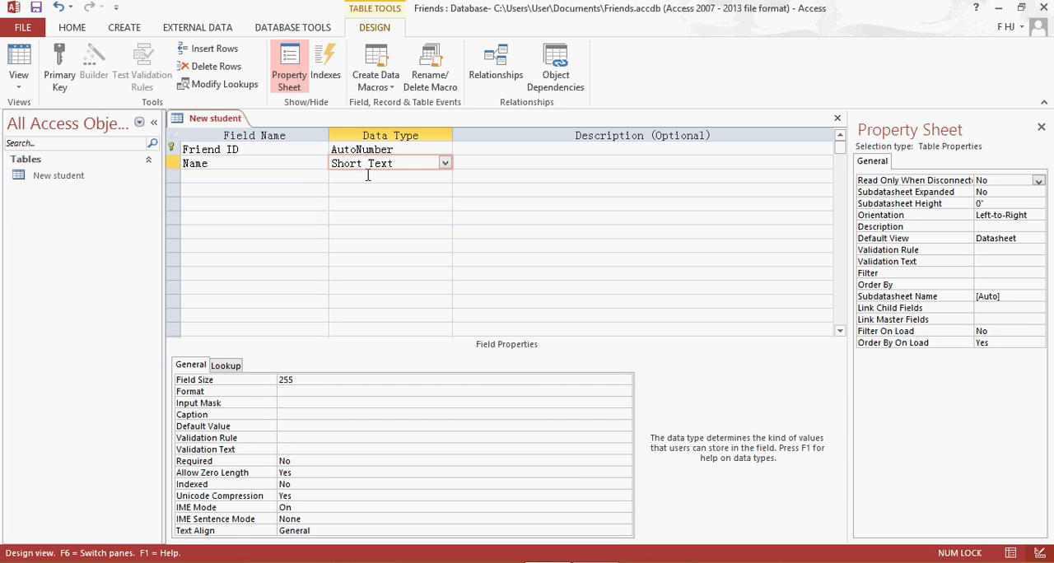
{"action": "double_click", "coordinate": [298, 381]}
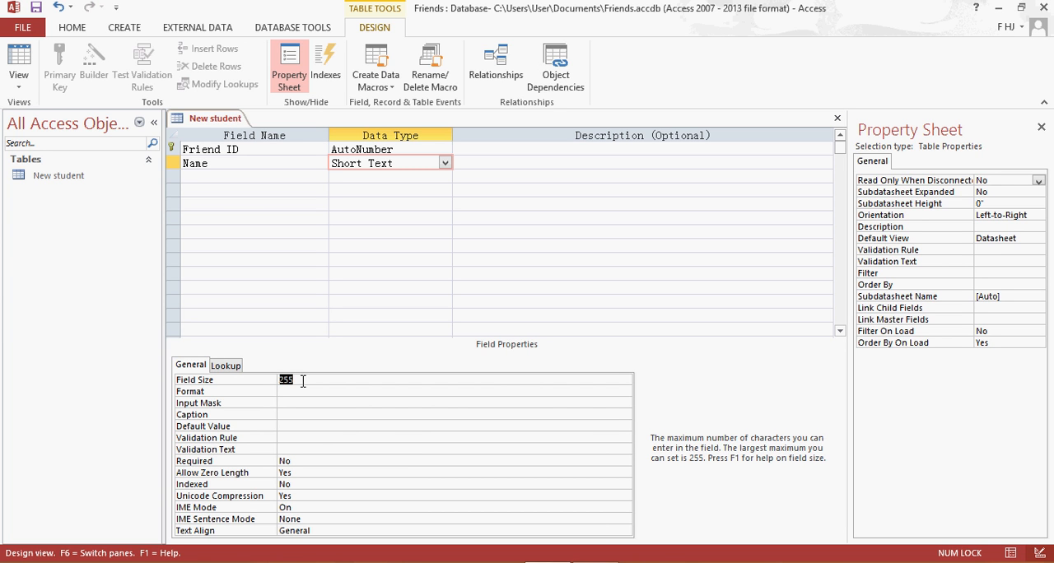
{"action": "type", "text": "20"}
Add a Short Text field called "Country" below Name and set its field size to 50.
{"action": "left_click", "coordinate": [259, 176]}
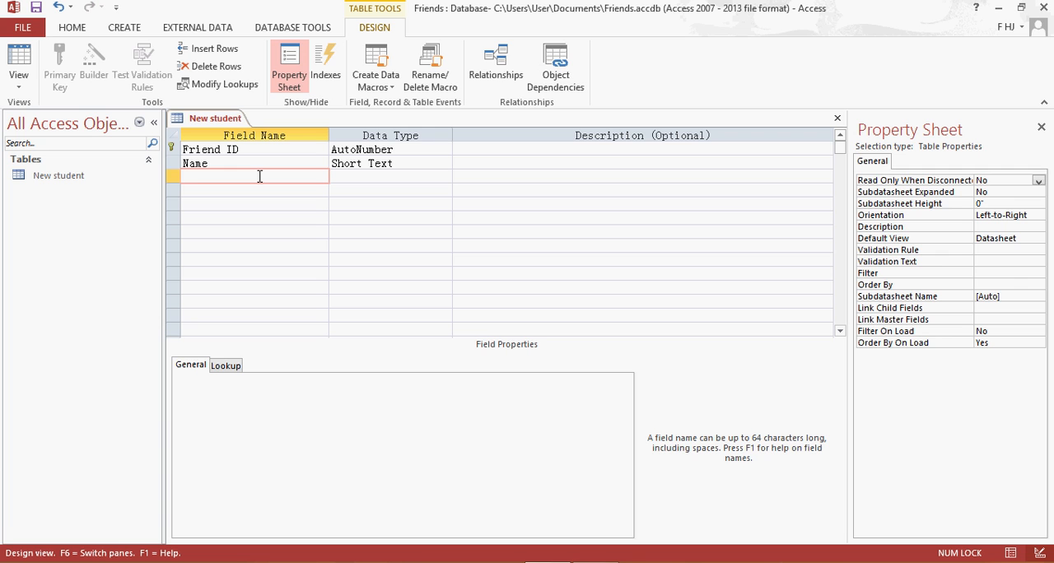
{"action": "type", "text": "Country"}
{"action": "left_click", "coordinate": [345, 178]}
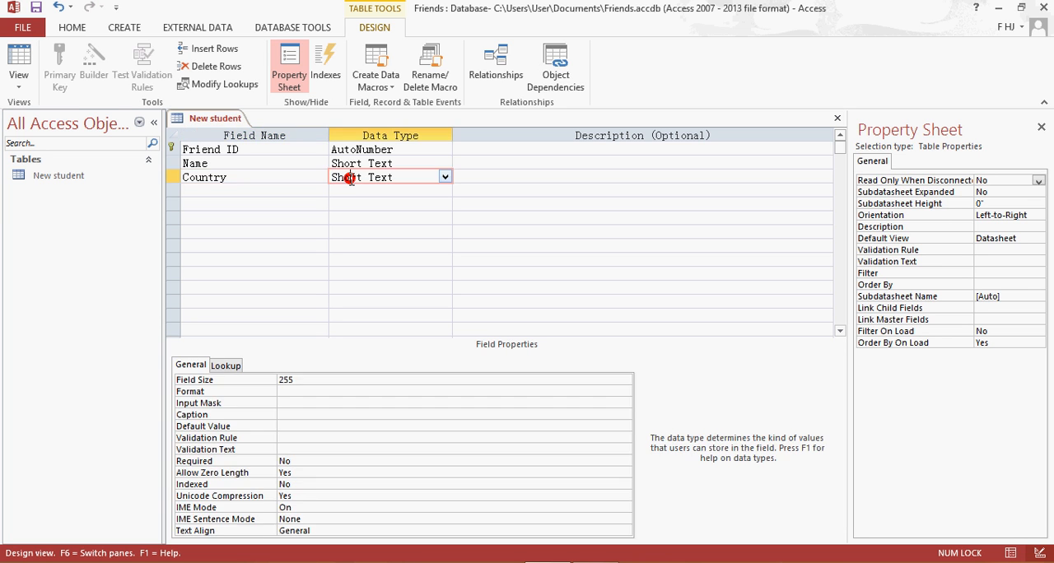
{"action": "double_click", "coordinate": [280, 379]}
{"action": "type", "text": "5"}
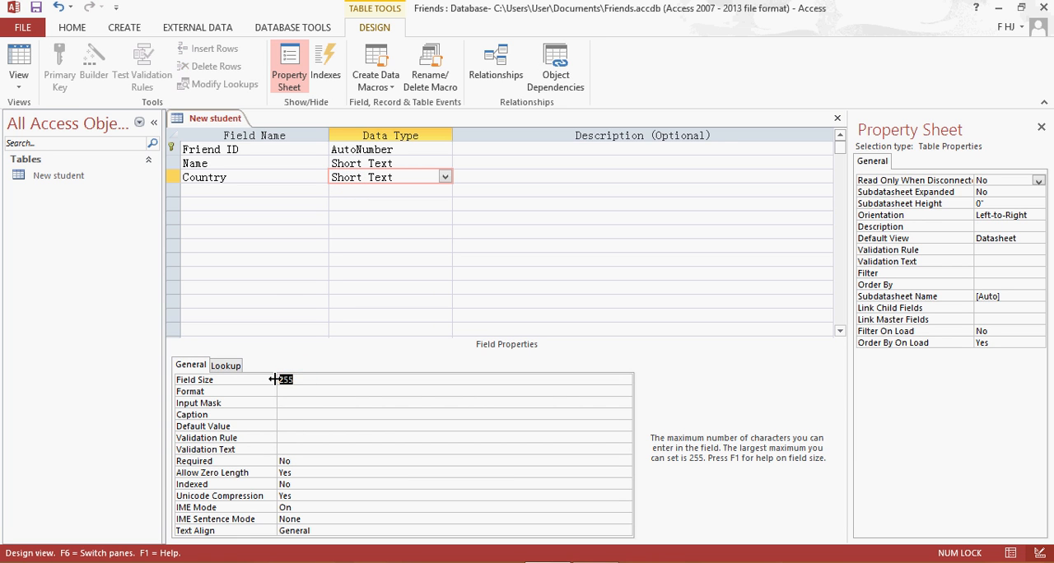
{"action": "type", "text": "0"}
Add a field called "DOB" below Country with the Date/Time data type.
{"action": "left_click", "coordinate": [213, 190]}
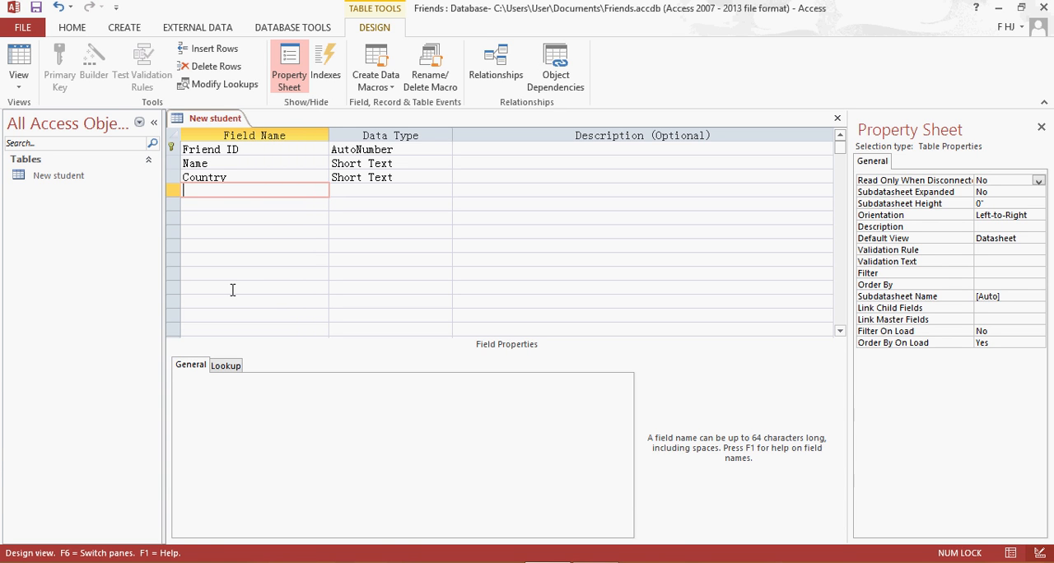
{"action": "type", "text": "DOB"}
{"action": "left_click", "coordinate": [360, 191]}
{"action": "left_click", "coordinate": [444, 191]}
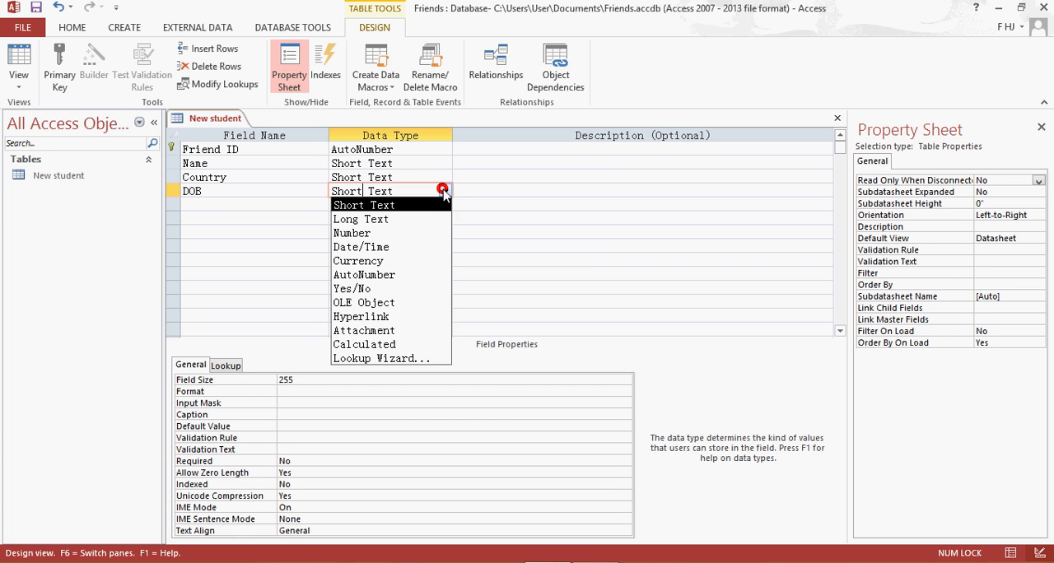
{"action": "left_click", "coordinate": [420, 247]}
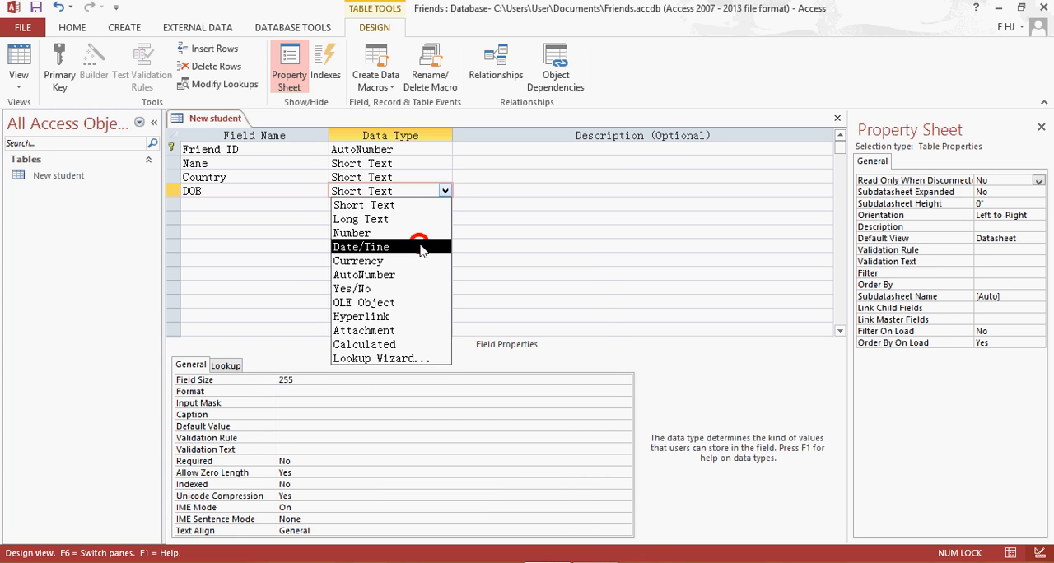
Add a field called "Age" below DOB with the Number data type.
{"action": "left_click", "coordinate": [257, 205]}
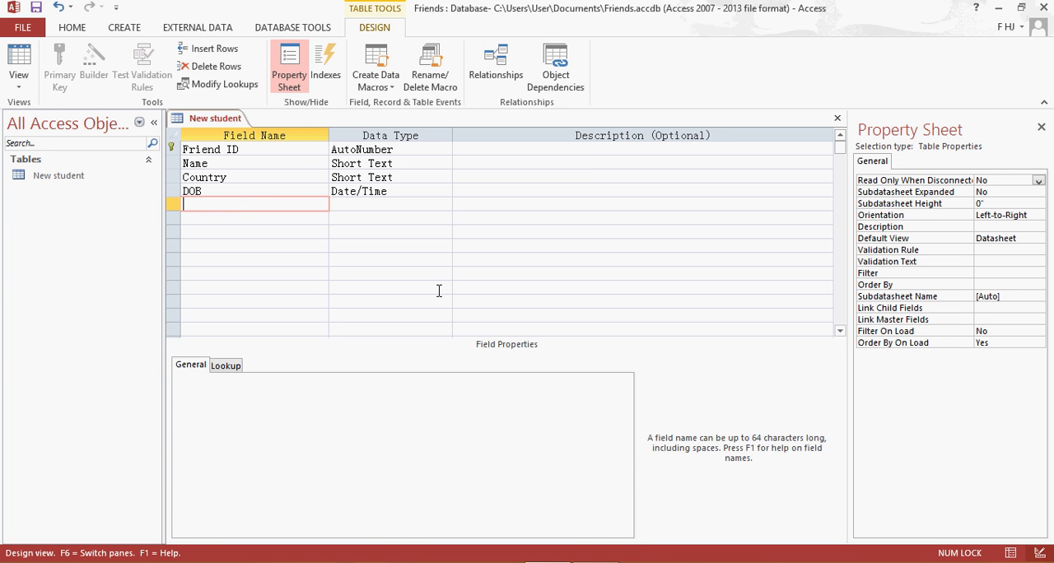
{"action": "type", "text": "Age"}
{"action": "left_click", "coordinate": [368, 206]}
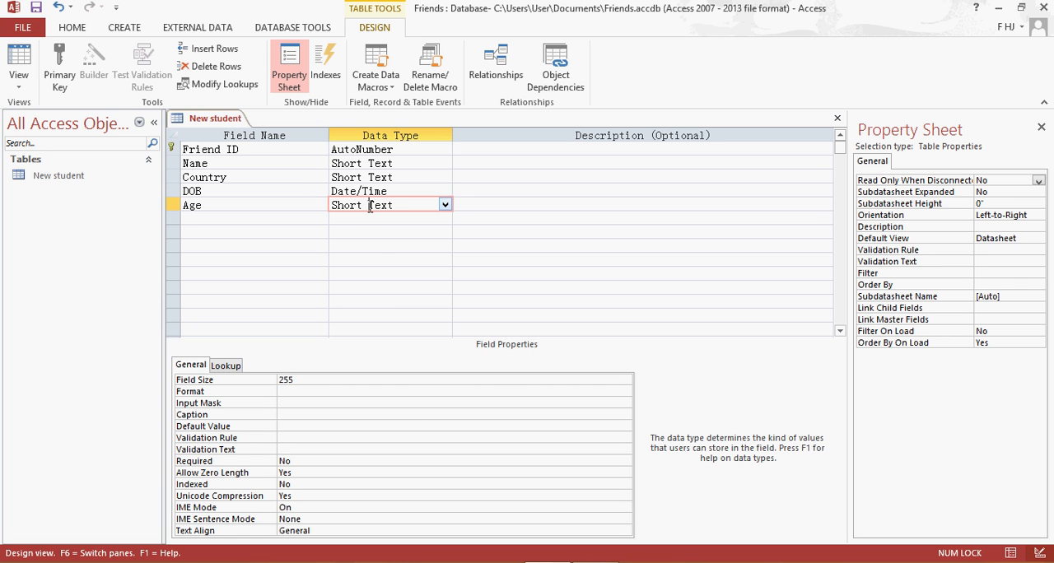
{"action": "left_click", "coordinate": [445, 205]}
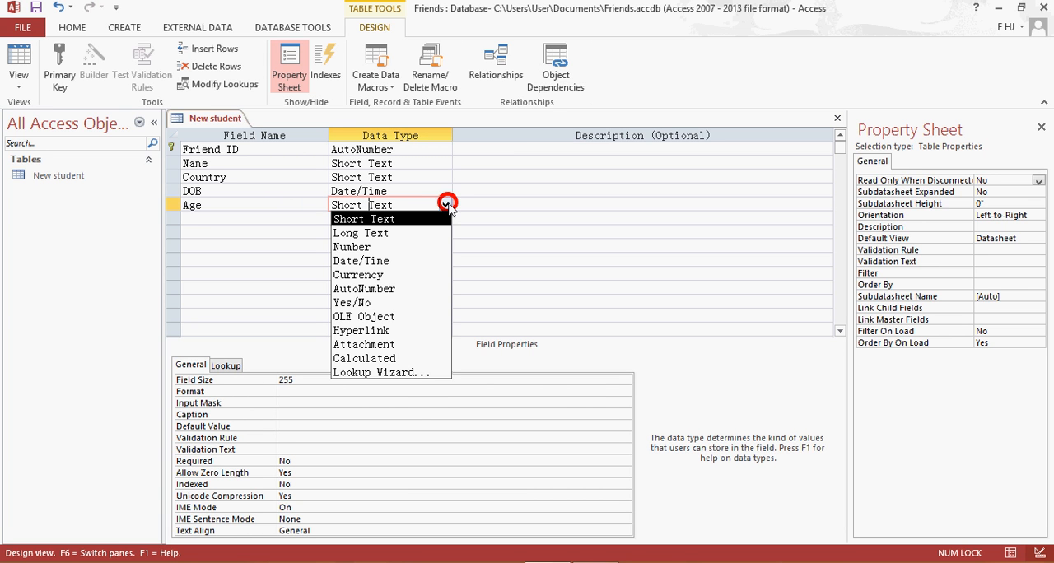
{"action": "left_click", "coordinate": [437, 243]}
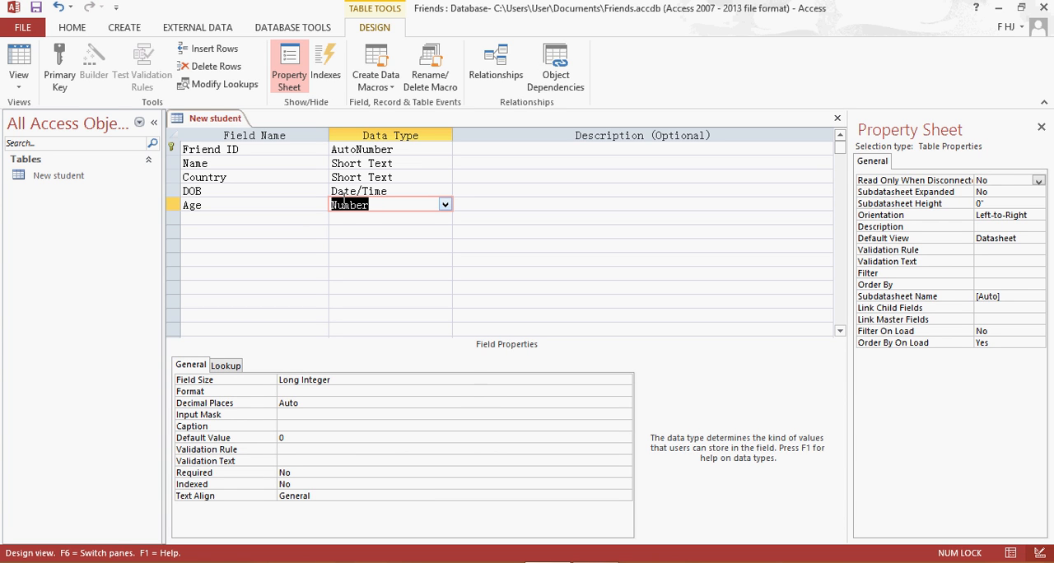
Save the design of the New student table.
{"action": "right_click", "coordinate": [216, 117]}
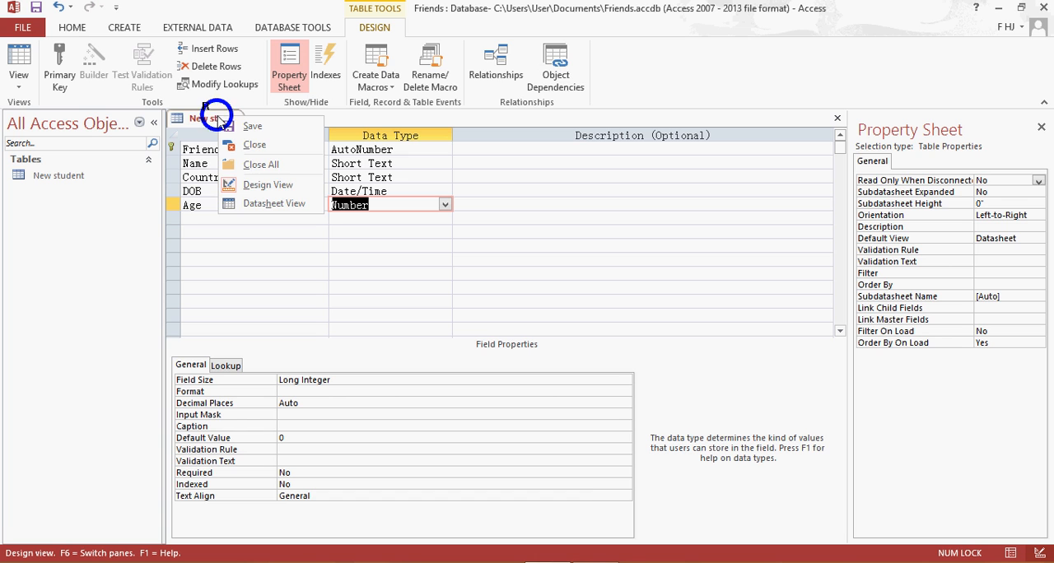
{"action": "left_click", "coordinate": [242, 257]}
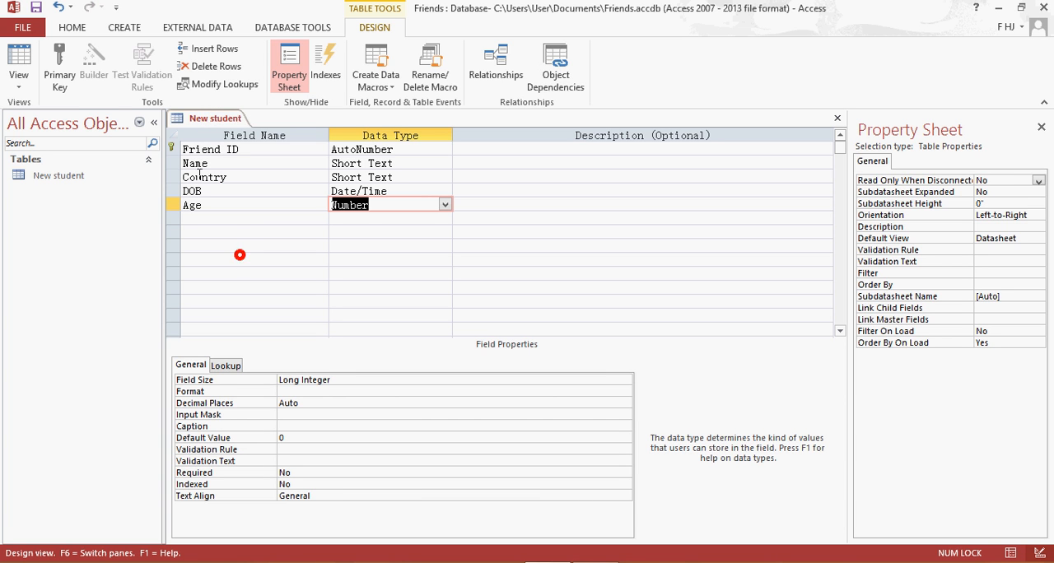
{"action": "right_click", "coordinate": [216, 122]}
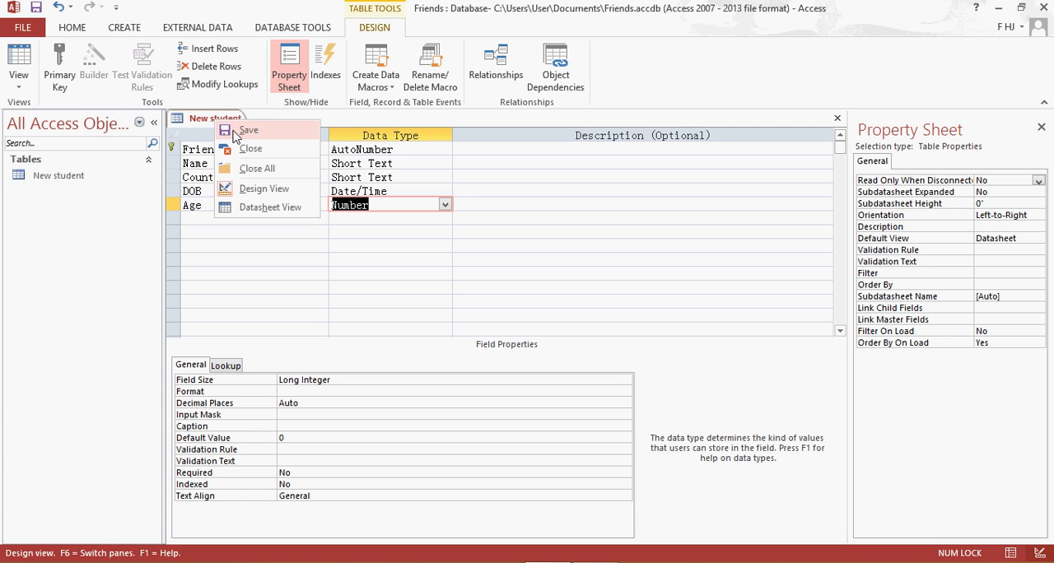
{"action": "left_click", "coordinate": [247, 130]}
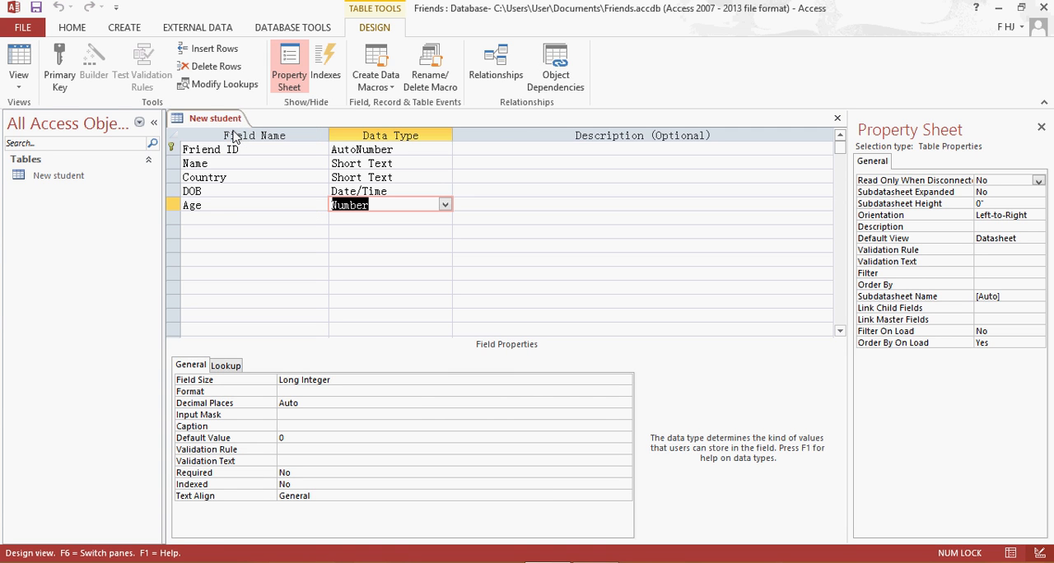
Switch the New student table to Datasheet View and go through the blank record's Name and Country cells.
{"action": "right_click", "coordinate": [222, 118]}
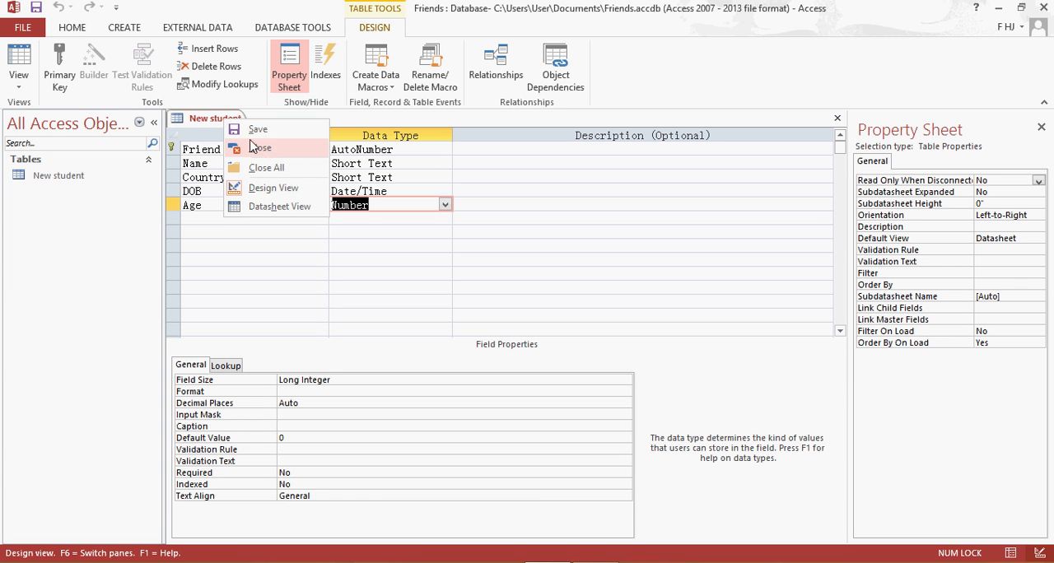
{"action": "right_click", "coordinate": [212, 124]}
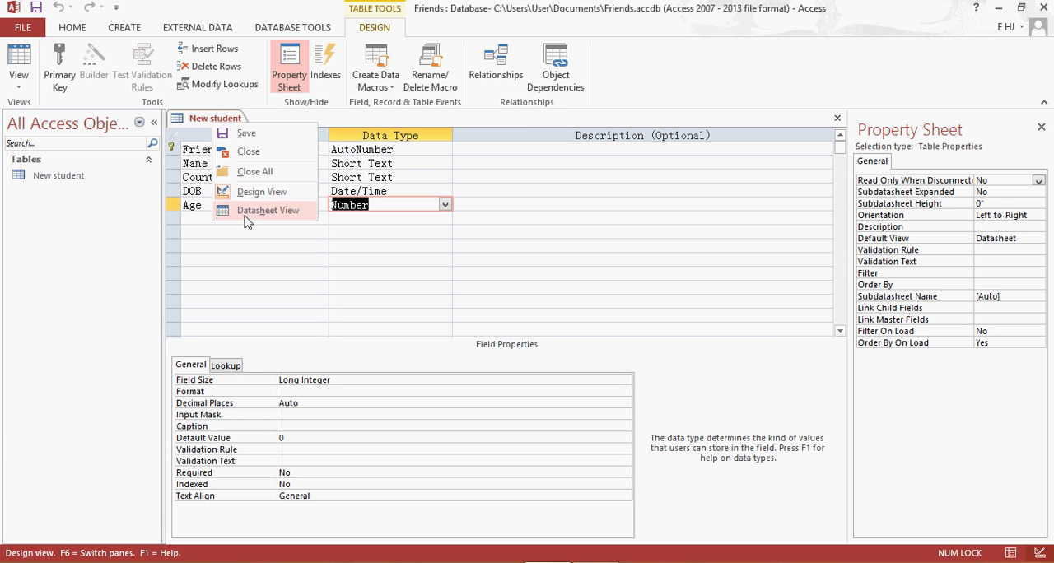
{"action": "left_click", "coordinate": [19, 83]}
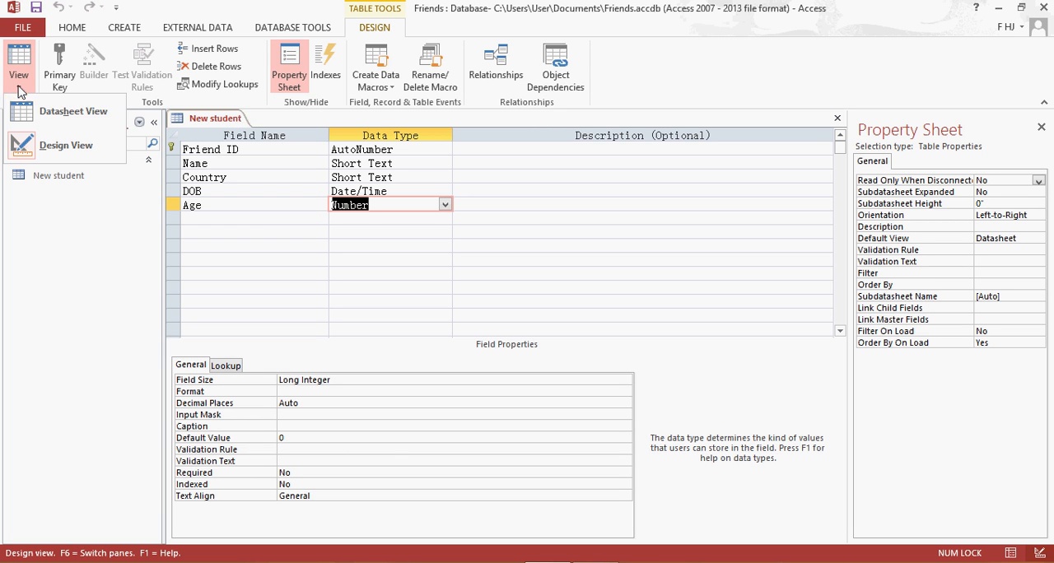
{"action": "left_click", "coordinate": [27, 111]}
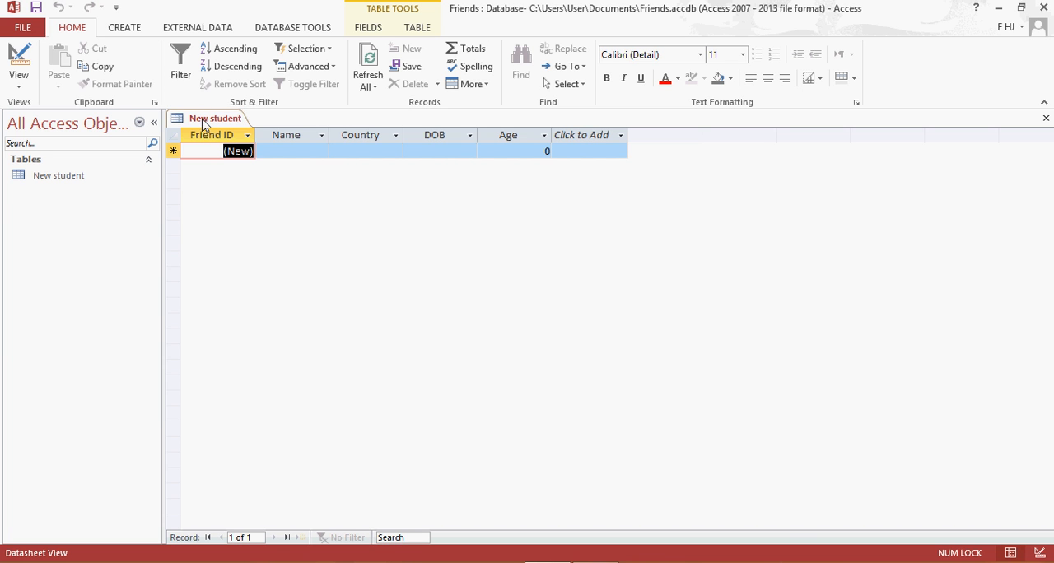
{"action": "left_click", "coordinate": [301, 152]}
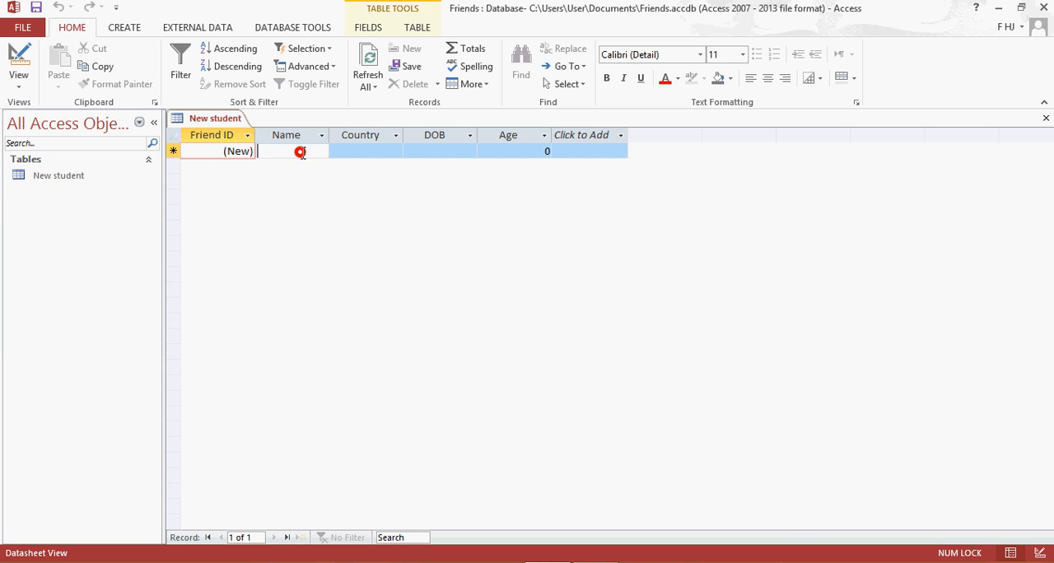
{"action": "left_click", "coordinate": [368, 153]}
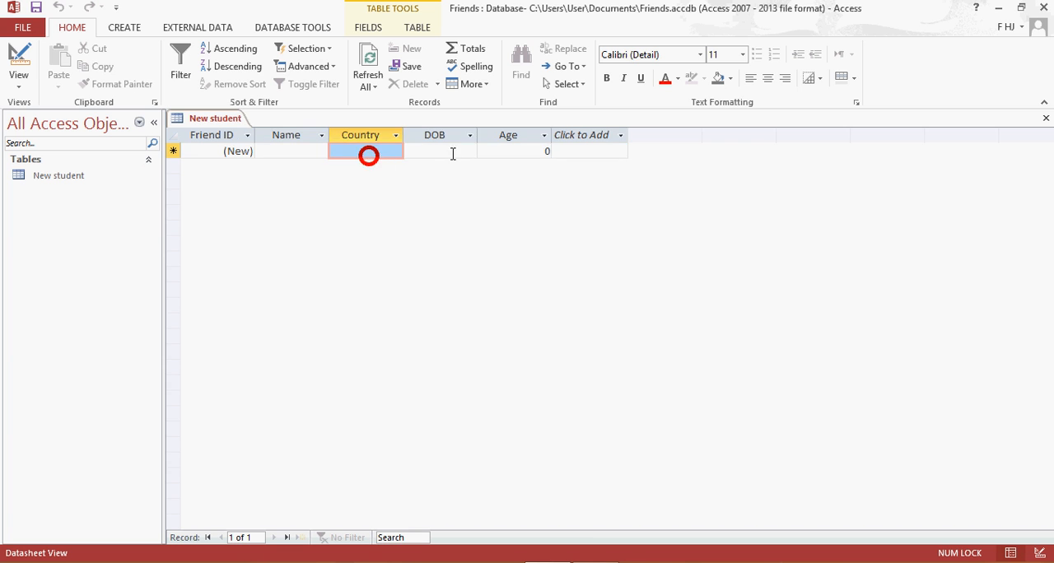
{"action": "left_click", "coordinate": [449, 150]}
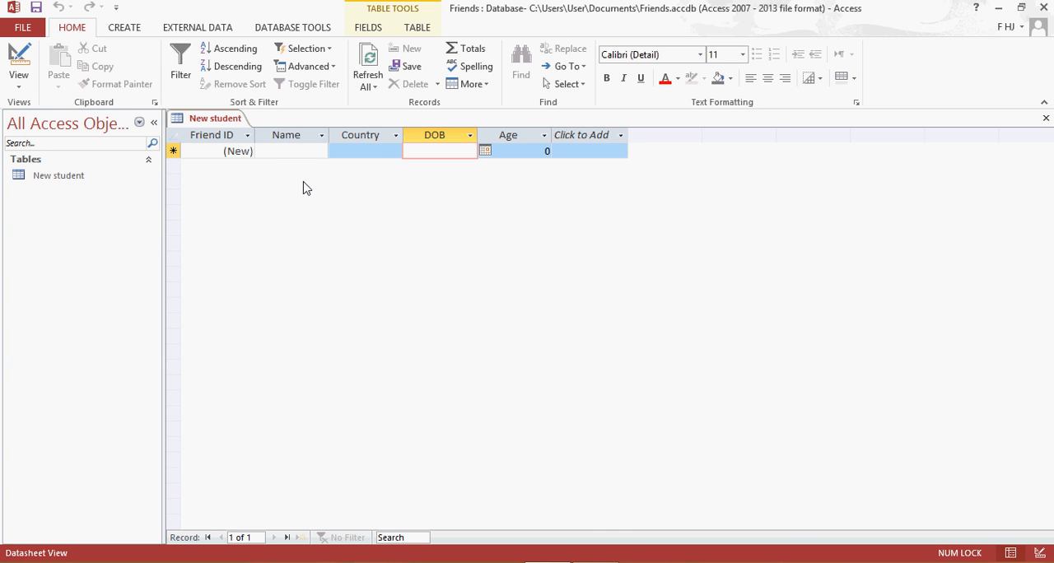
{"action": "left_click", "coordinate": [288, 160]}
Generate a basic form from the New student table and switch it to Form View.
{"action": "left_click", "coordinate": [76, 180]}
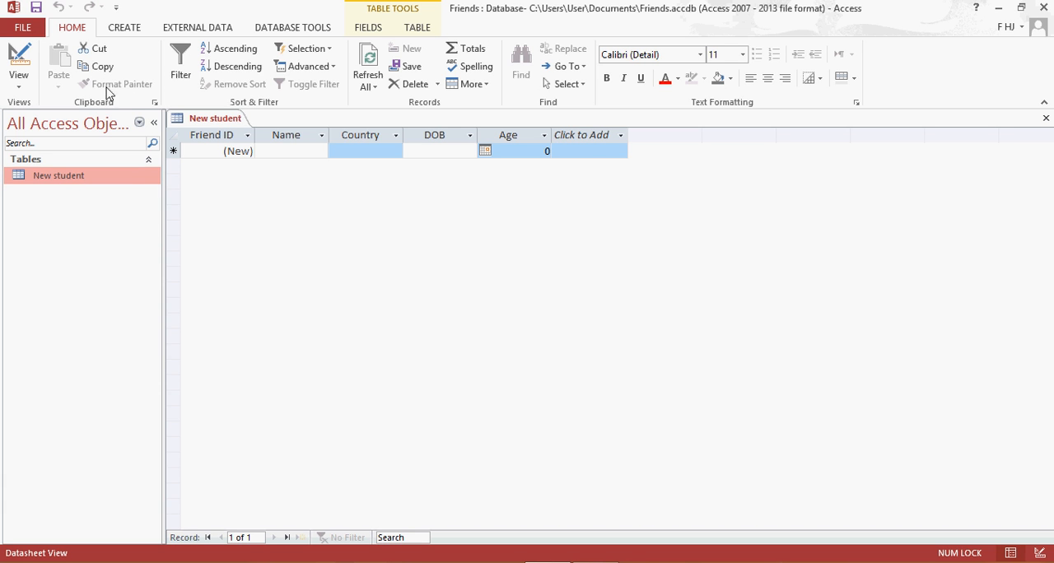
{"action": "left_click", "coordinate": [115, 28]}
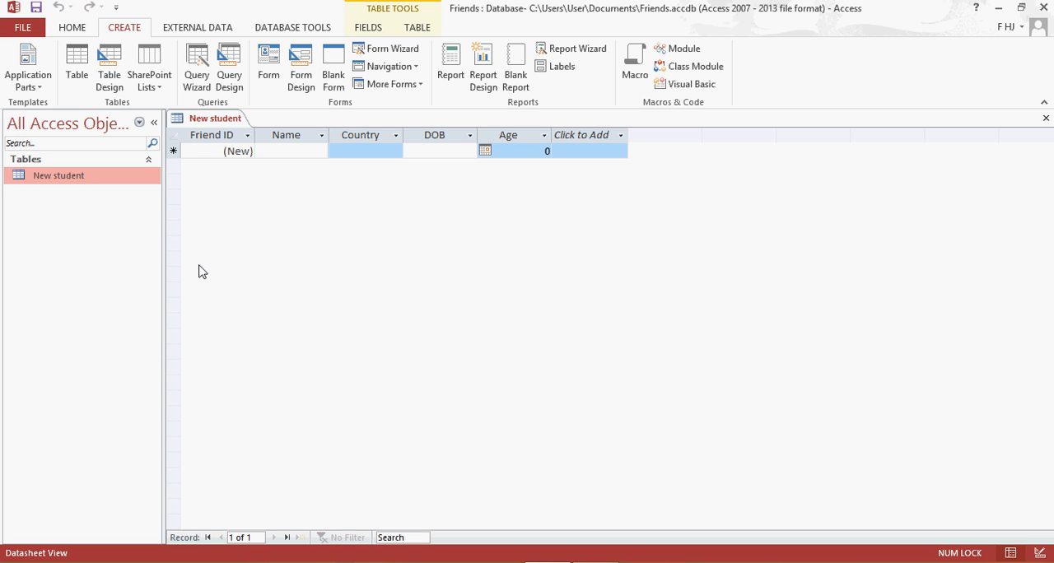
{"action": "left_click", "coordinate": [266, 66]}
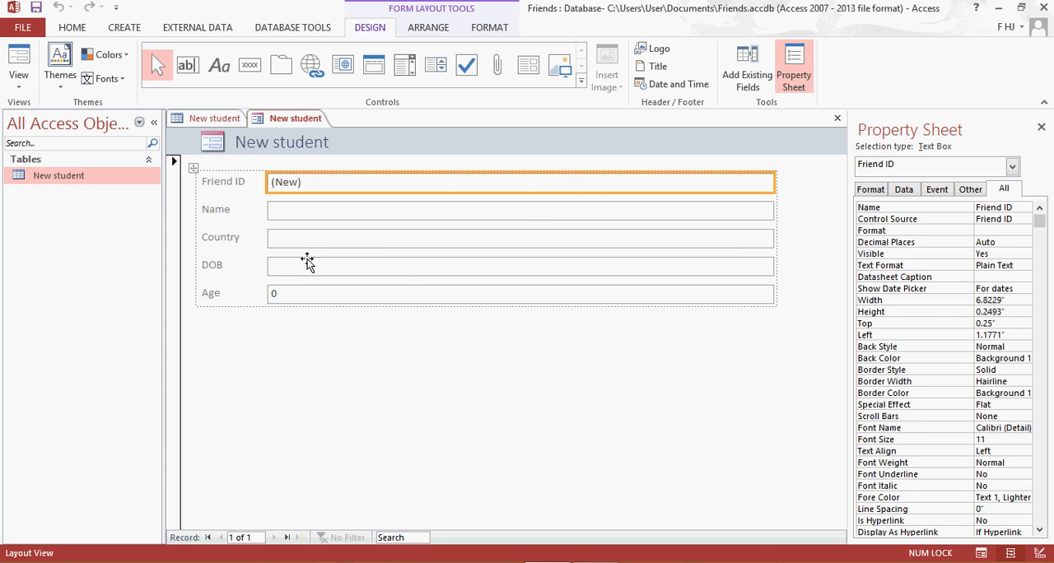
{"action": "right_click", "coordinate": [299, 125]}
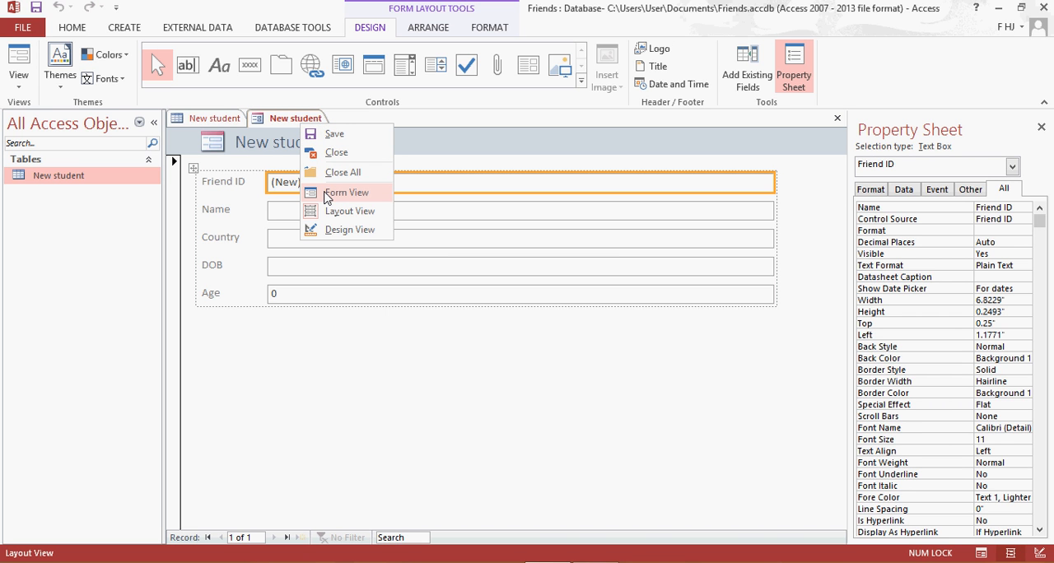
{"action": "left_click", "coordinate": [325, 194]}
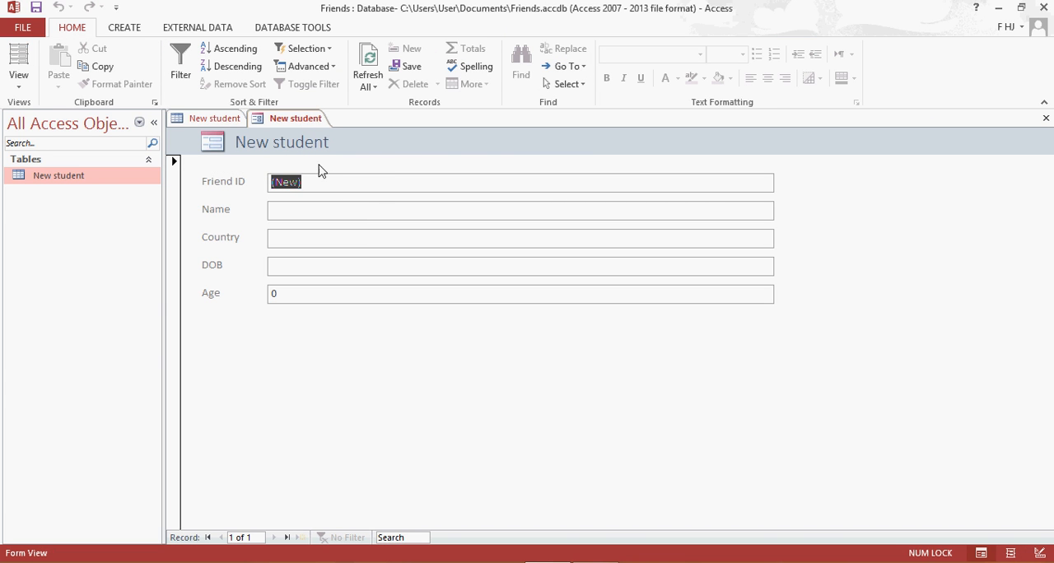
Close the generated New student form without saving its design.
{"action": "right_click", "coordinate": [306, 120]}
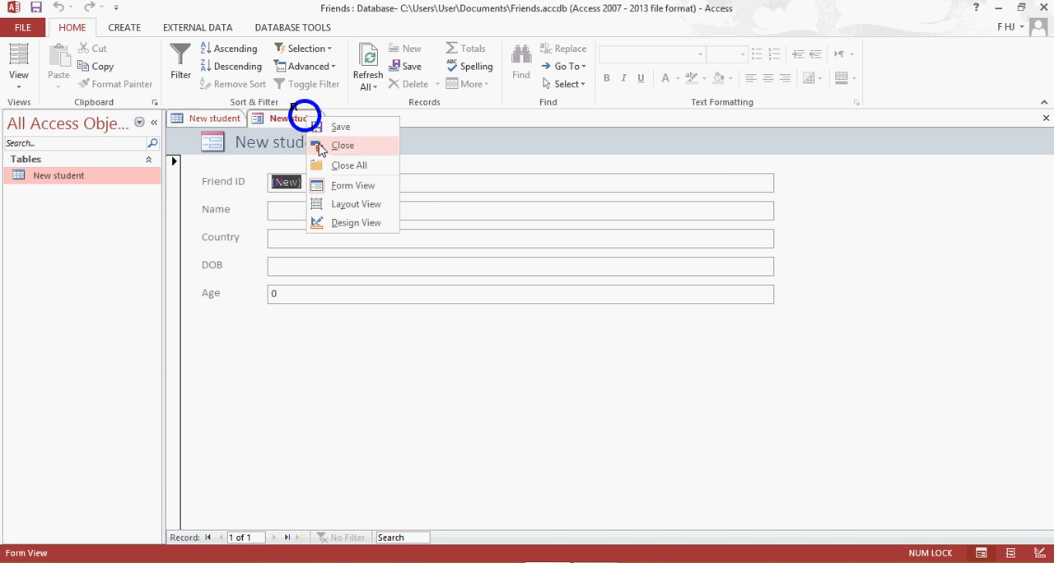
{"action": "left_click", "coordinate": [325, 147]}
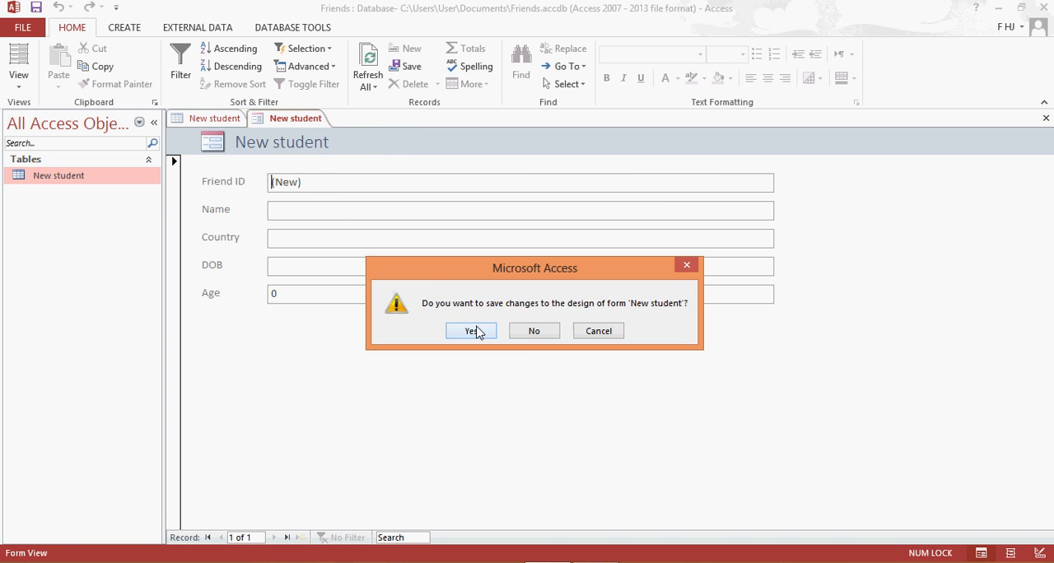
{"action": "left_click", "coordinate": [534, 334]}
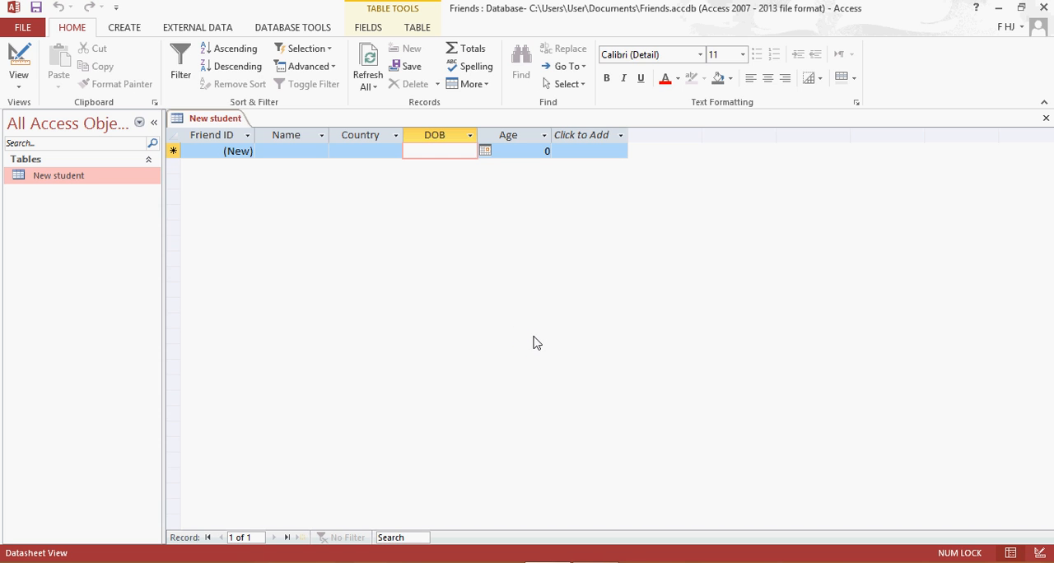
Start the Form Wizard, allow its security notice, and keep the New student table as the source.
{"action": "left_click", "coordinate": [124, 27]}
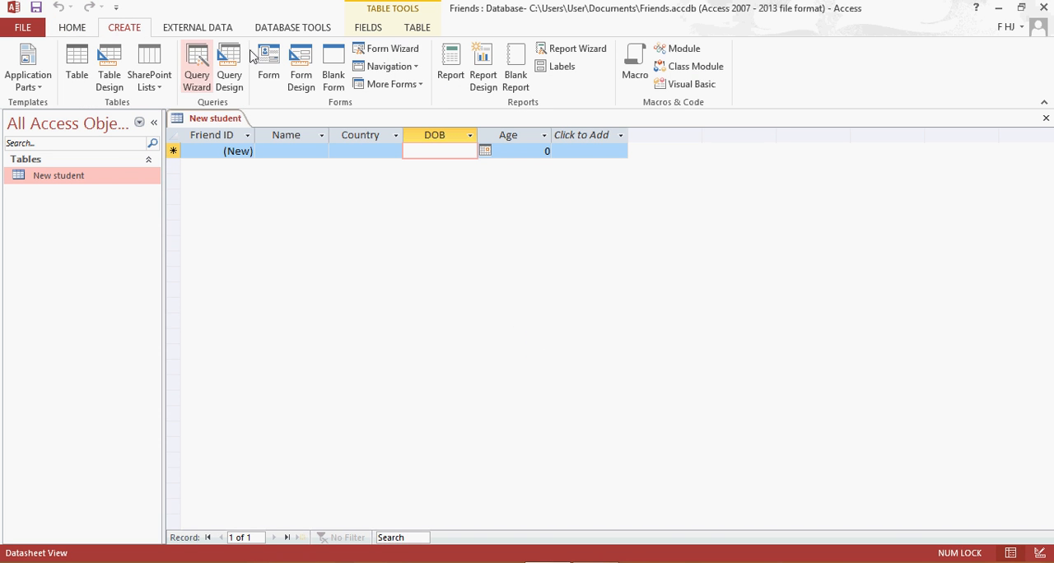
{"action": "left_click", "coordinate": [405, 54]}
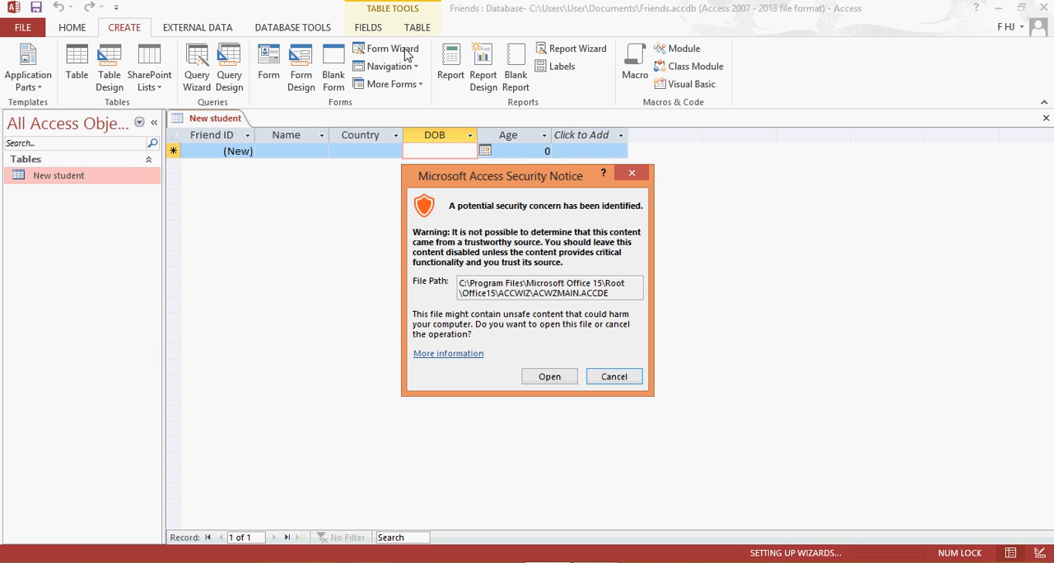
{"action": "left_click", "coordinate": [549, 377]}
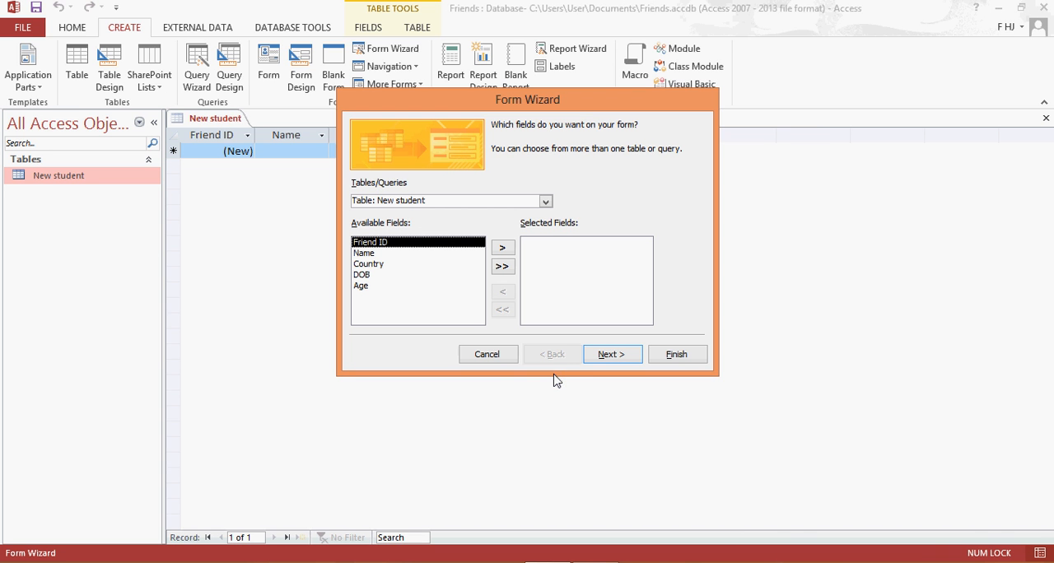
{"action": "left_click_drag", "start_coordinate": [443, 93], "coordinate": [443, 167]}
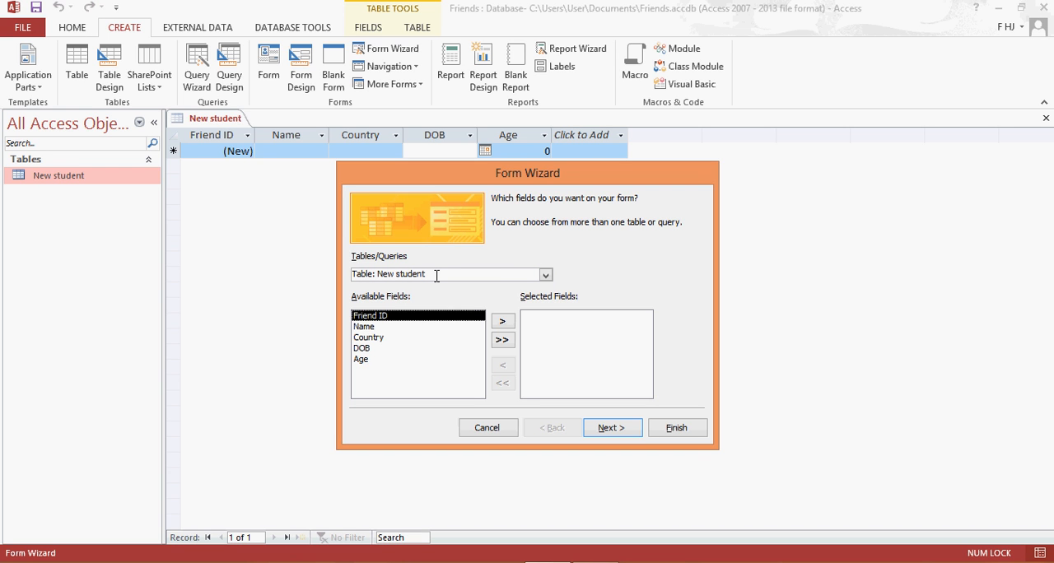
{"action": "left_click", "coordinate": [544, 275]}
{"action": "left_click", "coordinate": [544, 276]}
{"action": "left_click", "coordinate": [545, 275]}
{"action": "left_click", "coordinate": [544, 275]}
{"action": "double_click", "coordinate": [545, 275]}
Include all fields of the New student table in the form and keep the Columnar layout.
{"action": "left_click", "coordinate": [501, 340]}
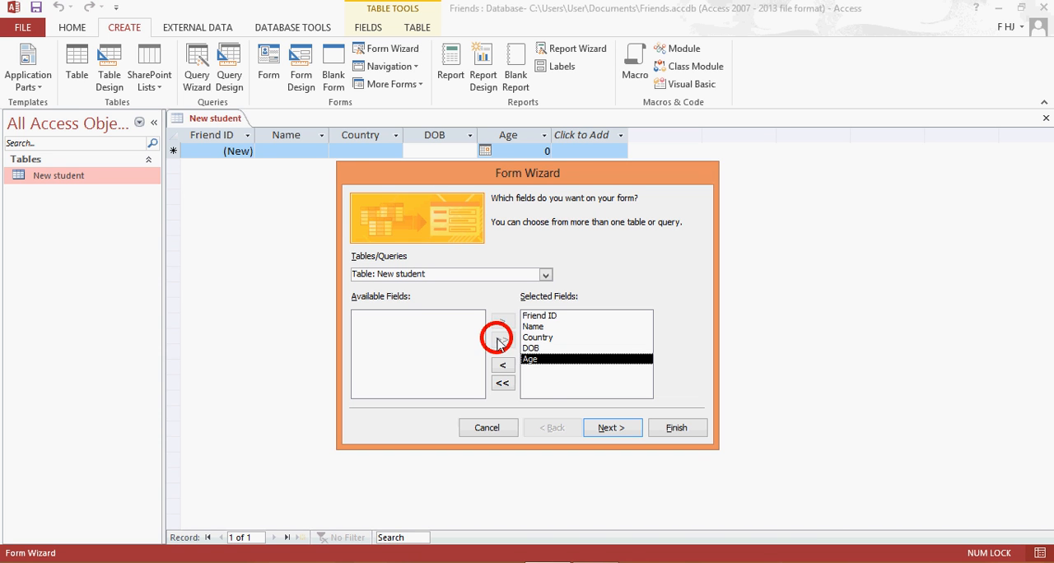
{"action": "left_click", "coordinate": [605, 428]}
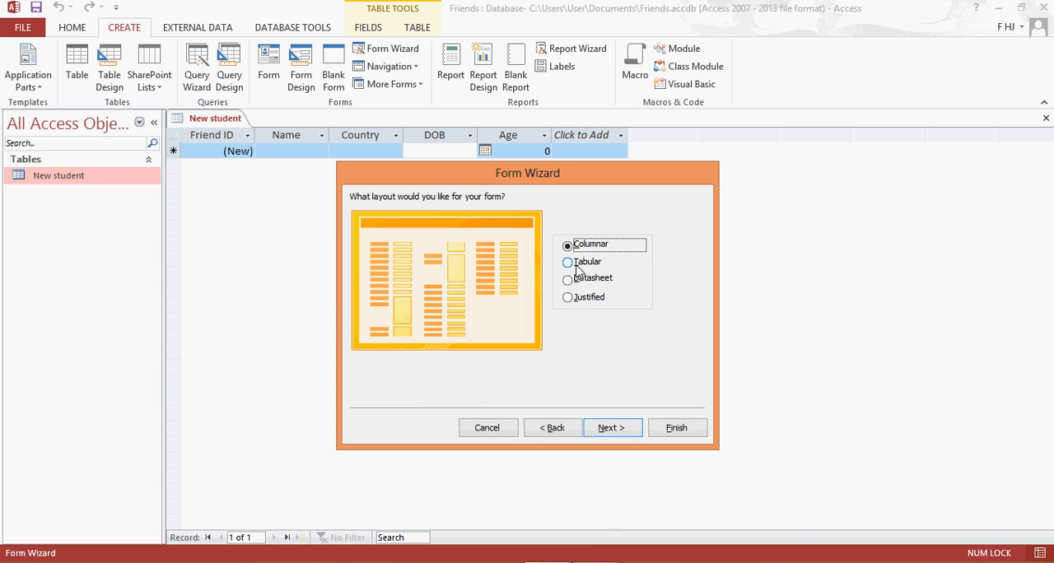
{"action": "left_click", "coordinate": [602, 434]}
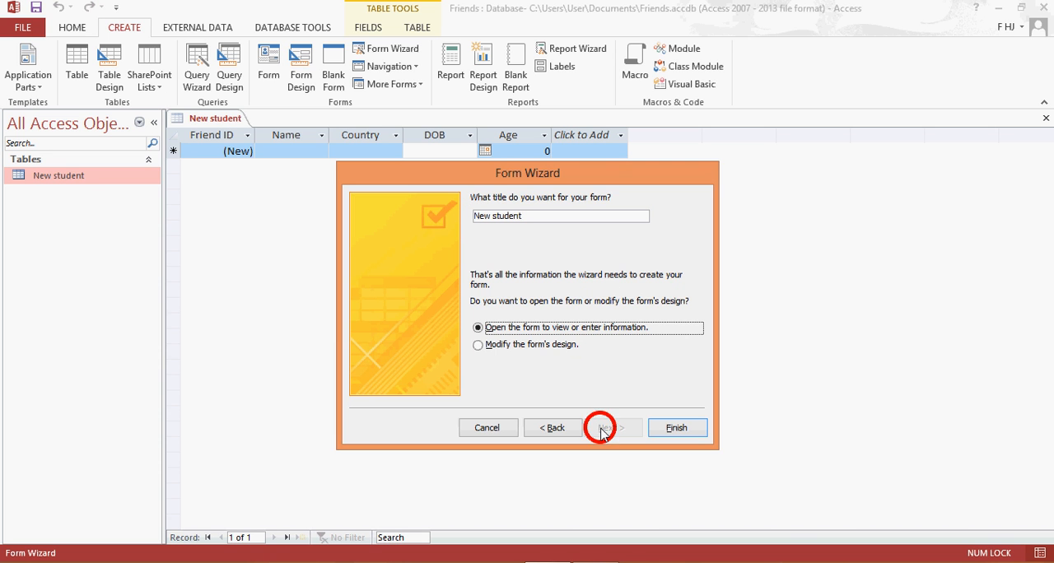
Title the form "student" and finish the wizard, opening the form to view or enter information.
{"action": "left_click", "coordinate": [493, 215]}
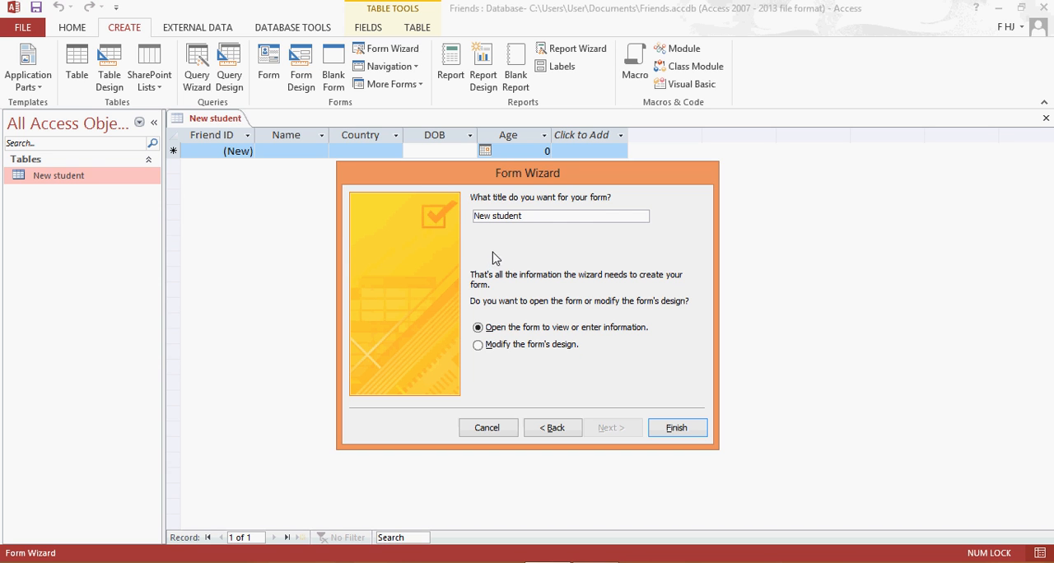
{"action": "left_click_drag", "start_coordinate": [492, 216], "coordinate": [471, 216]}
{"action": "key", "text": "BackSpace"}
{"action": "left_click", "coordinate": [679, 429]}
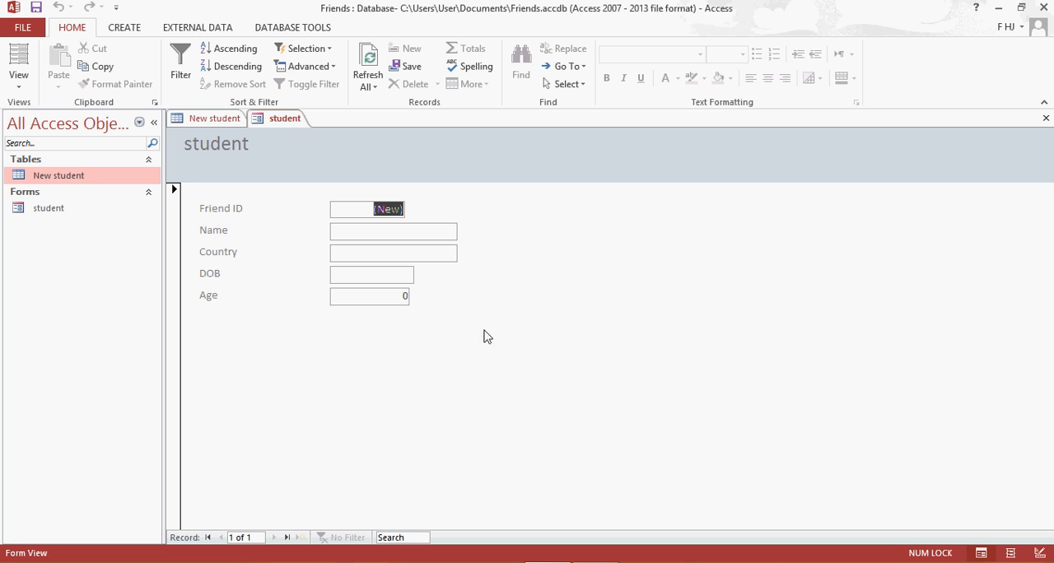
Inspect the student form in Design View, including its Name text box, and return to Form View.
{"action": "right_click", "coordinate": [276, 123]}
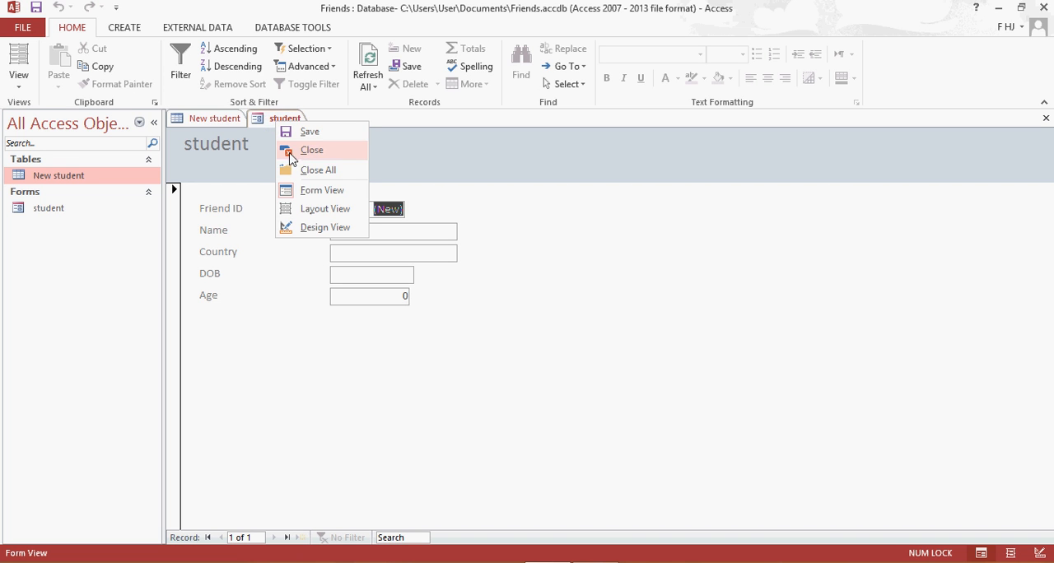
{"action": "left_click", "coordinate": [304, 191]}
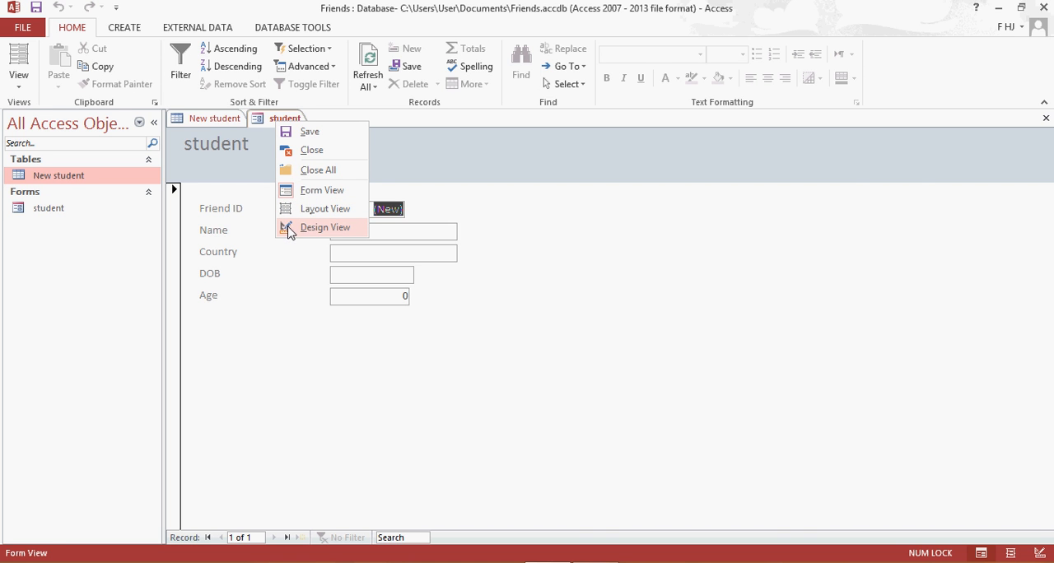
{"action": "left_click", "coordinate": [299, 231]}
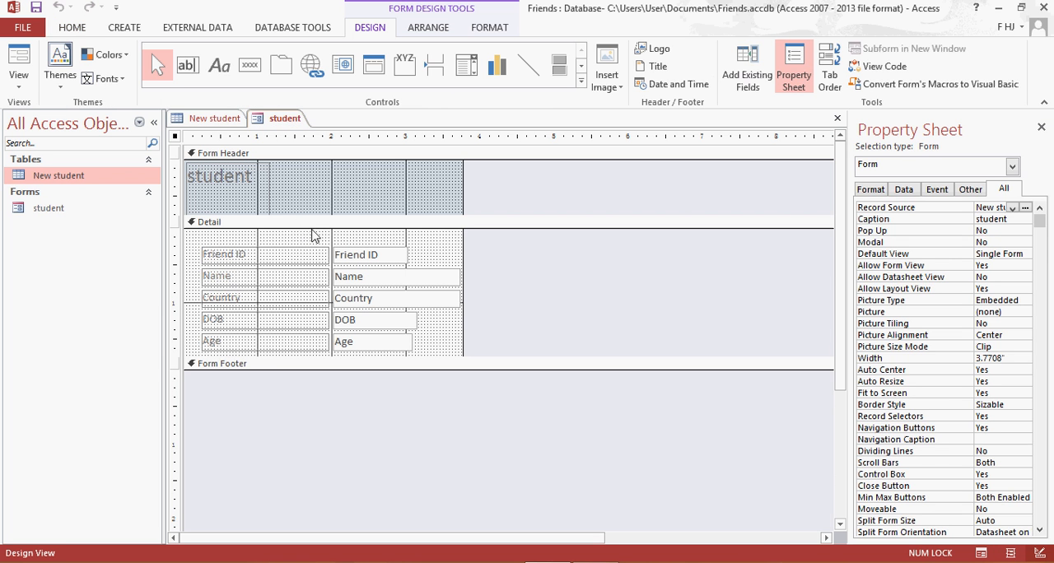
{"action": "left_click", "coordinate": [458, 279]}
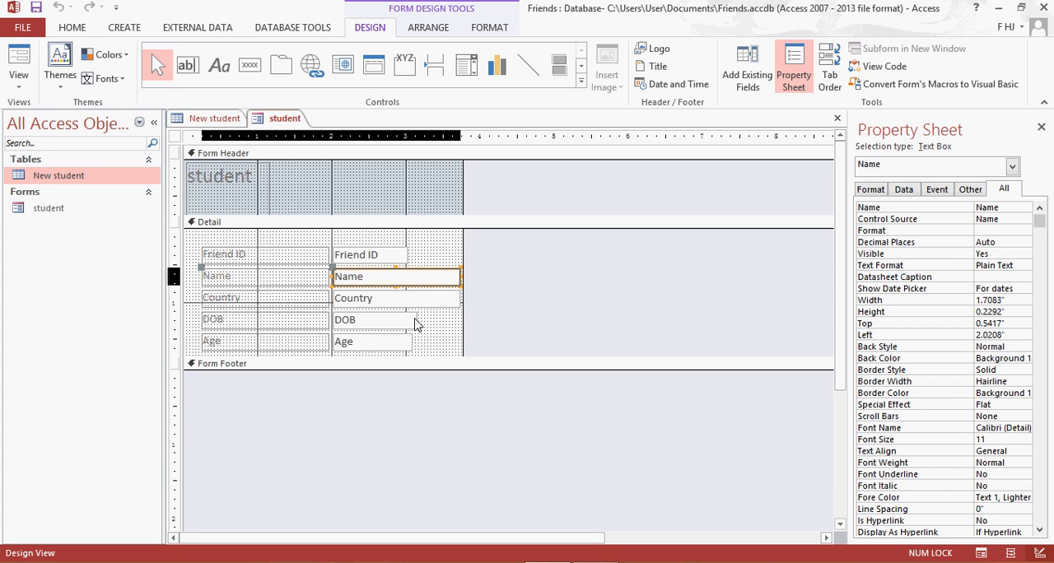
{"action": "right_click", "coordinate": [266, 120]}
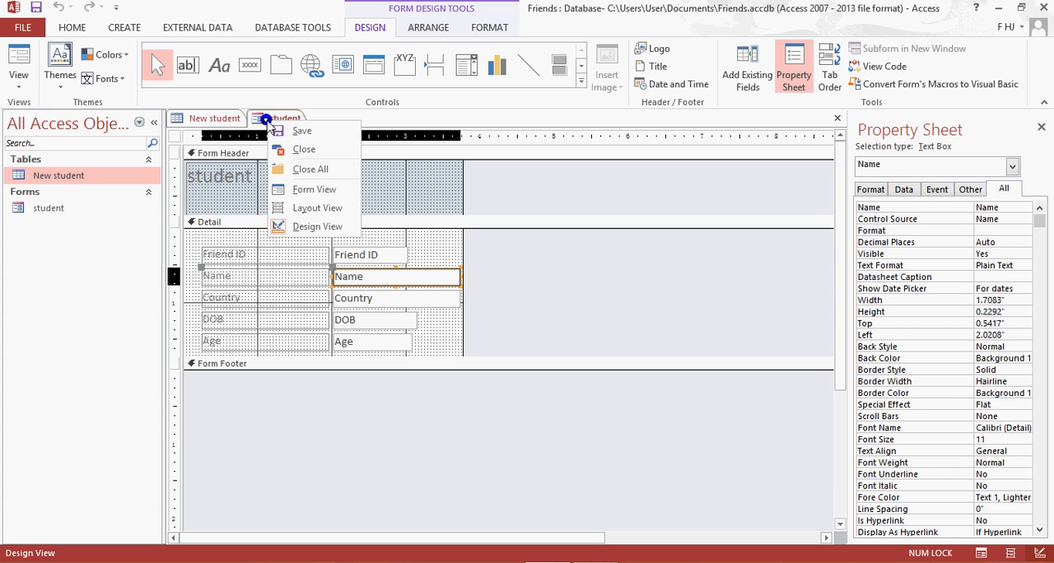
{"action": "left_click", "coordinate": [316, 196]}
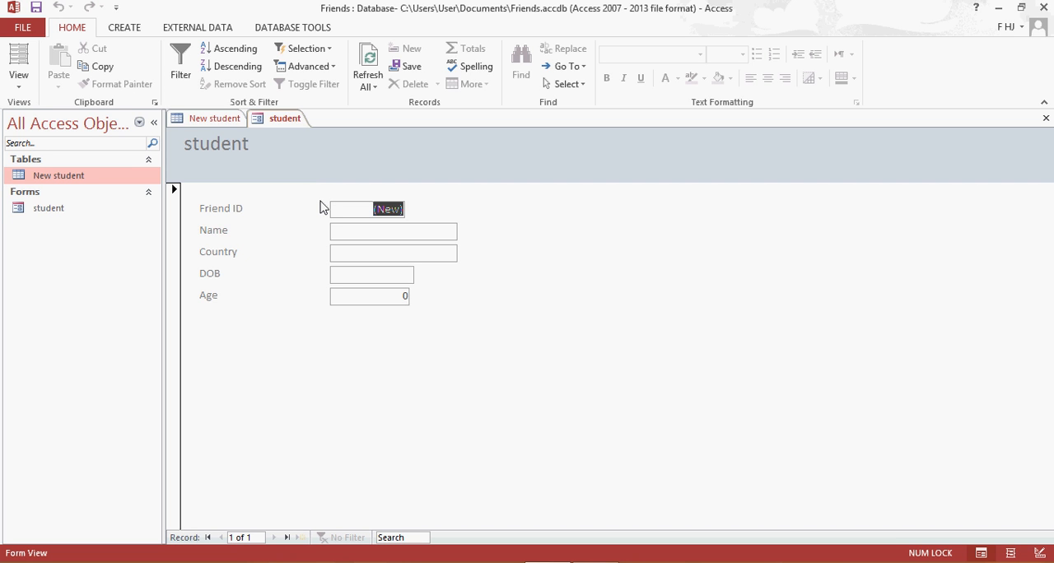
Enter the friend's name in the first record's Name field, using English keyboard input instead of the Chinese one.
{"action": "left_click", "coordinate": [432, 236]}
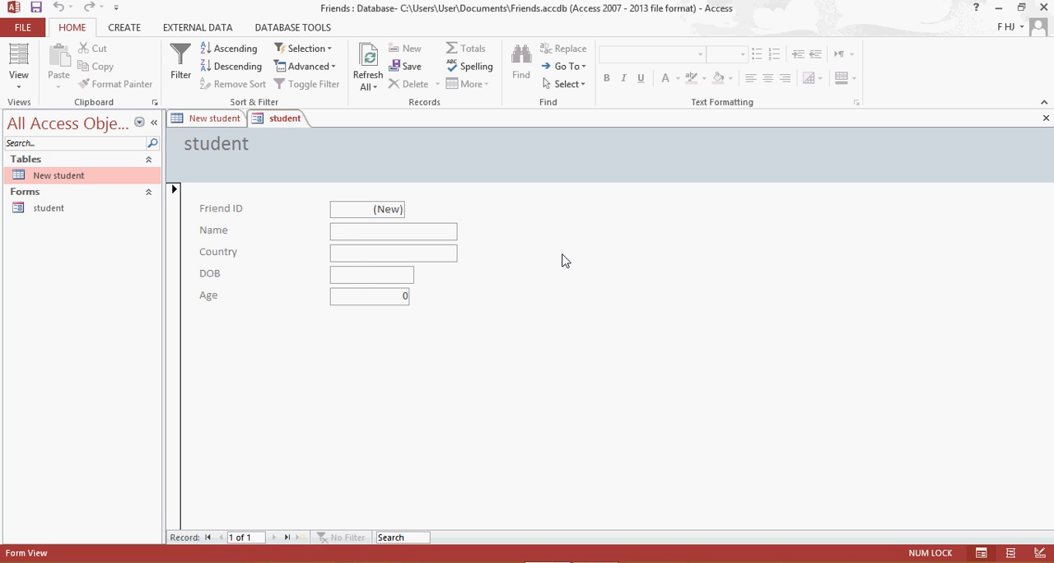
{"action": "type", "text": "Bean"}
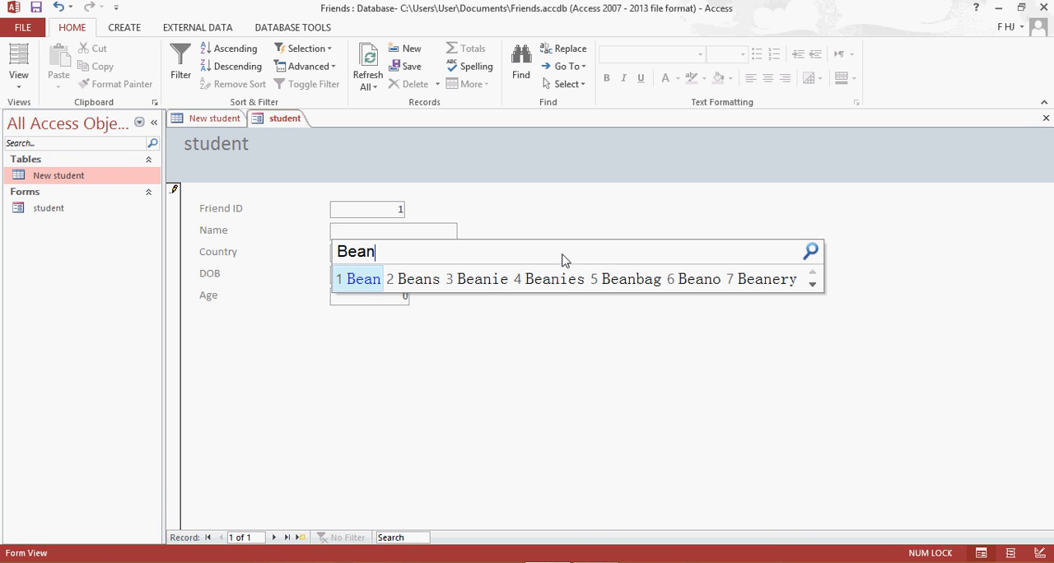
{"action": "left_click", "coordinate": [951, 562]}
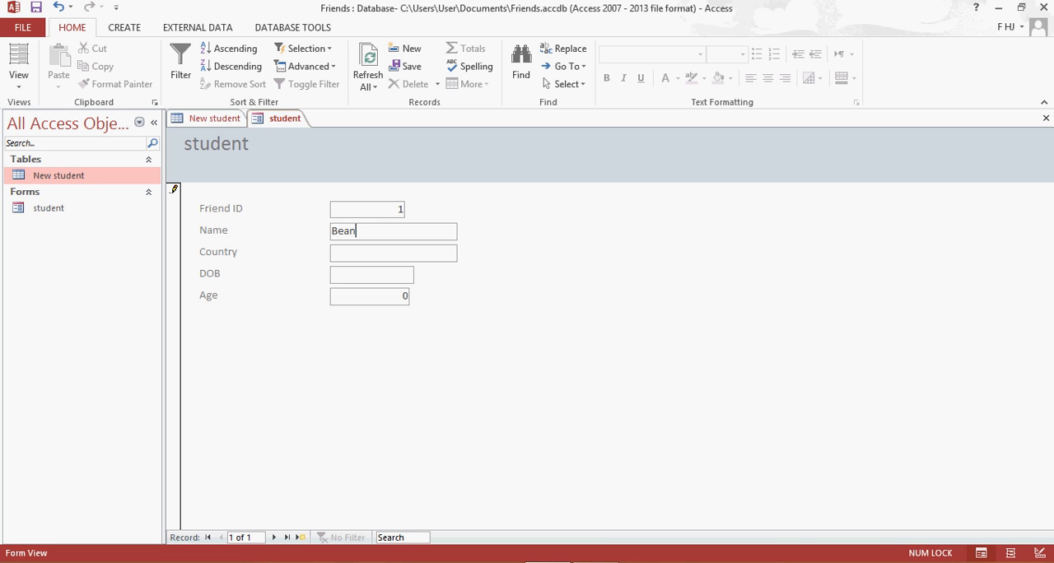
{"action": "left_click", "coordinate": [959, 562]}
{"action": "left_click", "coordinate": [968, 426]}
{"action": "left_click_drag", "start_coordinate": [398, 230], "coordinate": [326, 231]}
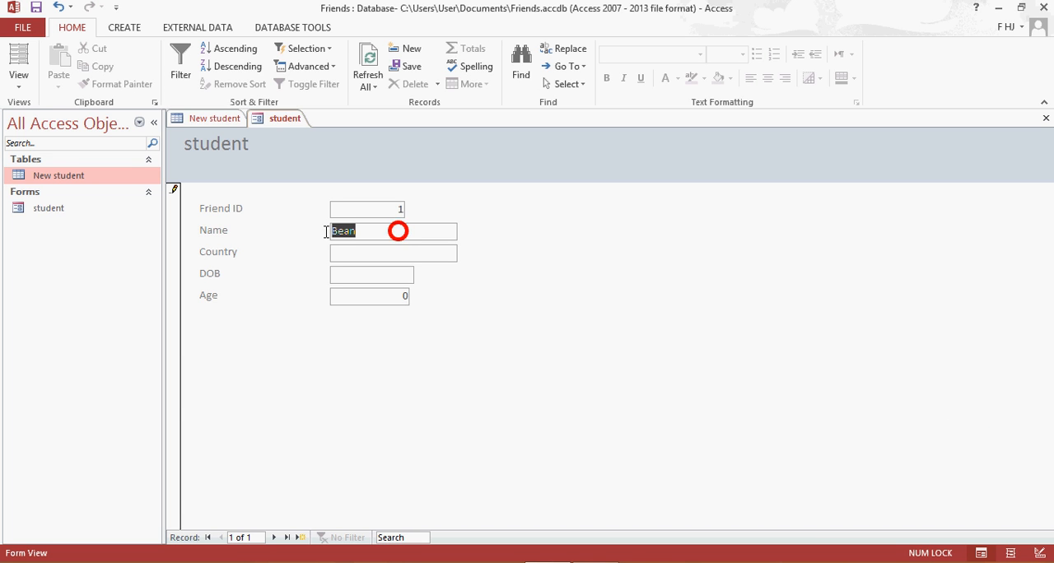
{"action": "type", "text": "Bean"}
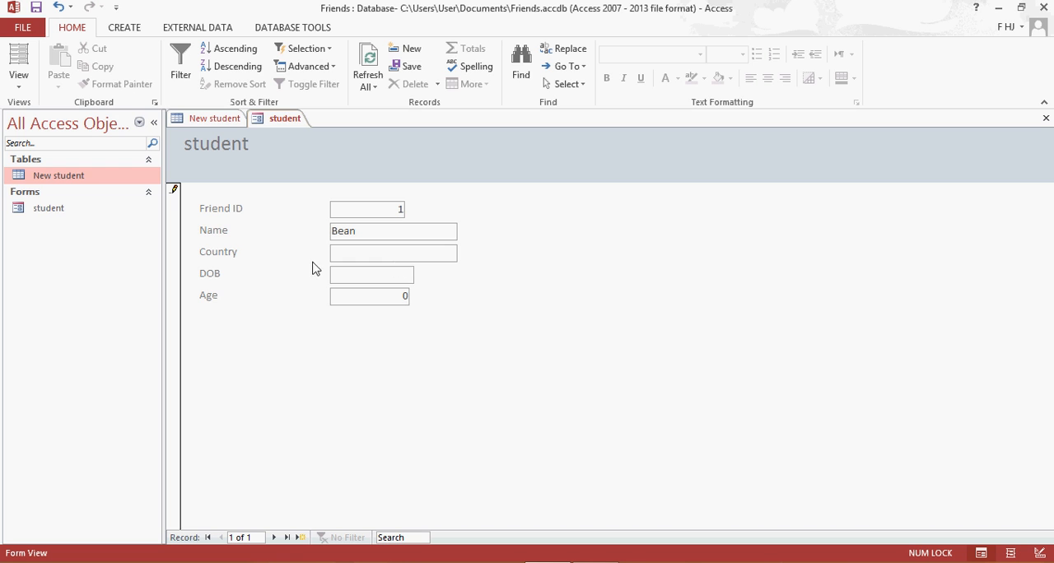
Enter "UK" as the record's Country, with the keyboard input set to English (United States).
{"action": "left_click", "coordinate": [417, 257]}
{"action": "type", "text": "UK"}
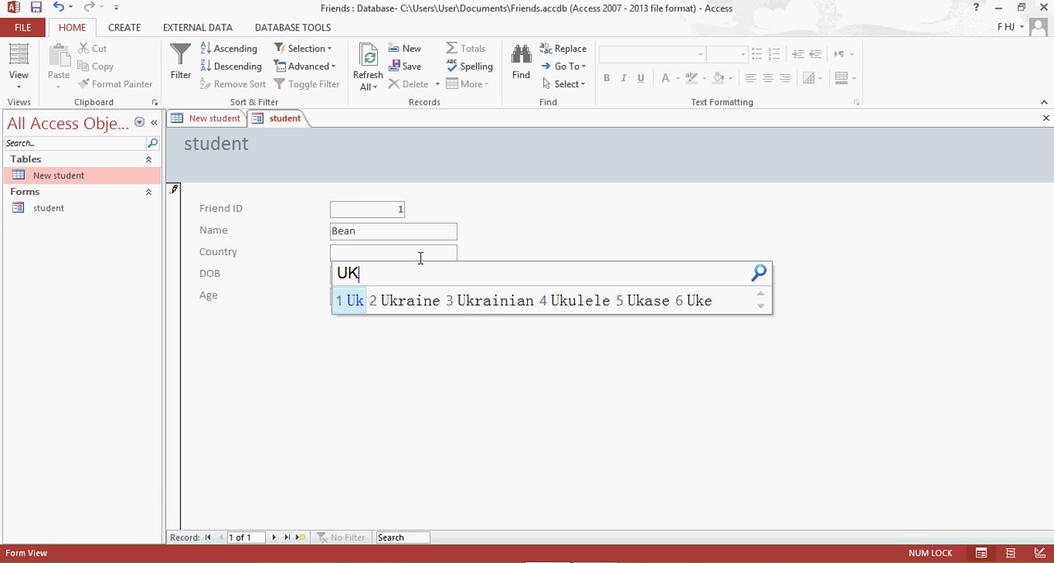
{"action": "left_click", "coordinate": [972, 561]}
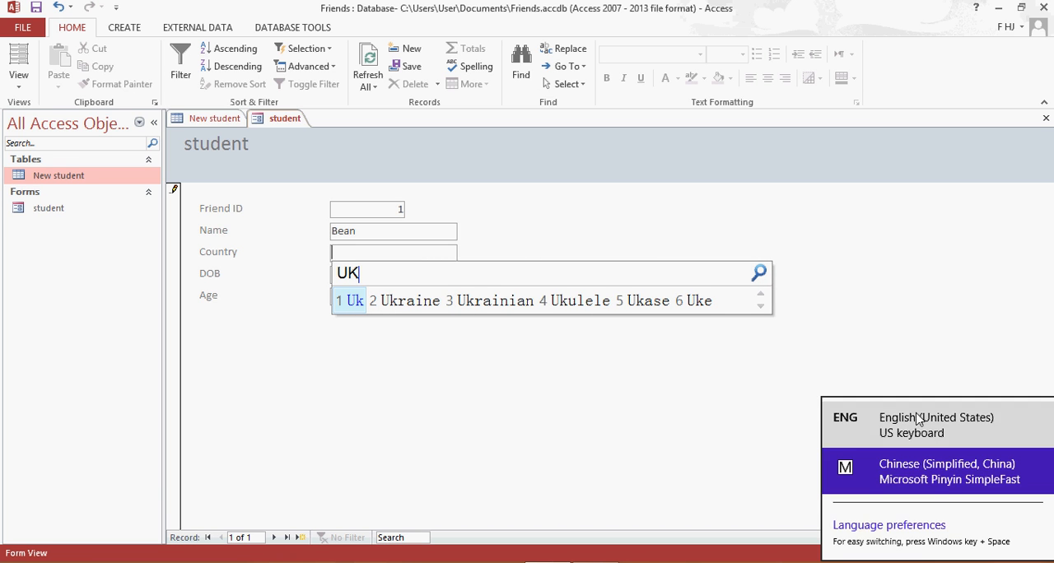
{"action": "left_click", "coordinate": [911, 418]}
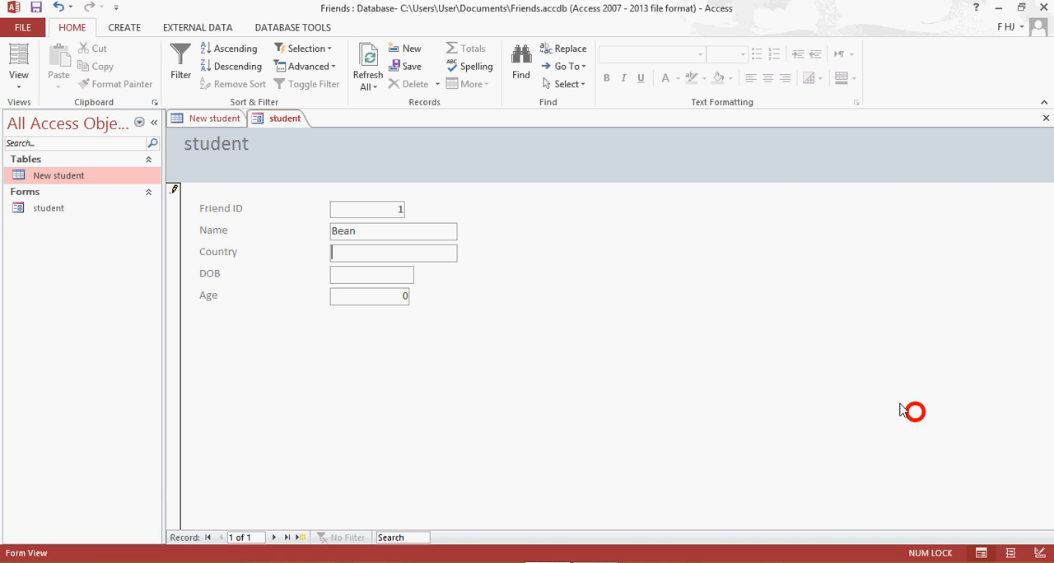
{"action": "left_click", "coordinate": [437, 256]}
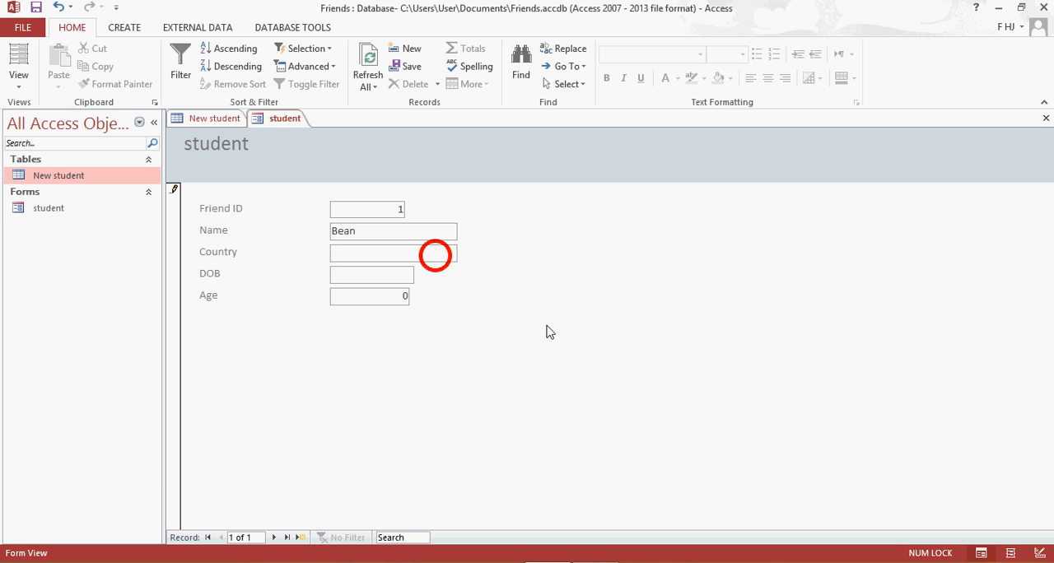
{"action": "type", "text": "UK"}
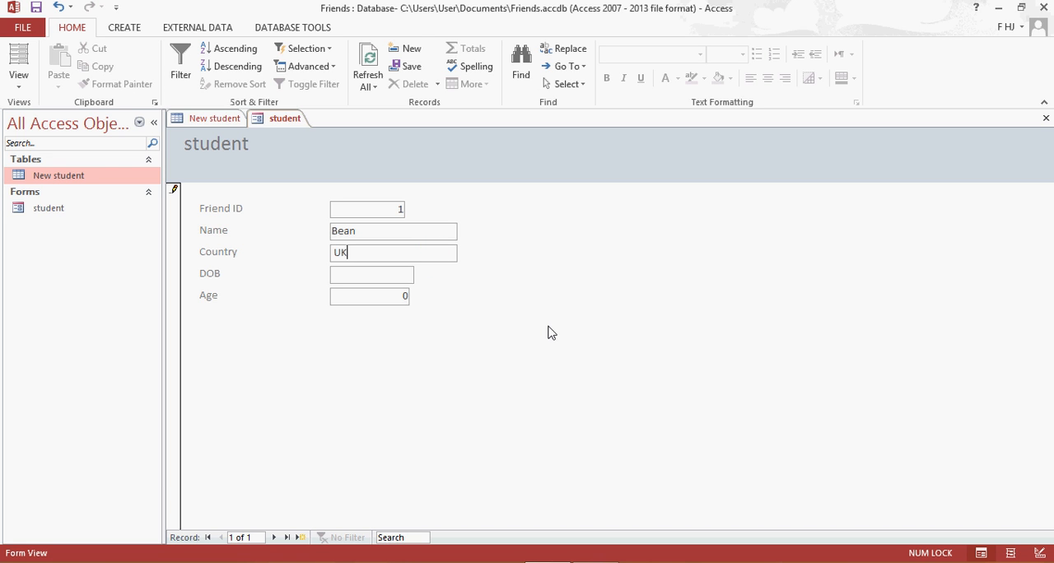
Pick the friend's birth month and day for the first record's DOB field from the date picker.
{"action": "left_click", "coordinate": [401, 273]}
{"action": "left_click", "coordinate": [421, 274]}
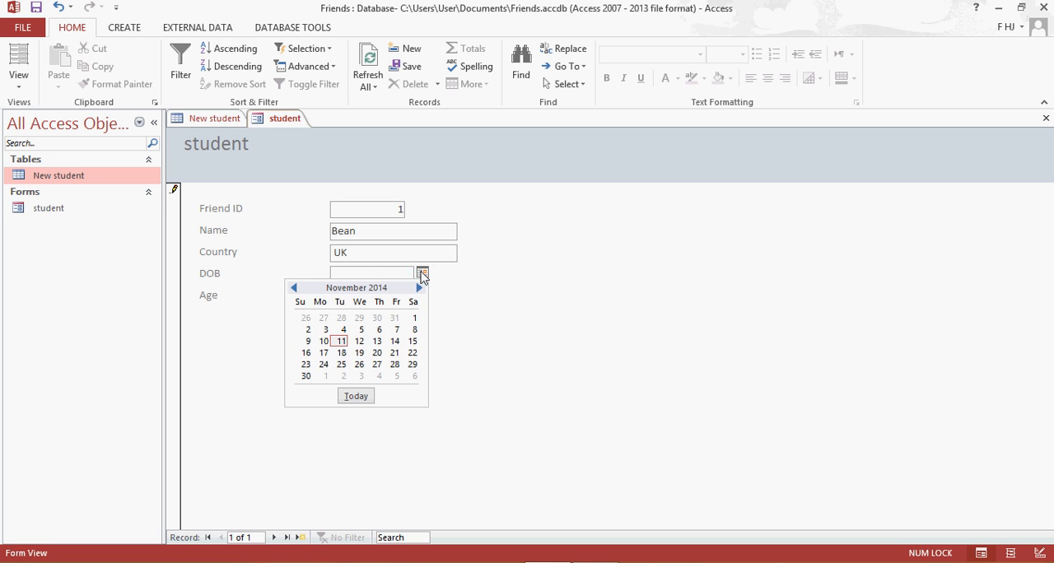
{"action": "left_click", "coordinate": [295, 288]}
{"action": "double_click", "coordinate": [295, 288]}
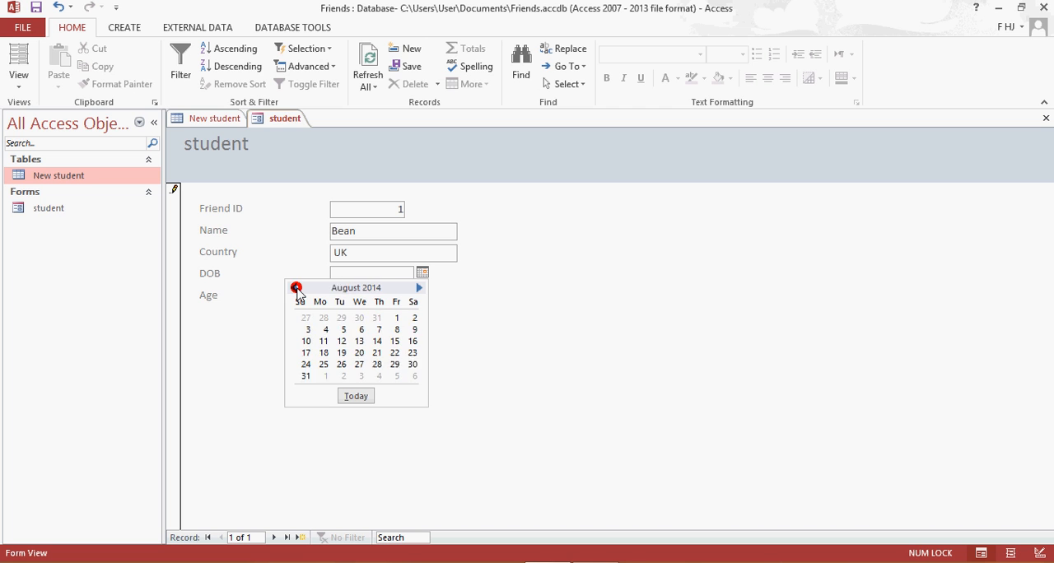
{"action": "double_click", "coordinate": [295, 288]}
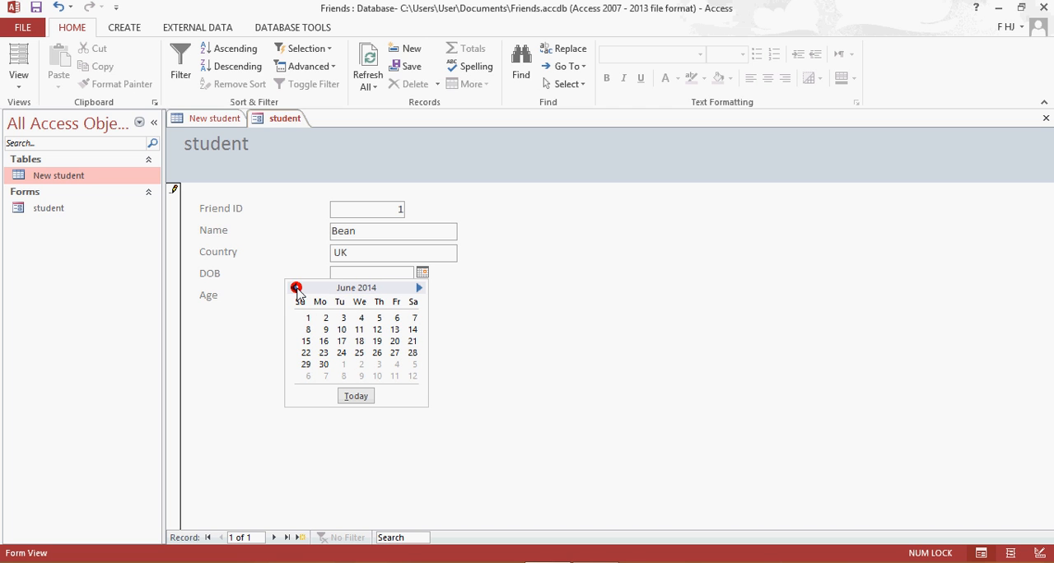
{"action": "left_click", "coordinate": [395, 343]}
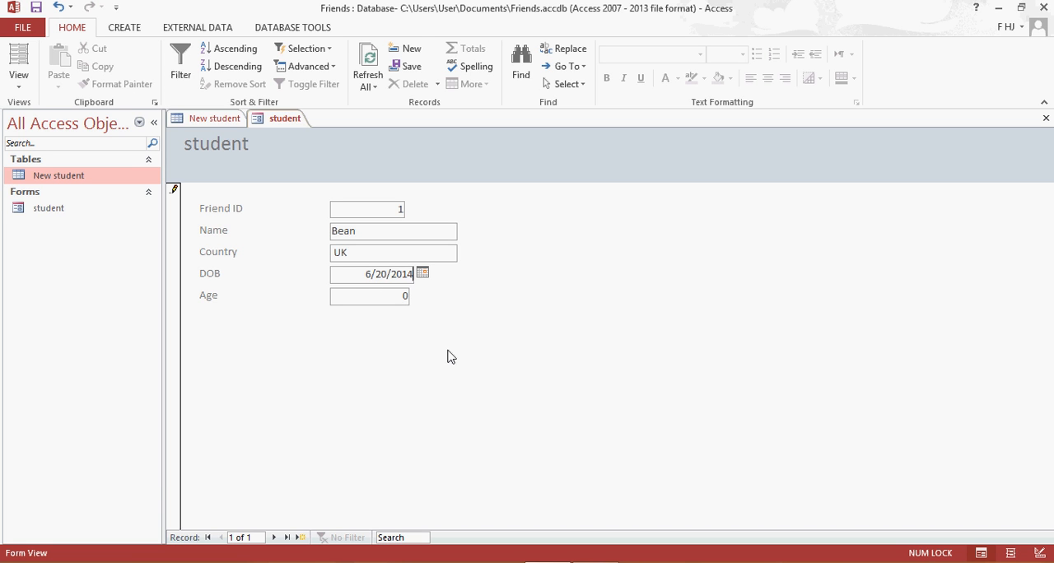
Replace the year in the first record's DOB with the friend's birth year and set the Age to 24.
{"action": "key", "text": "BackSpace"}
{"action": "key", "text": "BackSpace"}
{"action": "key", "text": "BackSpace"}
{"action": "key", "text": "BackSpace"}
{"action": "type", "text": "1990"}
{"action": "left_click", "coordinate": [400, 298]}
{"action": "left_click", "coordinate": [401, 300]}
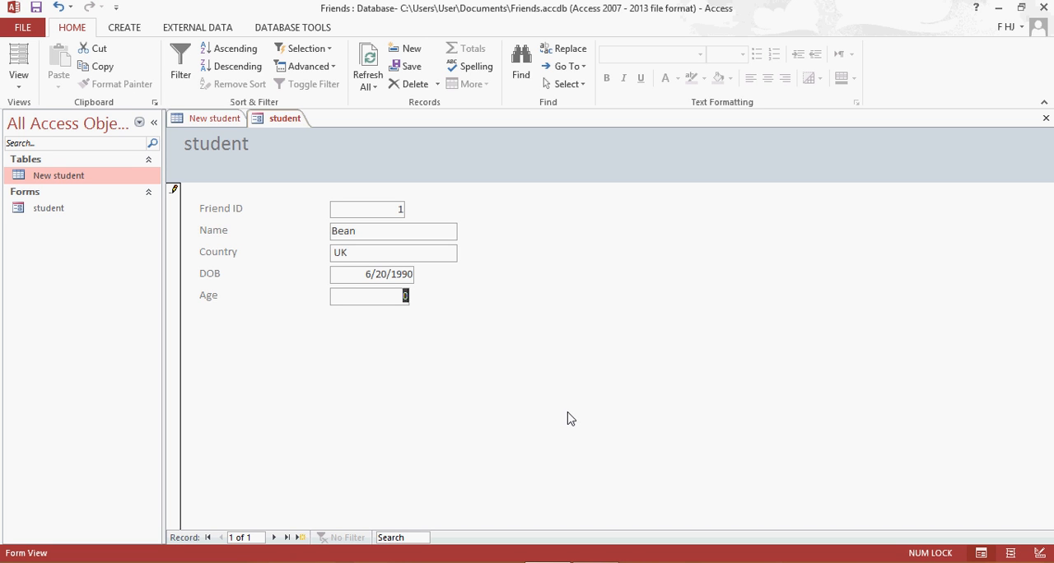
{"action": "type", "text": "24"}
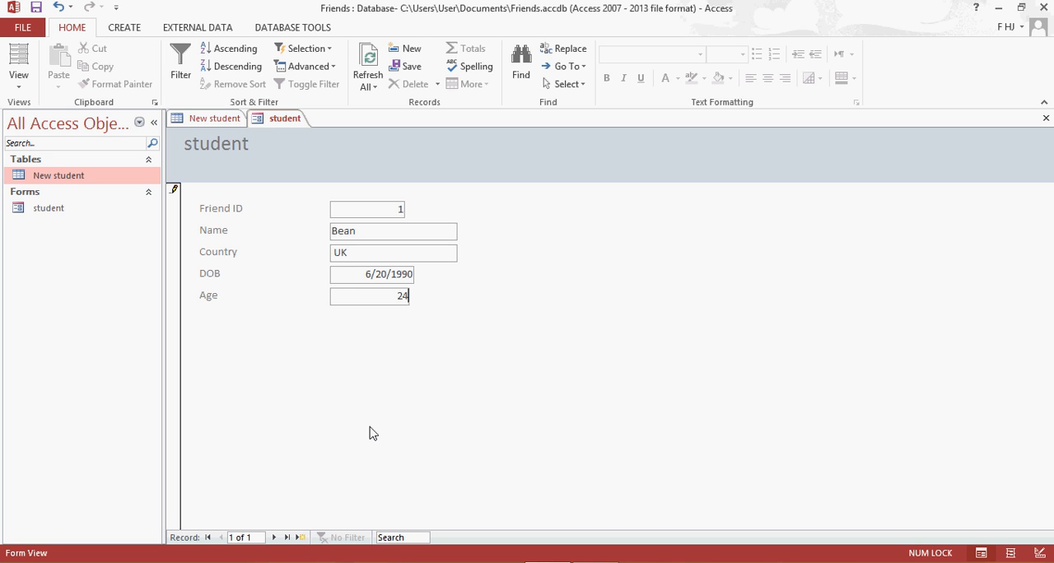
Advance to a new blank record in the student form, going back once to check the first record.
{"action": "left_click", "coordinate": [275, 538]}
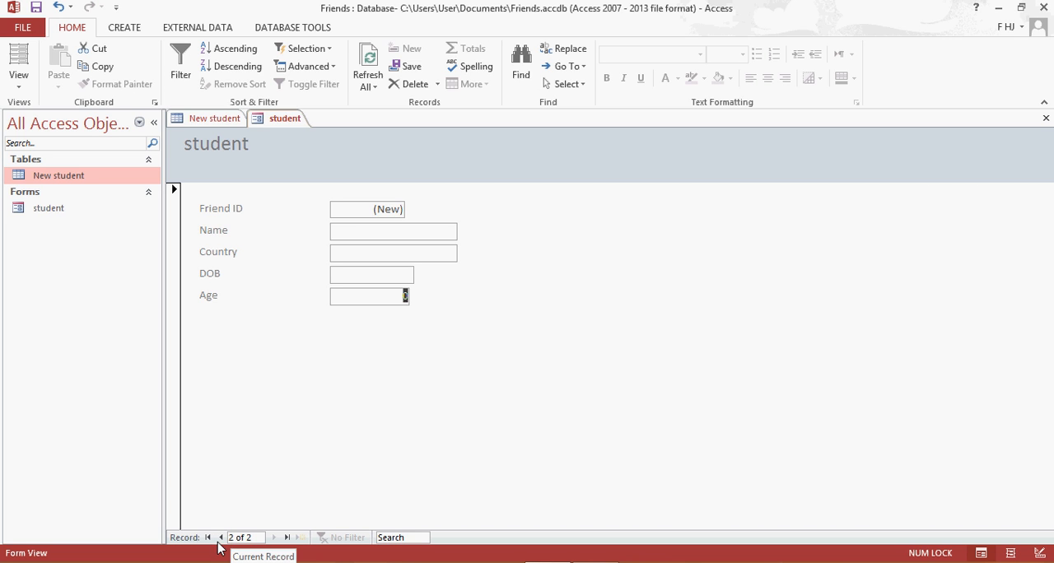
{"action": "left_click", "coordinate": [221, 537]}
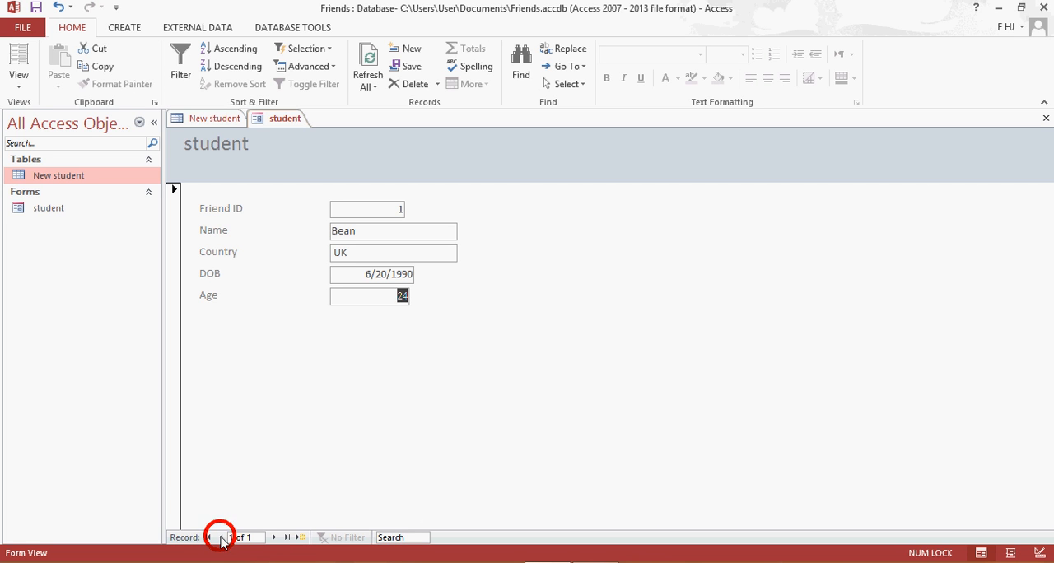
{"action": "left_click", "coordinate": [274, 537]}
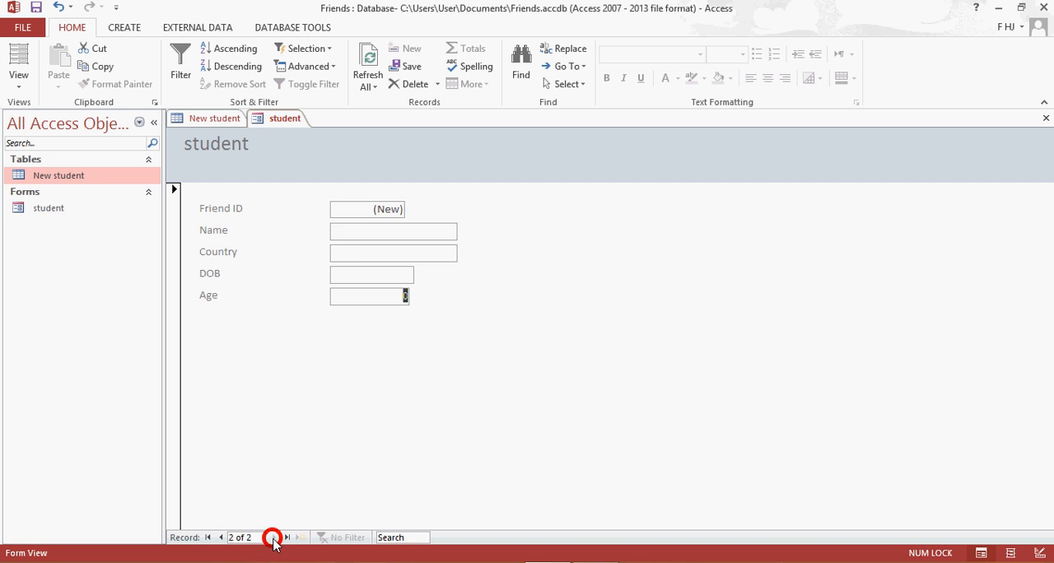
Enter the second friend's name in the new record's Name field, with the keyboard input set to English (United States).
{"action": "left_click", "coordinate": [440, 231]}
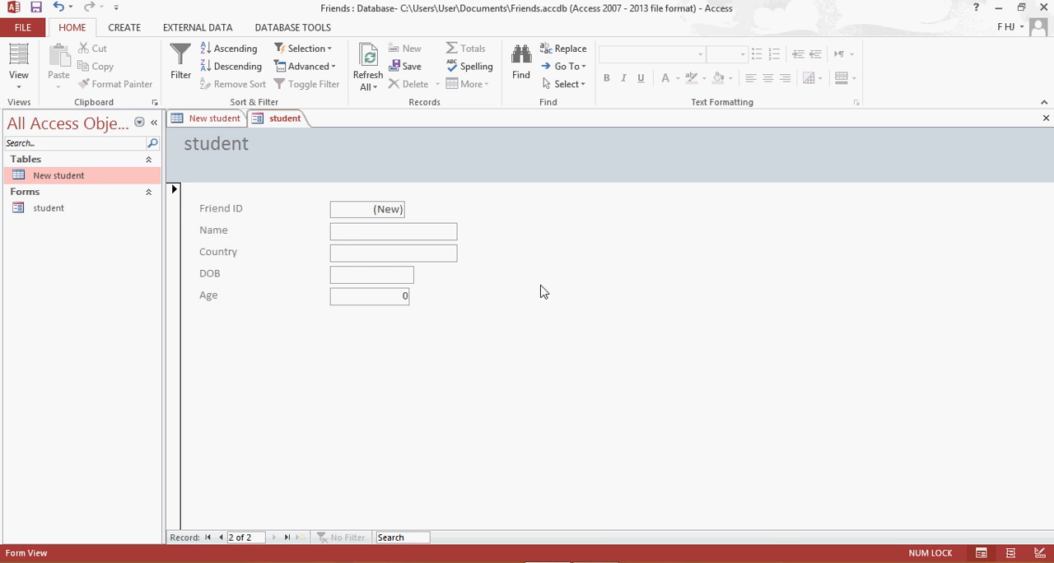
{"action": "type", "text": "Bry"}
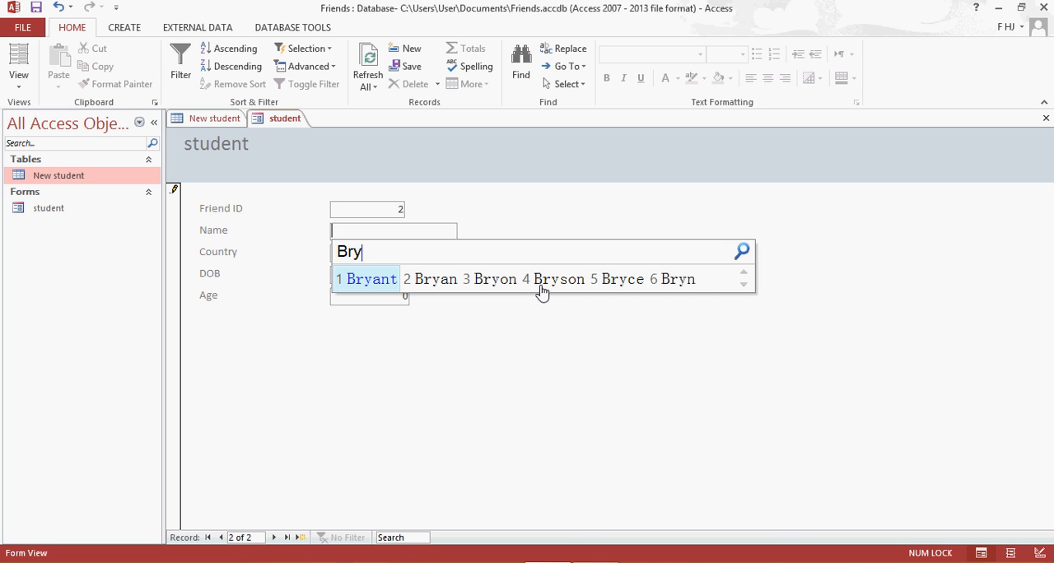
{"action": "left_click", "coordinate": [987, 562]}
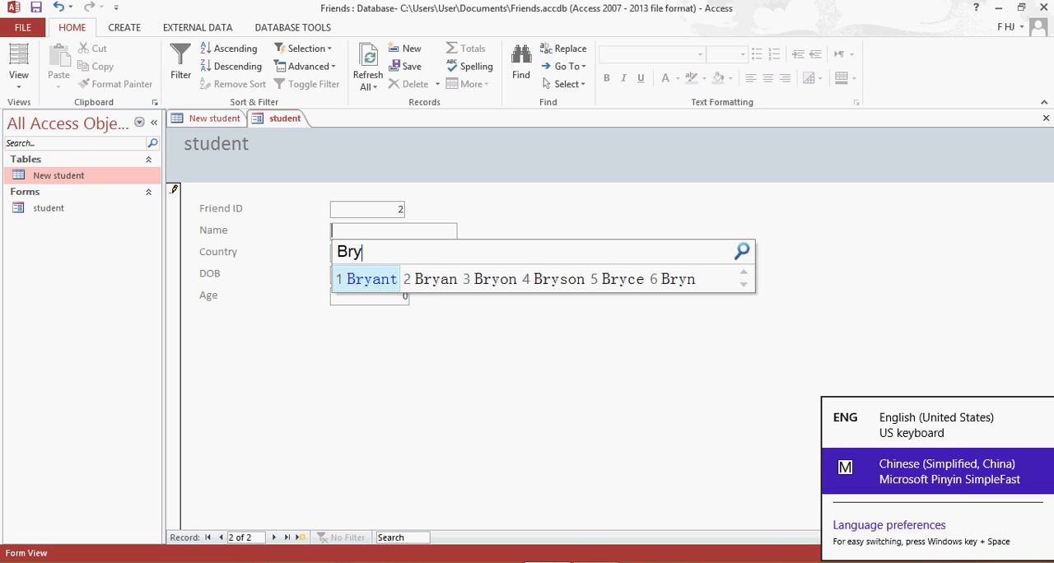
{"action": "left_click", "coordinate": [939, 435]}
{"action": "left_click", "coordinate": [444, 230]}
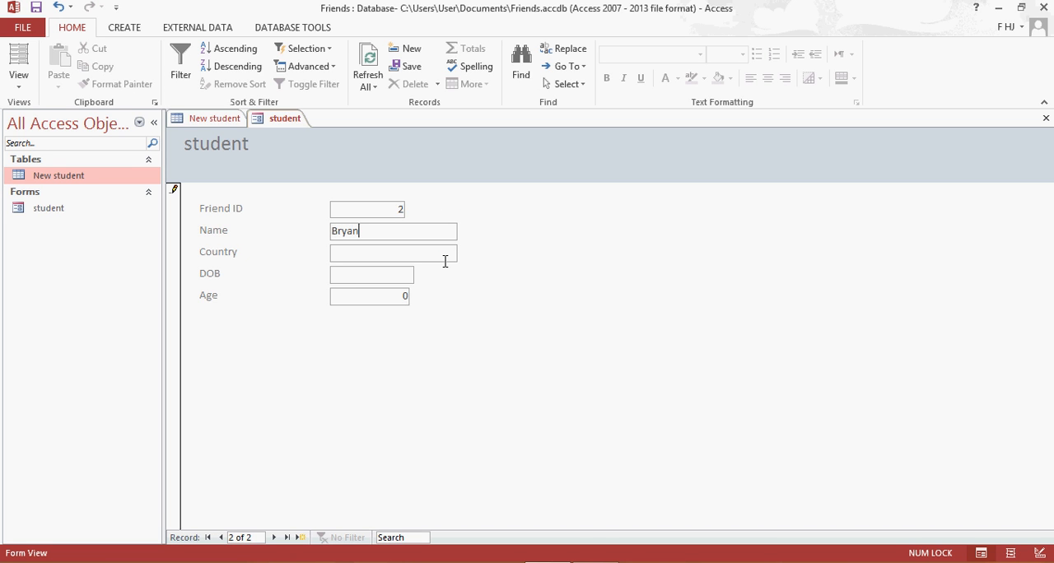
Enter "Malaysia" as the second record's Country, using the English (United States) keyboard input.
{"action": "left_click", "coordinate": [445, 261]}
{"action": "left_click", "coordinate": [987, 562]}
{"action": "left_click", "coordinate": [955, 428]}
Fill in the second friend's date of birth by picking a calendar day and replacing the year's last two digits.
{"action": "left_click", "coordinate": [400, 272]}
{"action": "left_click", "coordinate": [421, 274]}
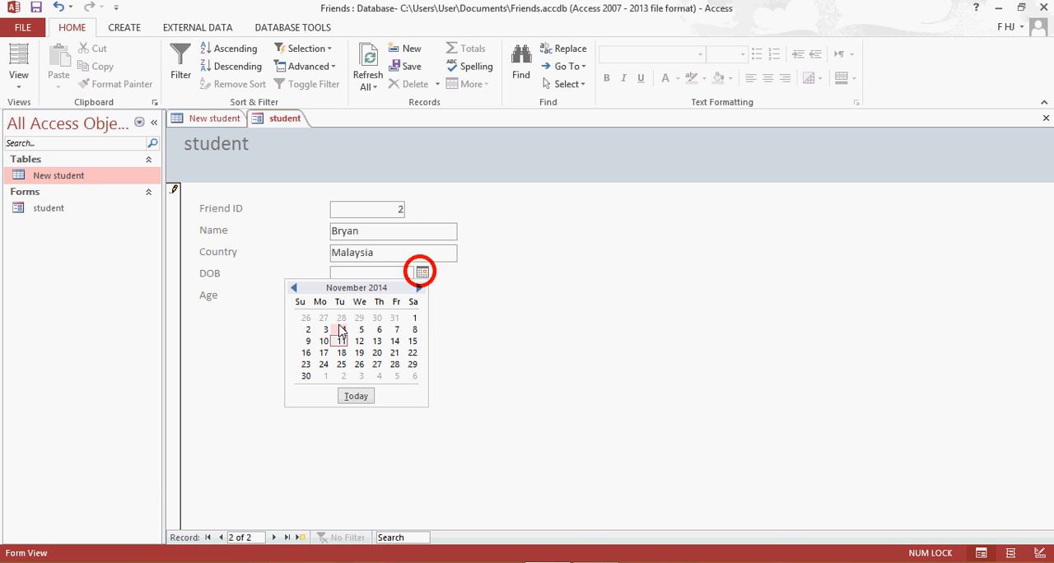
{"action": "left_click", "coordinate": [375, 351]}
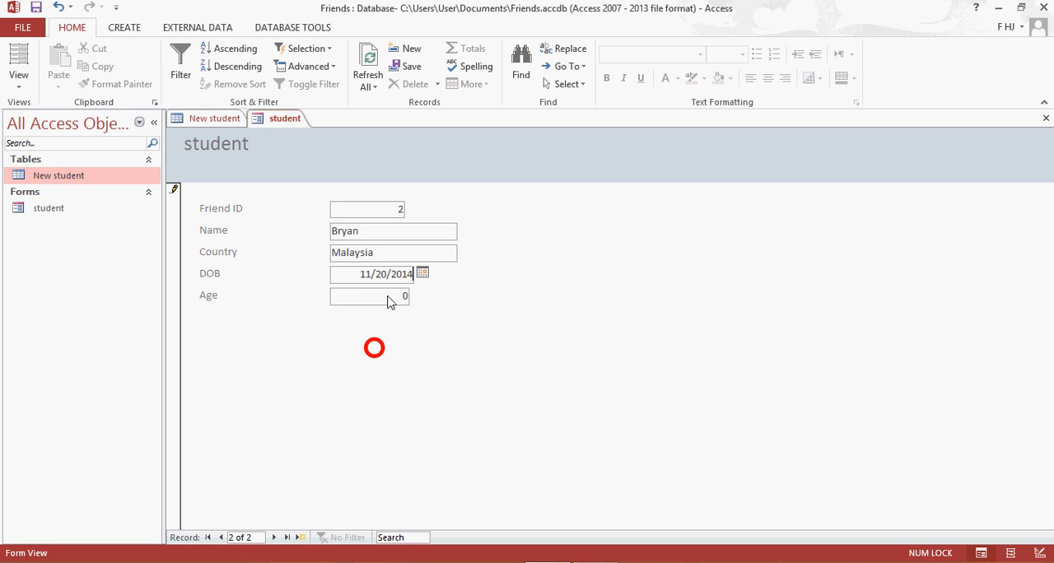
{"action": "left_click", "coordinate": [422, 273]}
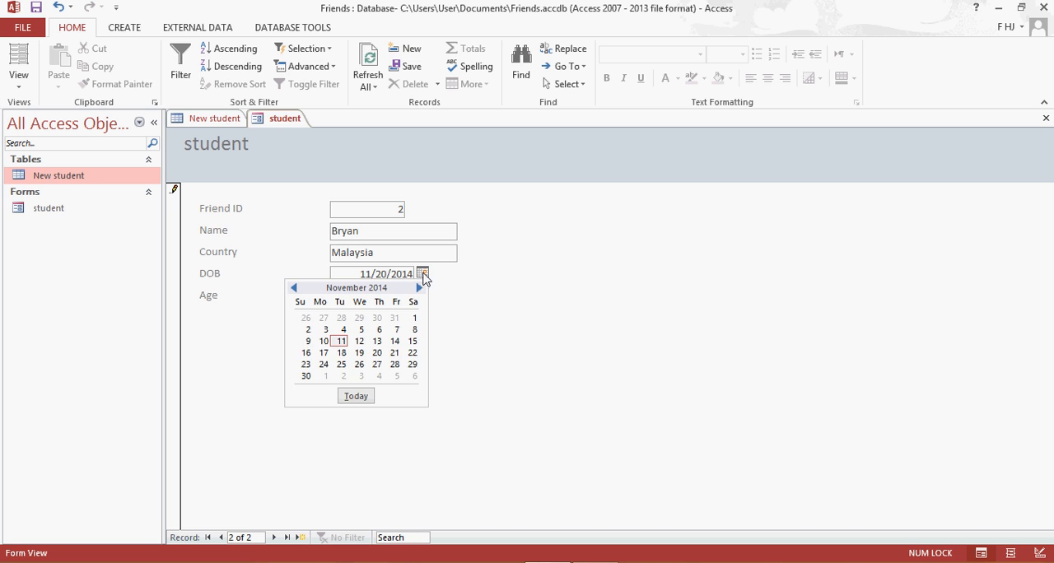
{"action": "left_click", "coordinate": [404, 274]}
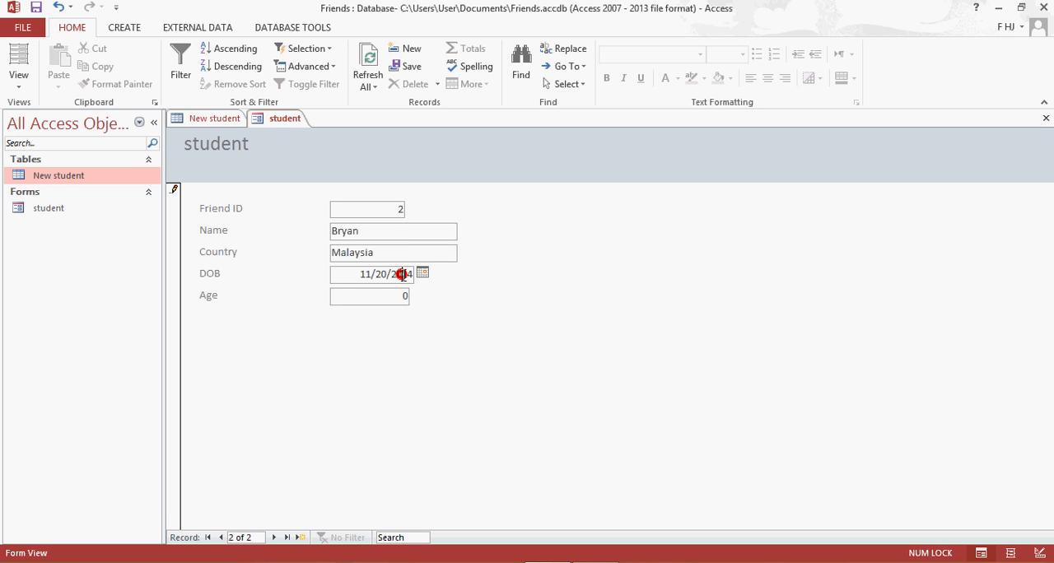
{"action": "left_click_drag", "start_coordinate": [404, 274], "coordinate": [413, 274]}
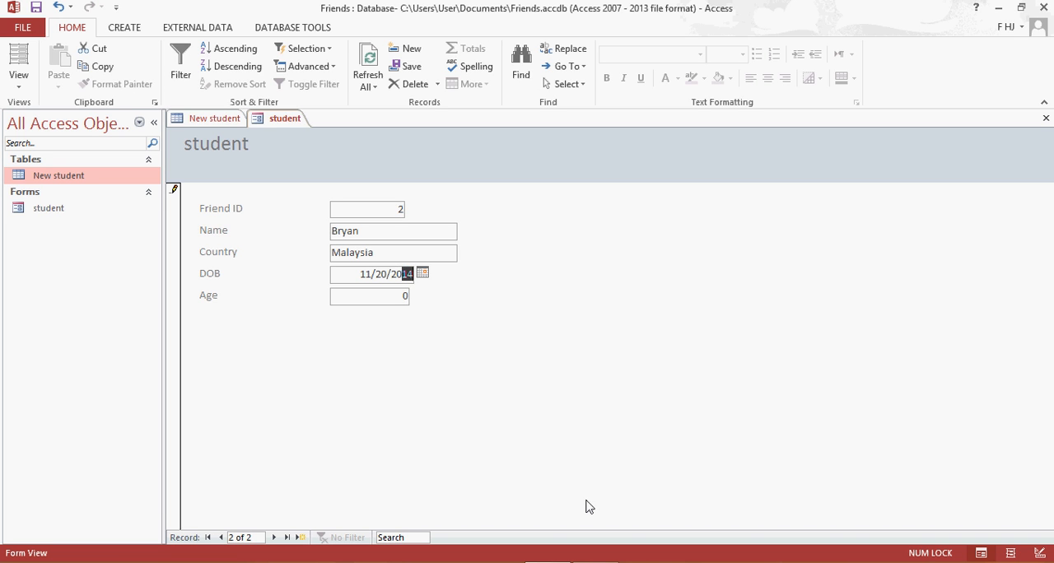
{"action": "type", "text": "00"}
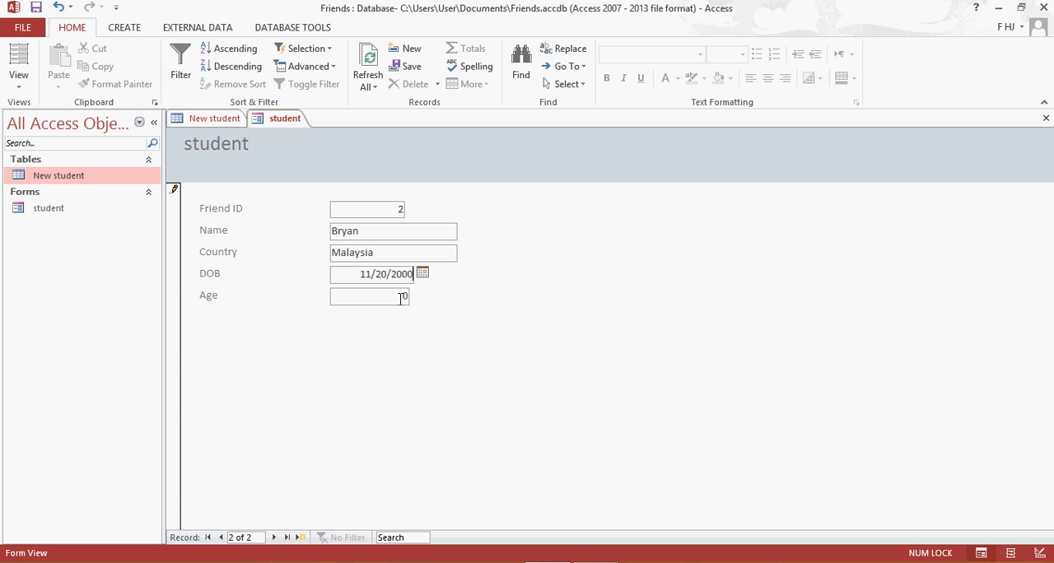
Set the second record's Age to 14 and advance to a new blank record.
{"action": "double_click", "coordinate": [401, 298]}
{"action": "type", "text": "14"}
{"action": "left_click", "coordinate": [273, 537]}
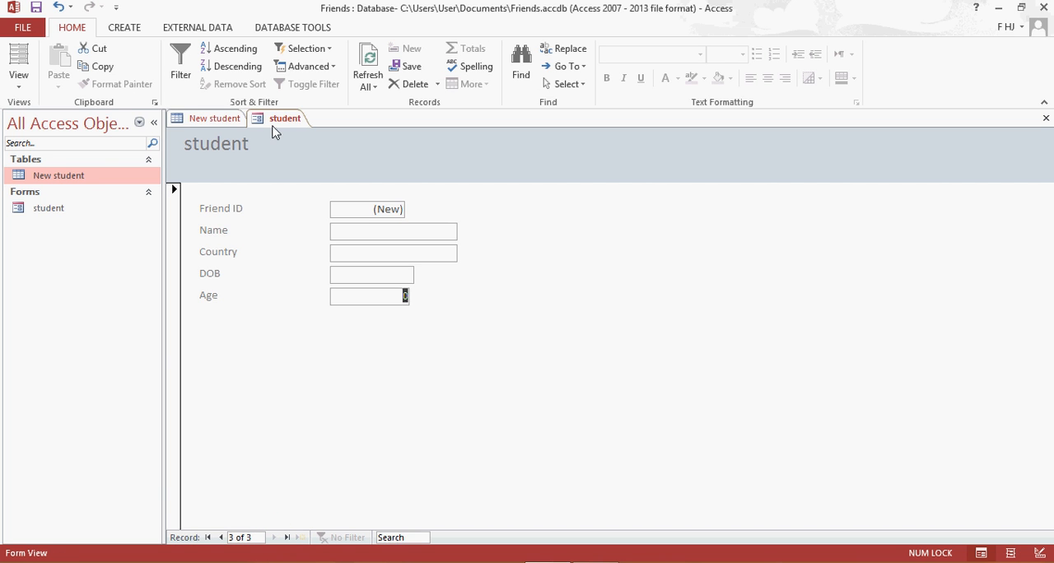
Close the student form and the New student table, and reopen the table to load the entered records.
{"action": "left_click", "coordinate": [213, 120]}
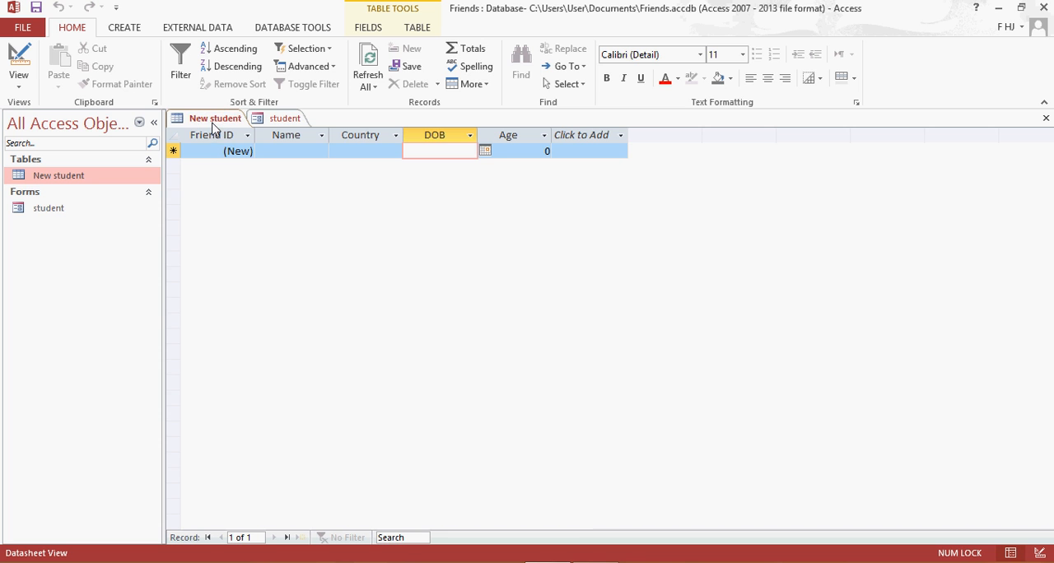
{"action": "right_click", "coordinate": [275, 118]}
{"action": "left_click", "coordinate": [295, 148]}
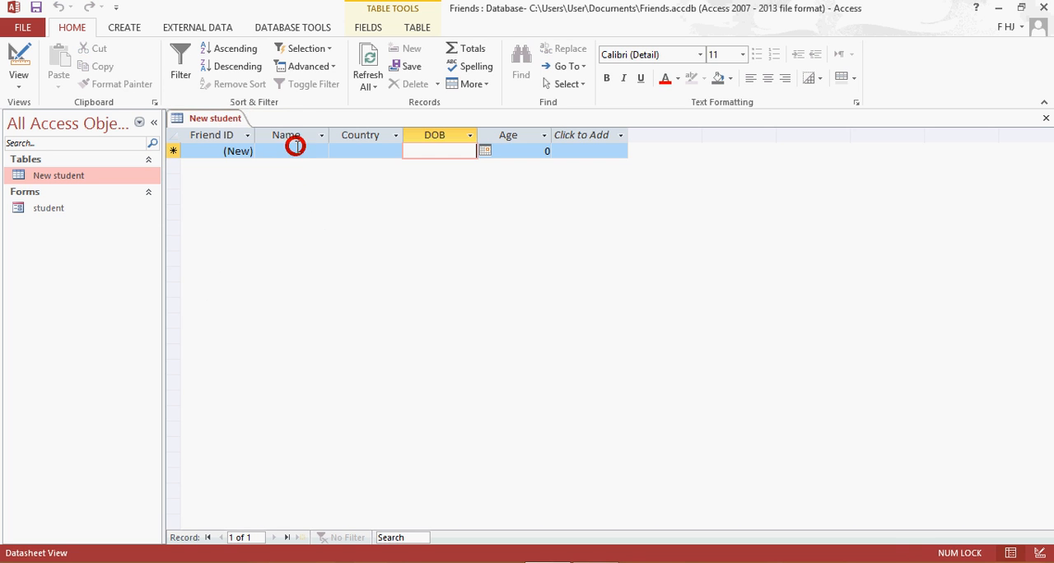
{"action": "right_click", "coordinate": [203, 121]}
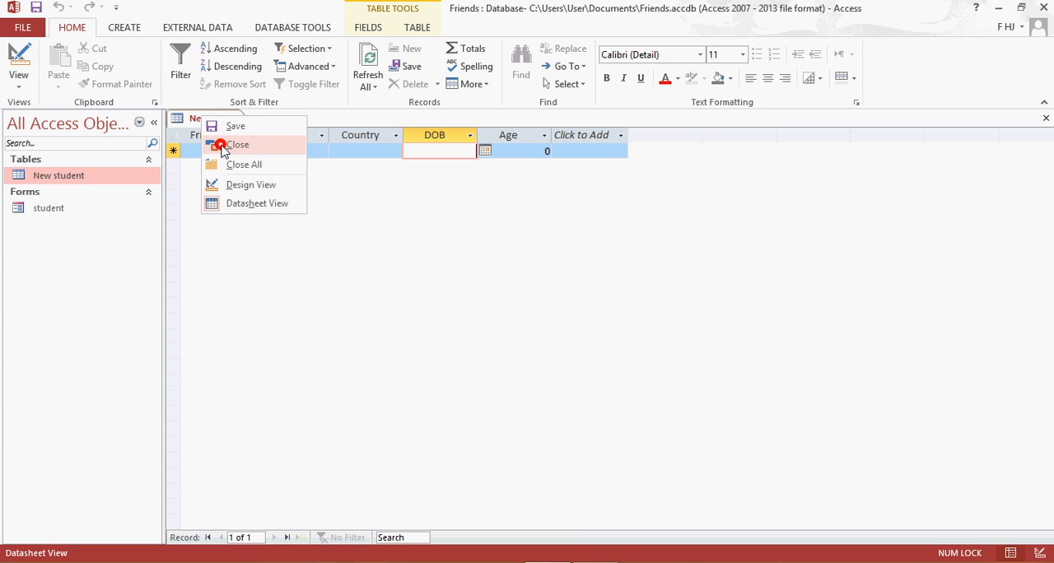
{"action": "left_click", "coordinate": [219, 143]}
{"action": "double_click", "coordinate": [72, 181]}
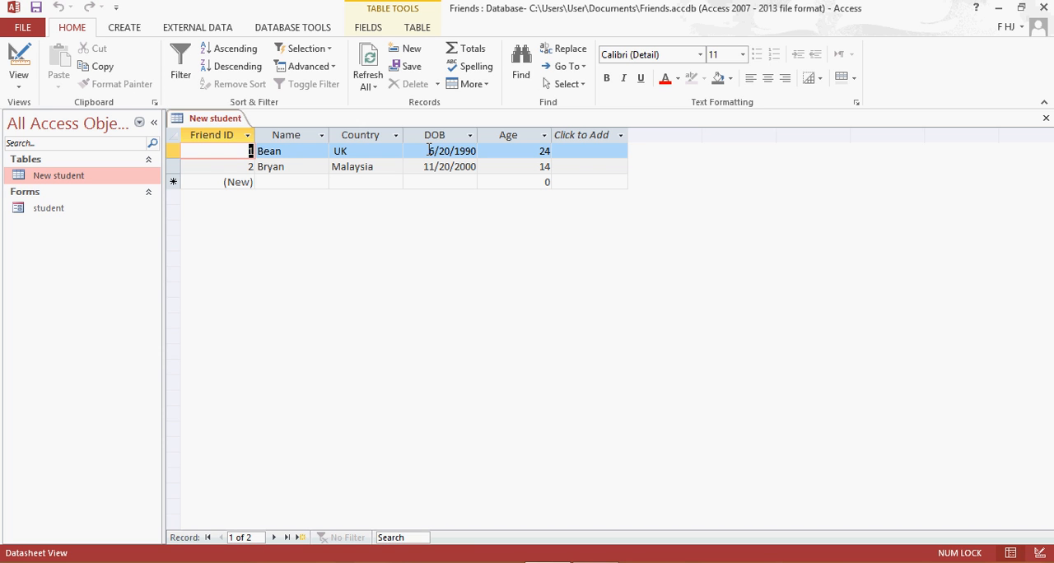
Sort the New student table by DOB from newest to oldest and remove the sort.
{"action": "left_click", "coordinate": [470, 138]}
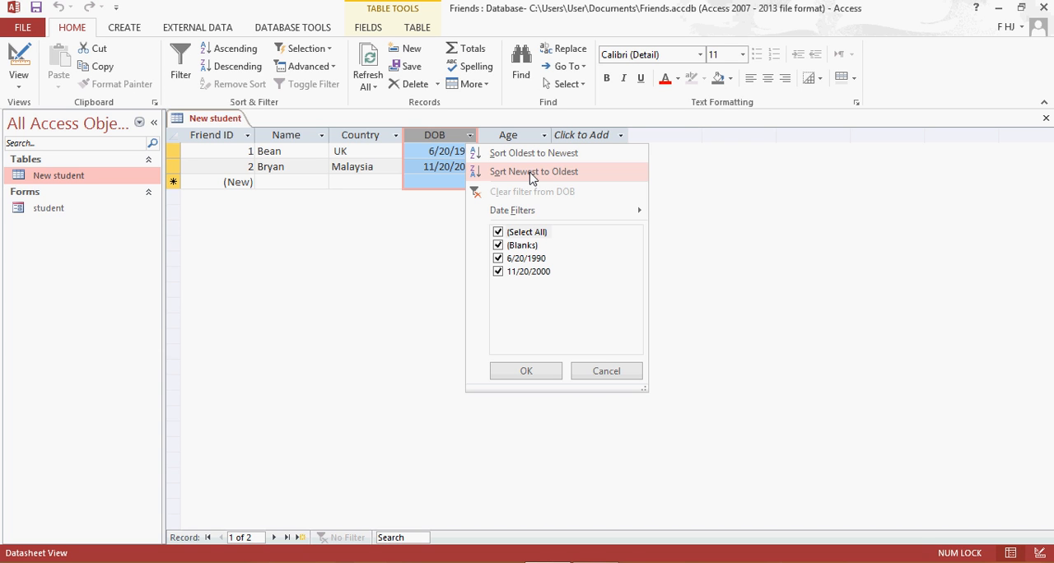
{"action": "left_click", "coordinate": [434, 220]}
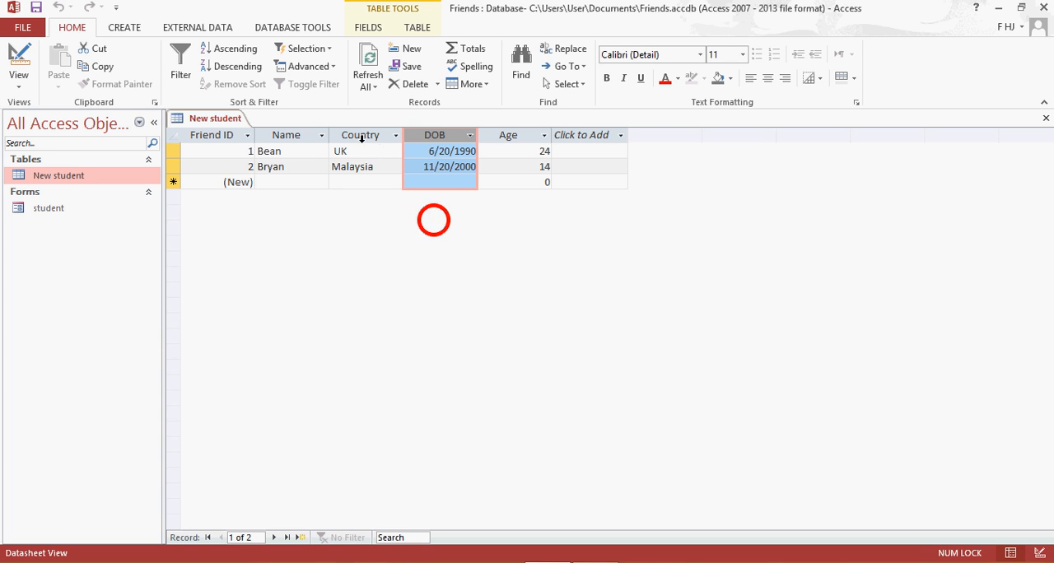
{"action": "left_click", "coordinate": [468, 135]}
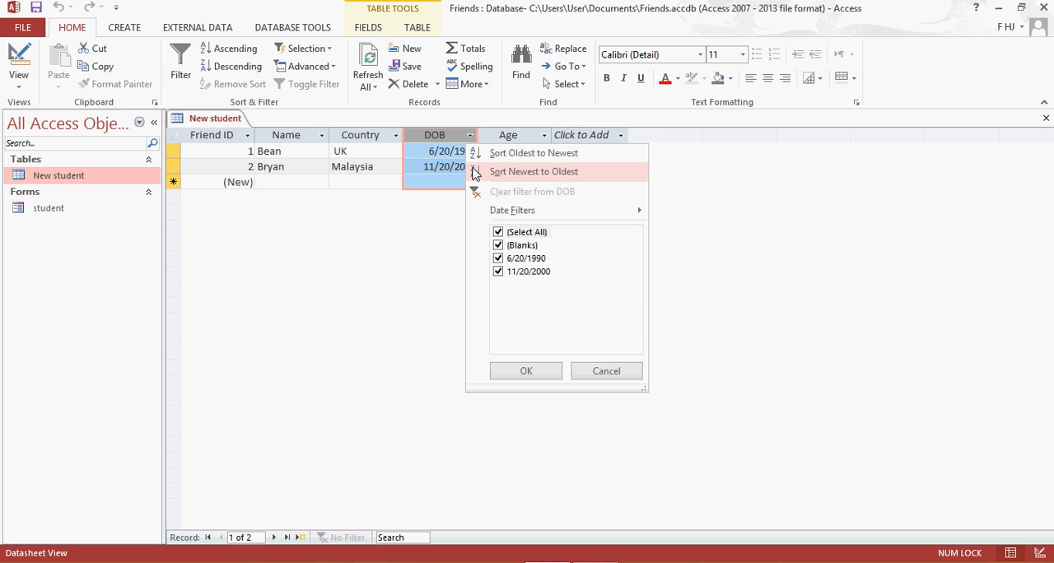
{"action": "left_click", "coordinate": [396, 222]}
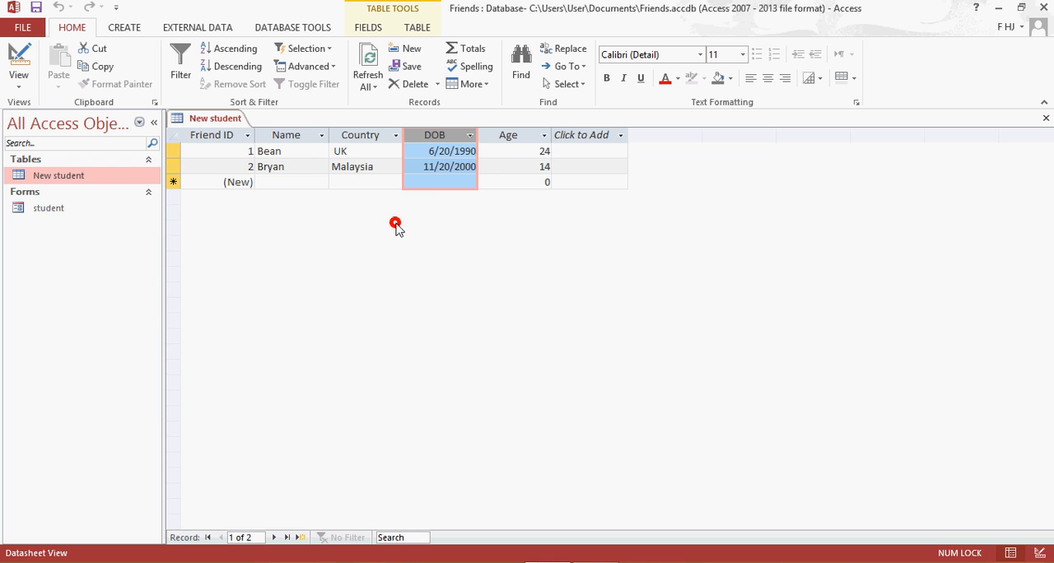
{"action": "left_click", "coordinate": [470, 137]}
{"action": "left_click", "coordinate": [492, 170]}
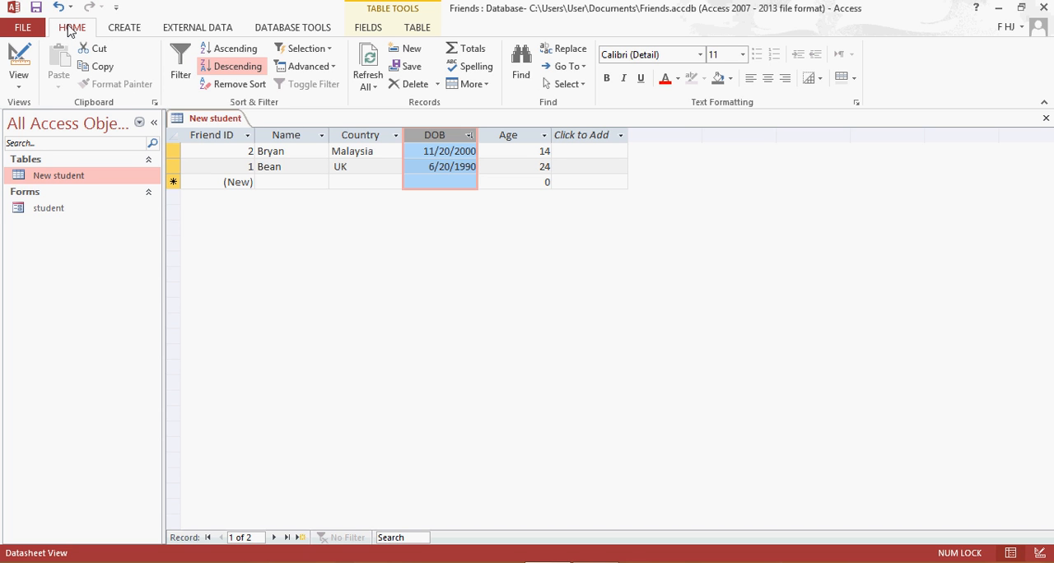
{"action": "left_click", "coordinate": [227, 85]}
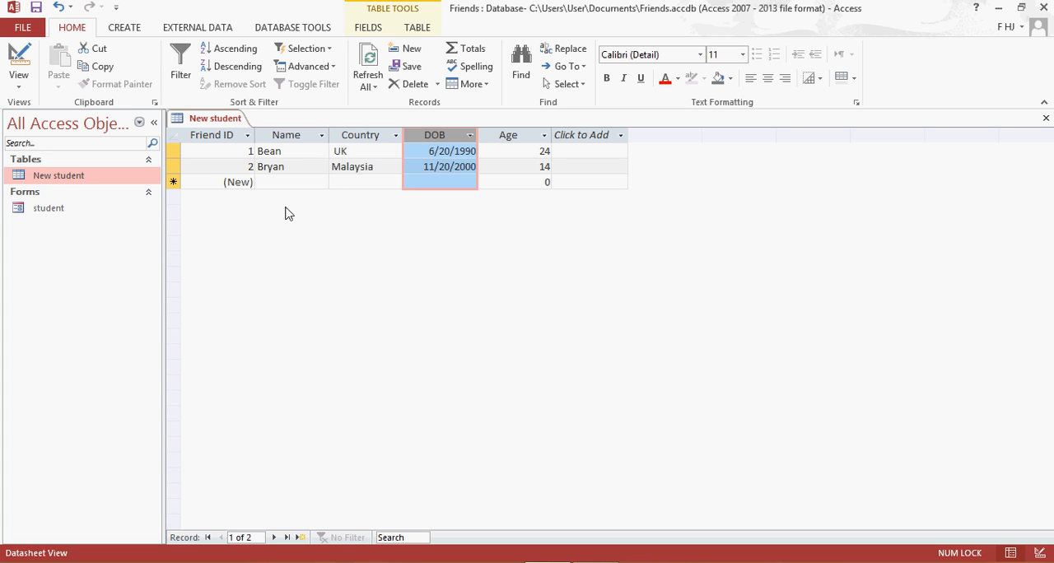
Sort the New student table by Country from A to Z and remove the sort.
{"action": "left_click", "coordinate": [396, 136]}
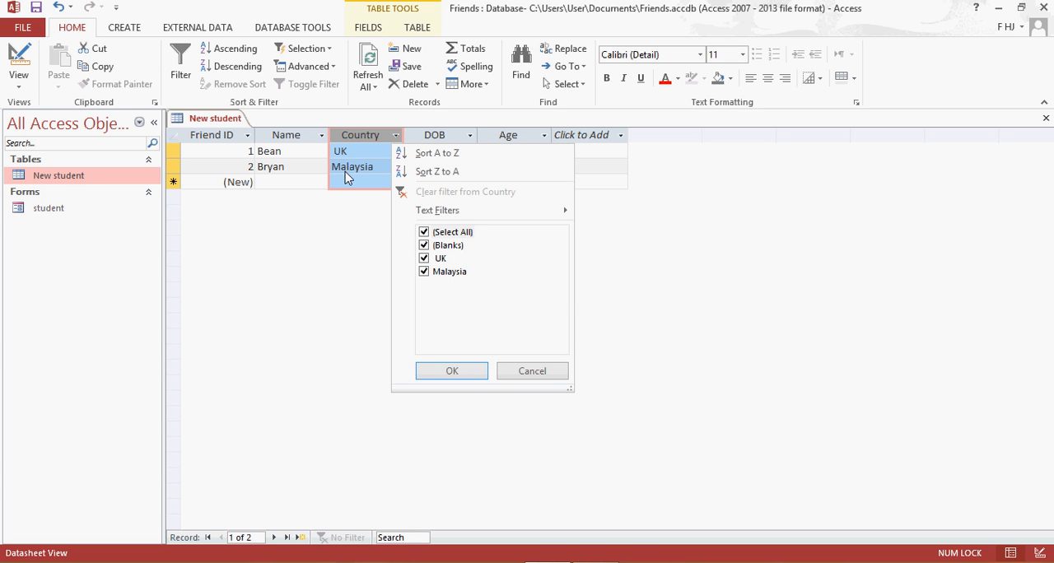
{"action": "left_click", "coordinate": [436, 158]}
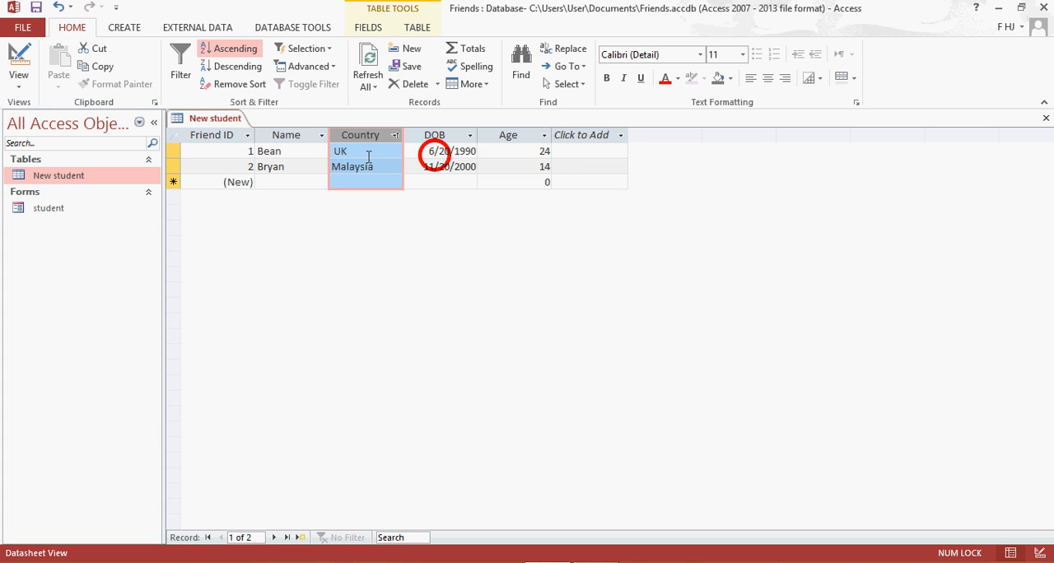
{"action": "left_click", "coordinate": [394, 135]}
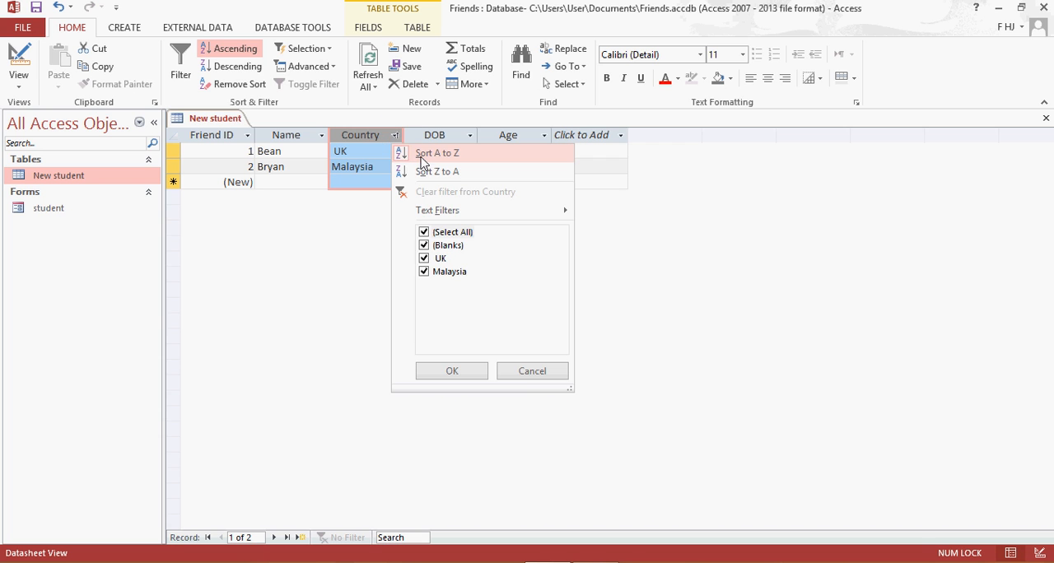
{"action": "left_click", "coordinate": [372, 231]}
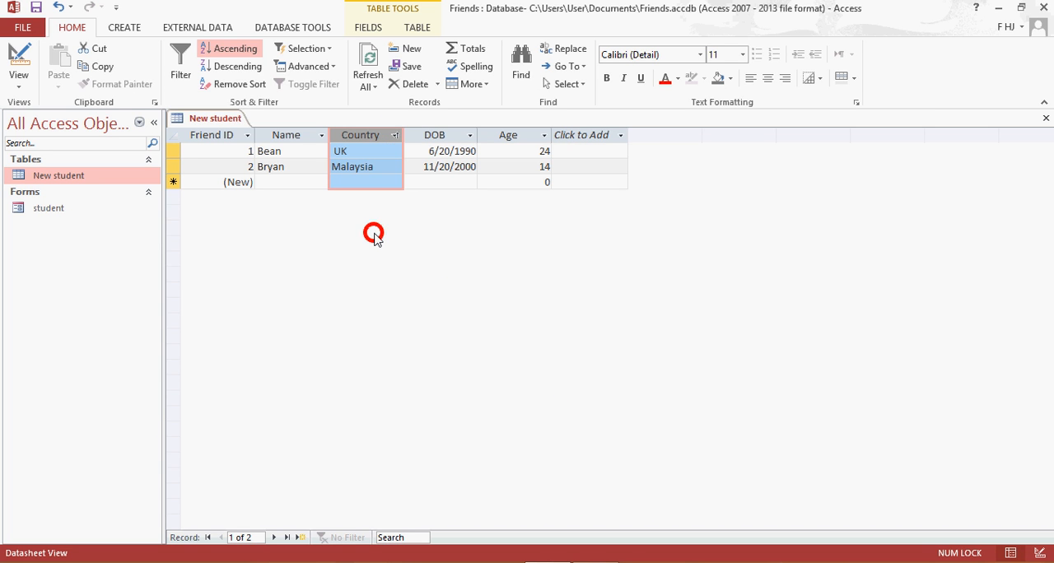
{"action": "left_click", "coordinate": [397, 135]}
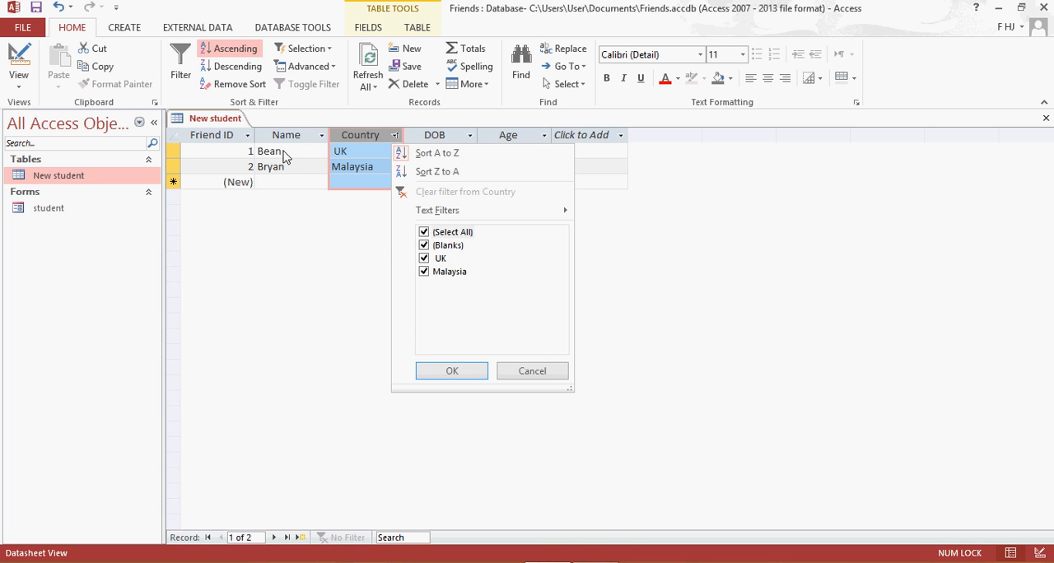
{"action": "left_click", "coordinate": [295, 253]}
{"action": "left_click", "coordinate": [251, 84]}
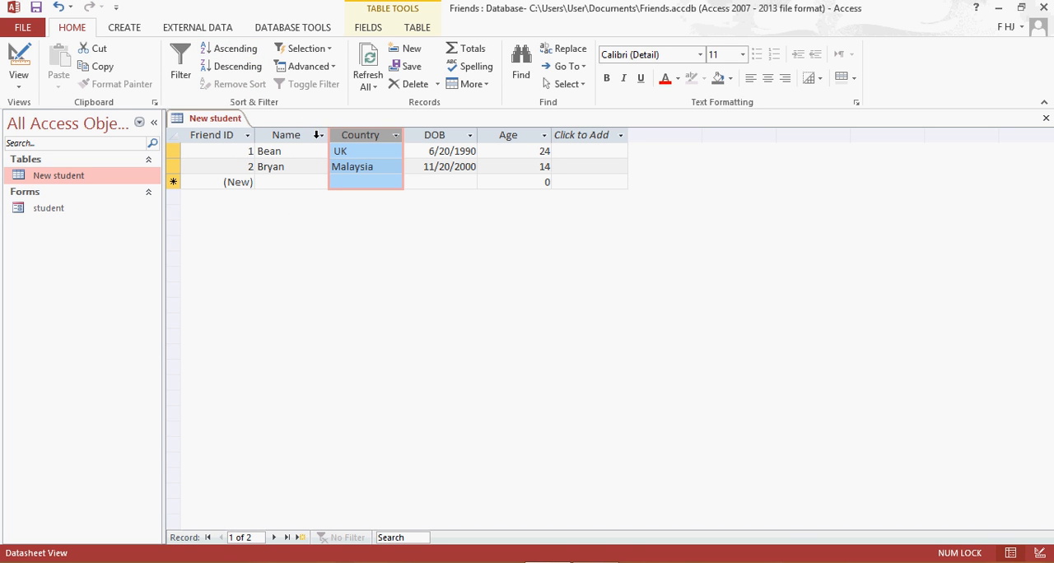
Sort the New student table by Name from Z to A and remove the sort.
{"action": "left_click", "coordinate": [321, 135]}
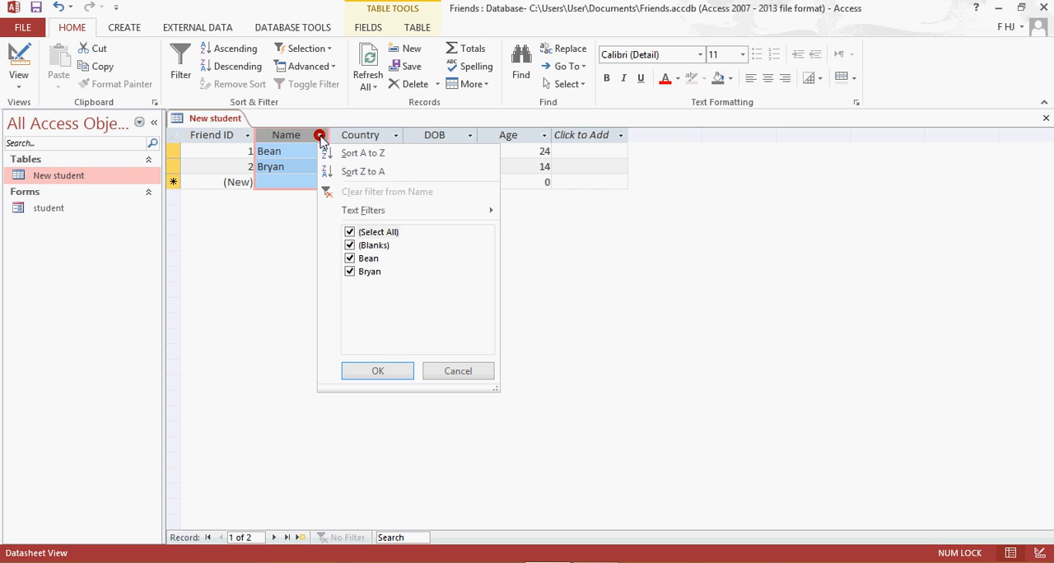
{"action": "left_click", "coordinate": [359, 174]}
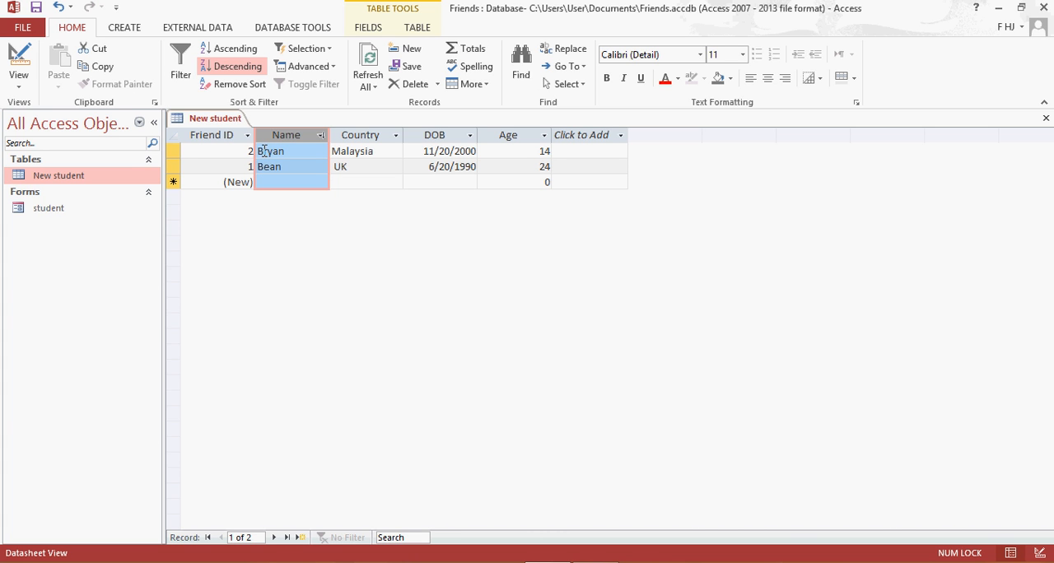
{"action": "left_click", "coordinate": [320, 135]}
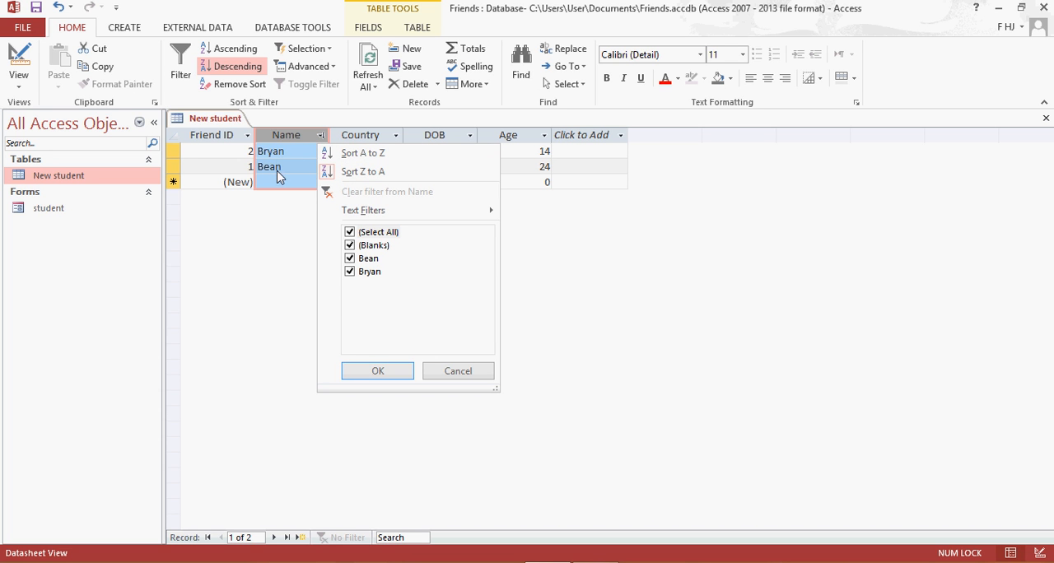
{"action": "left_click", "coordinate": [451, 369]}
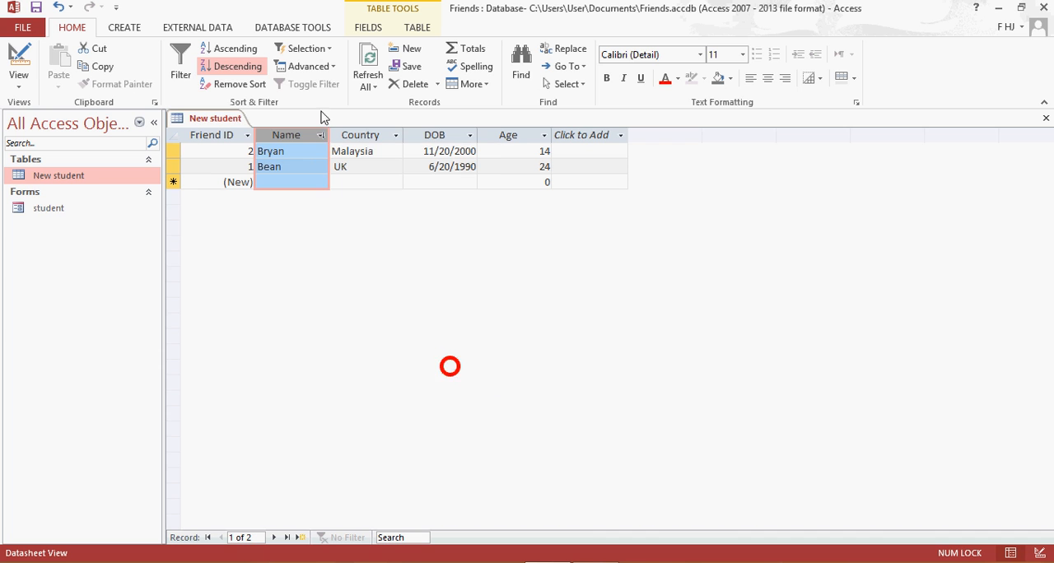
{"action": "left_click", "coordinate": [239, 85]}
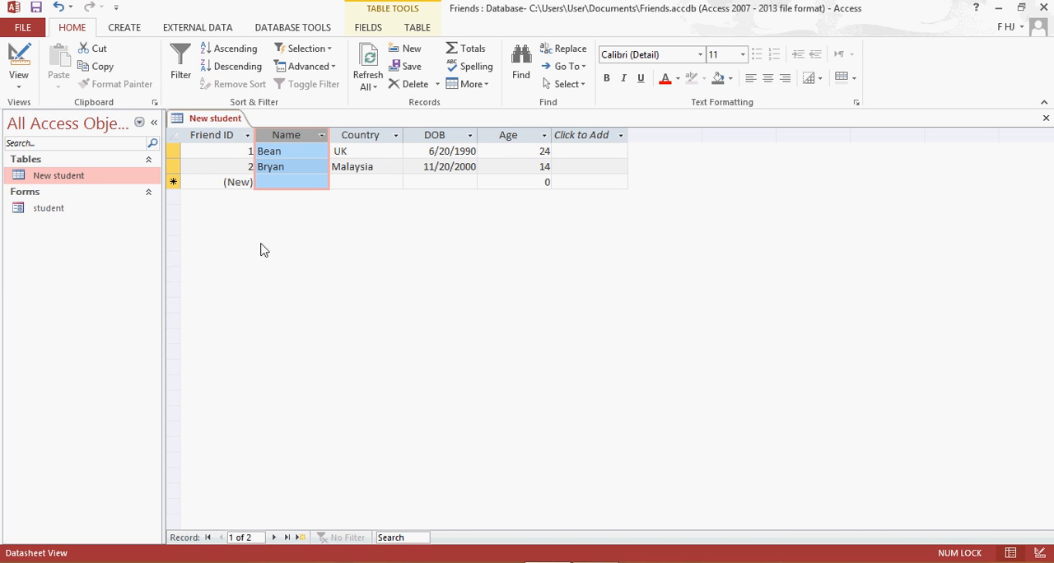
Save the New student table and start a new query with the Simple Query Wizard.
{"action": "left_click", "coordinate": [123, 27]}
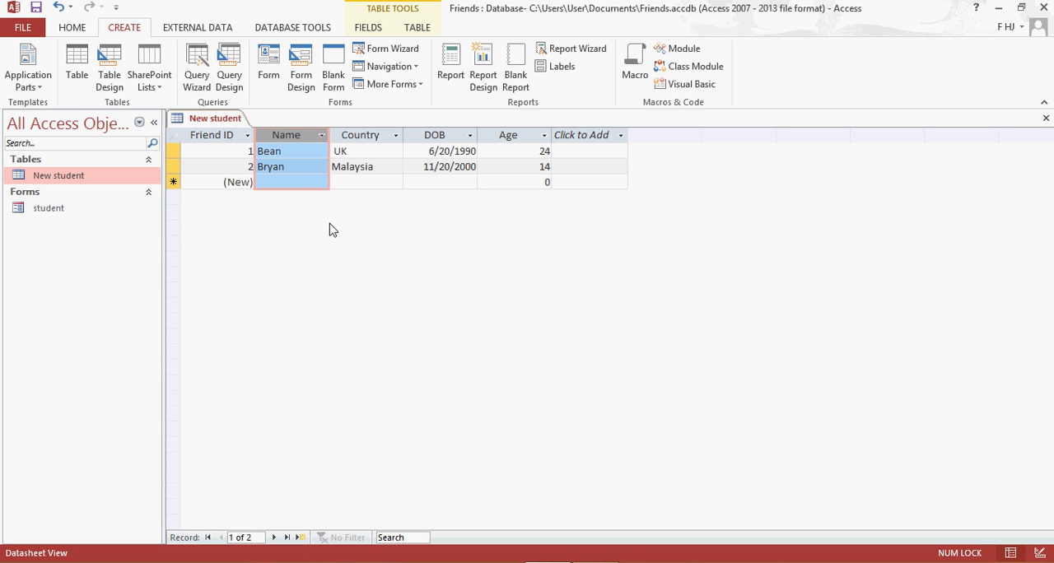
{"action": "left_click", "coordinate": [298, 220]}
{"action": "left_click", "coordinate": [198, 59]}
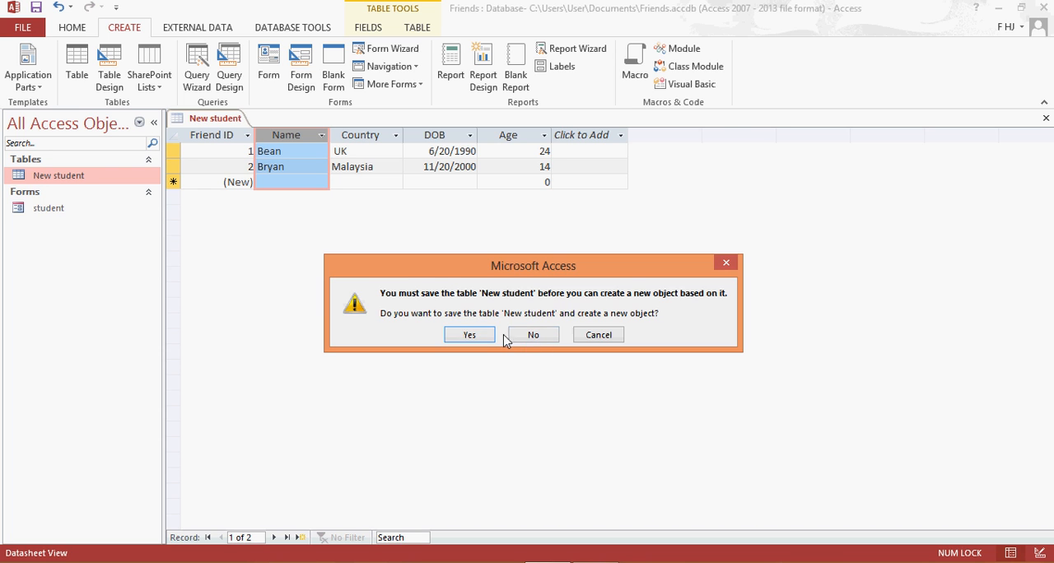
{"action": "left_click", "coordinate": [476, 335]}
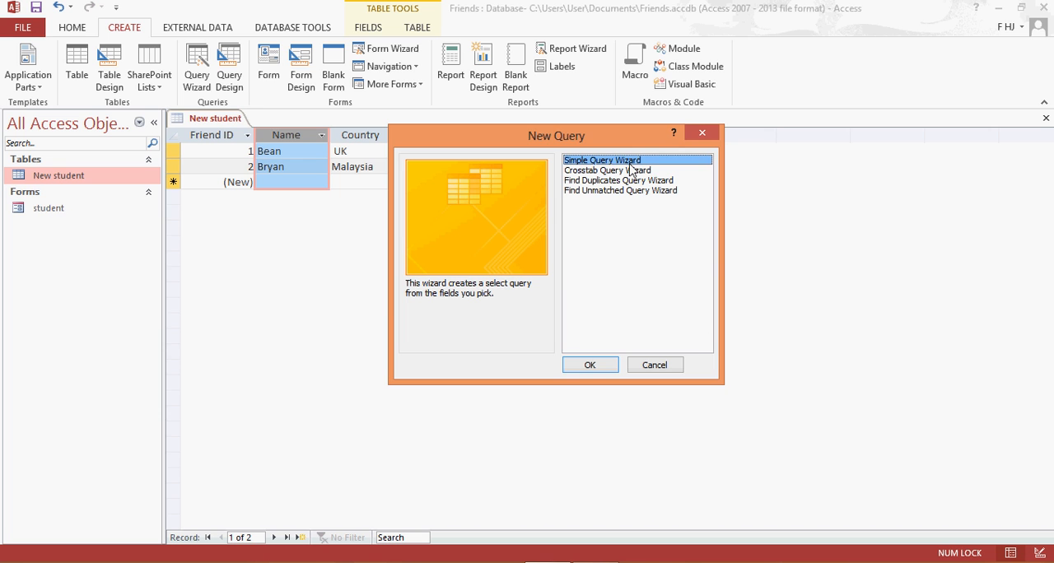
{"action": "left_click", "coordinate": [576, 367]}
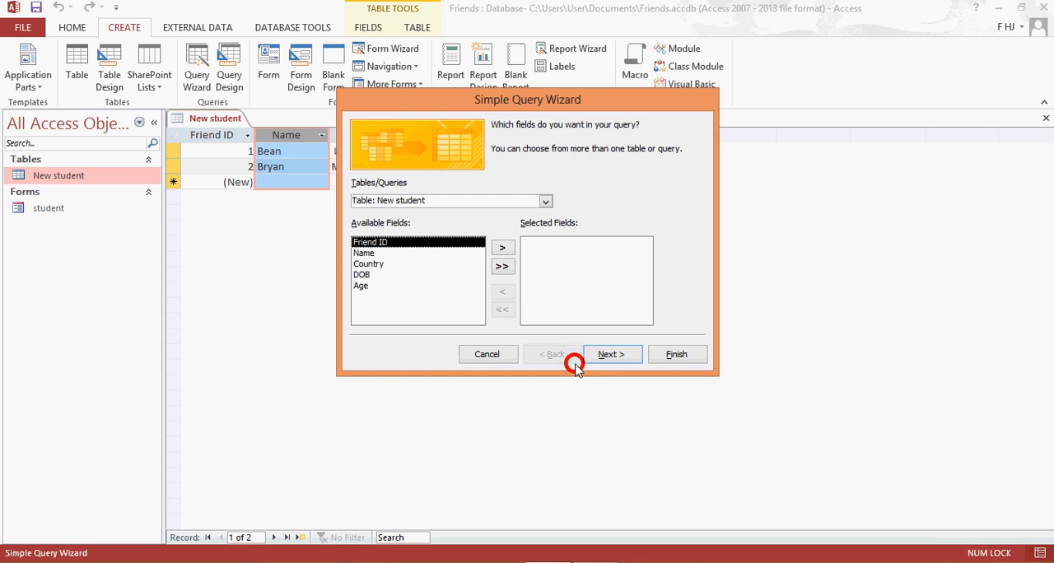
Add all fields of the New student table to the query and keep it as a detail query.
{"action": "left_click", "coordinate": [545, 203]}
{"action": "left_click", "coordinate": [527, 212]}
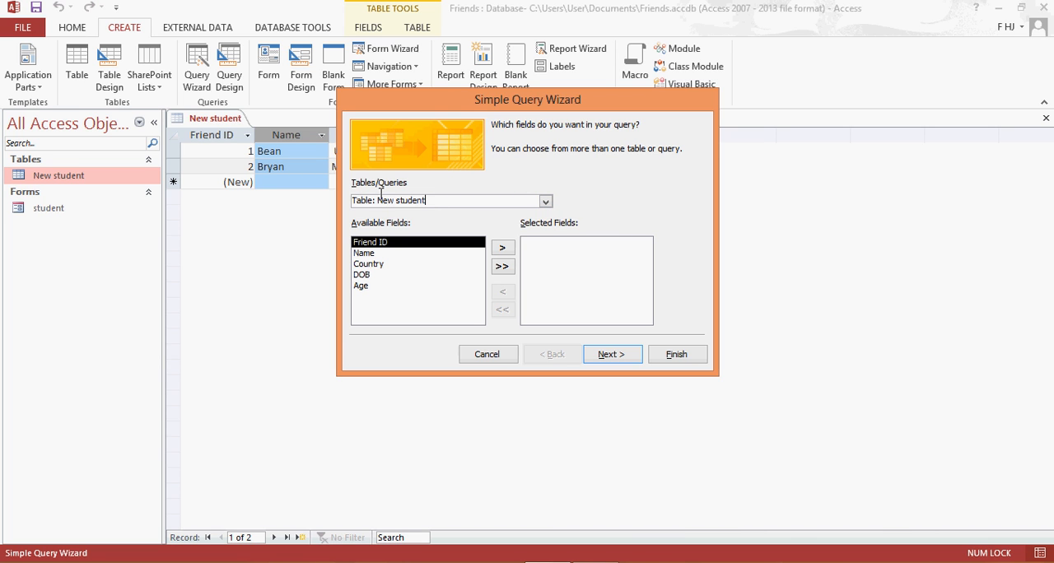
{"action": "left_click", "coordinate": [504, 266]}
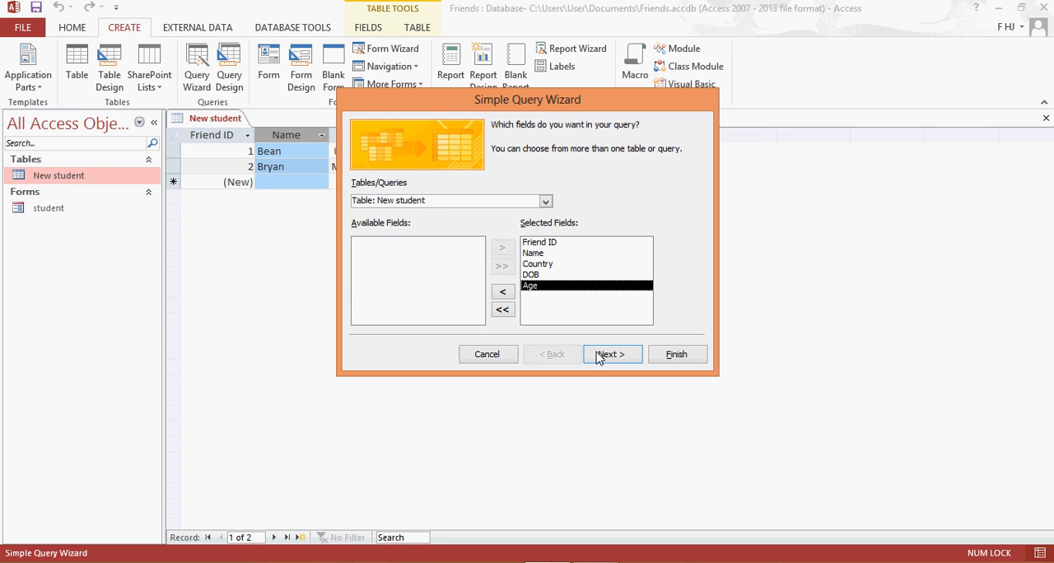
{"action": "left_click", "coordinate": [625, 359]}
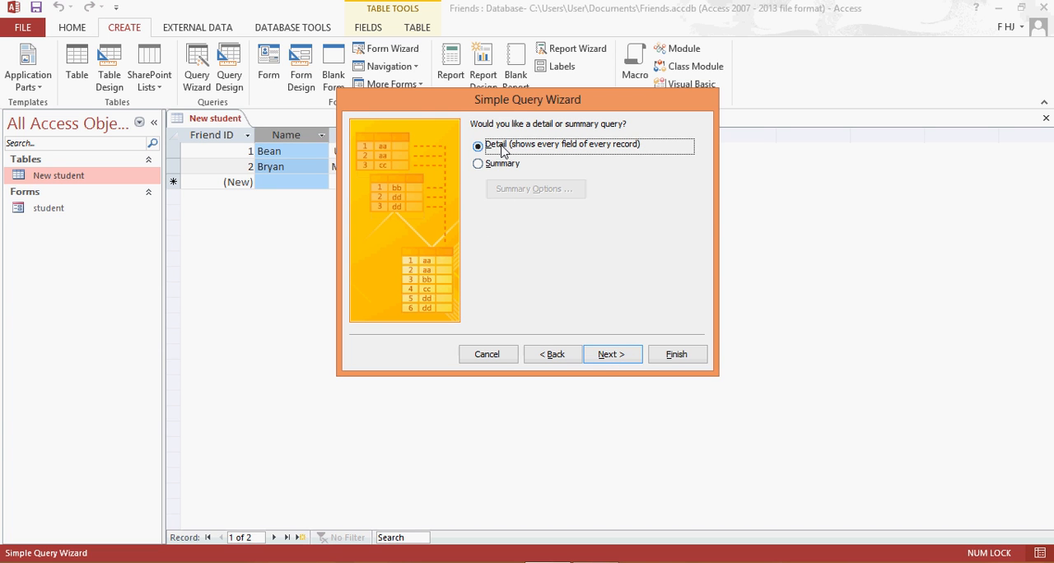
{"action": "left_click", "coordinate": [598, 359]}
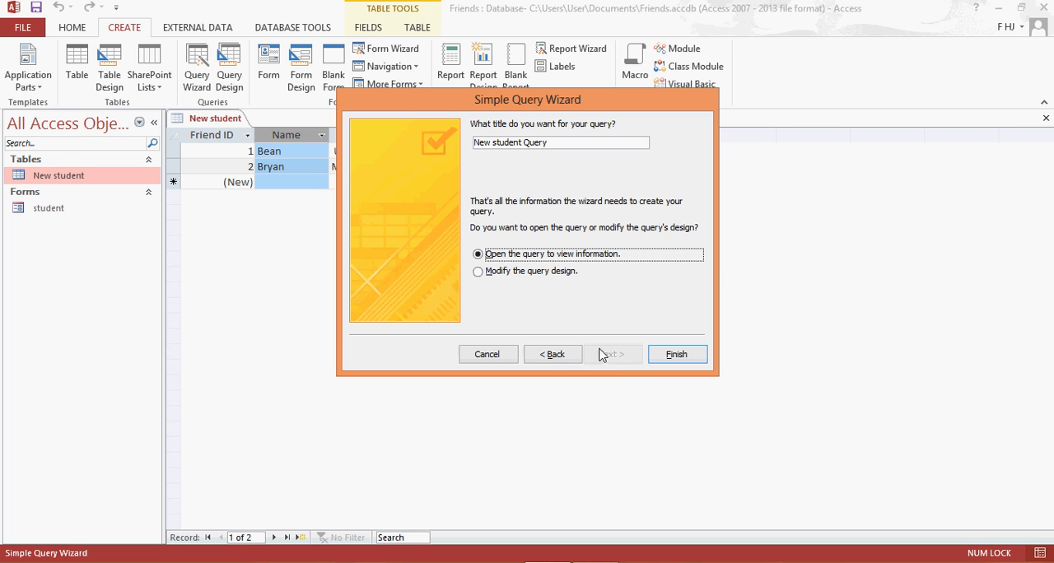
Title the query "Query for Malaysia student" and finish the wizard with the option to modify the query design.
{"action": "left_click_drag", "start_coordinate": [559, 141], "coordinate": [457, 141]}
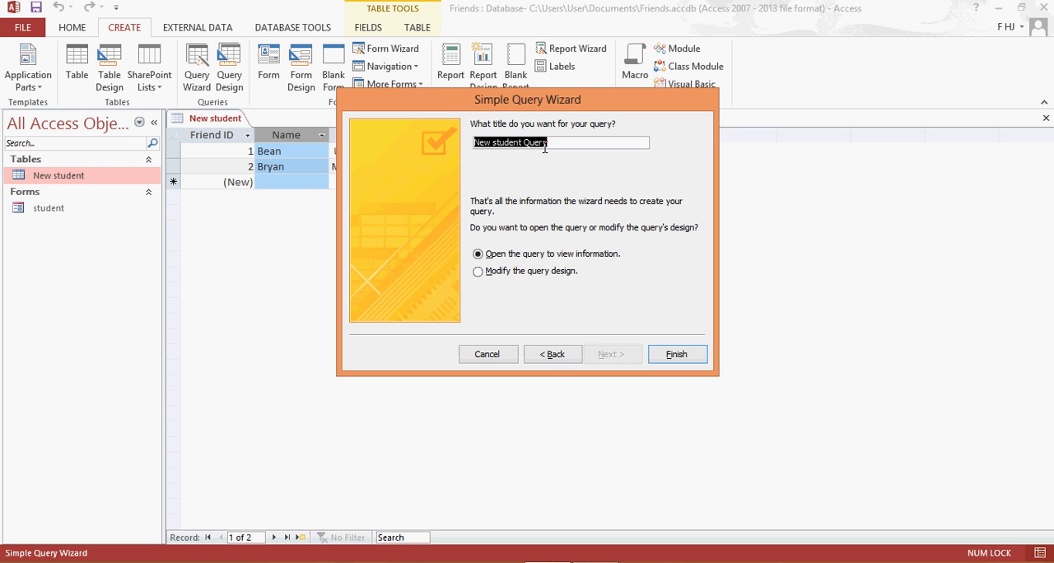
{"action": "left_click_drag", "start_coordinate": [524, 145], "coordinate": [445, 163]}
{"action": "key", "text": "BackSpace"}
{"action": "type", "text": "f"}
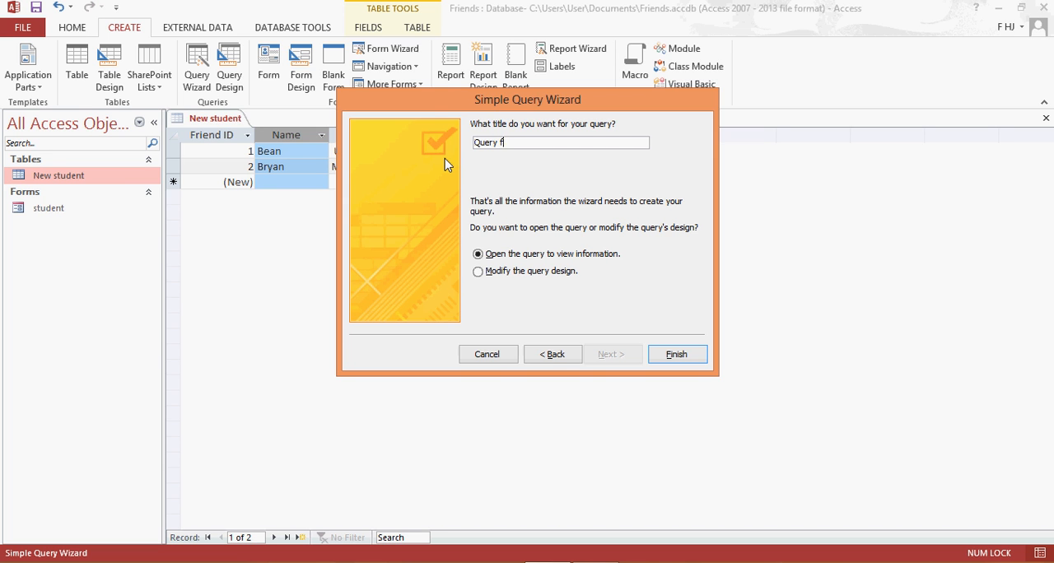
{"action": "type", "text": "or Malaysia student"}
{"action": "left_click", "coordinate": [480, 272]}
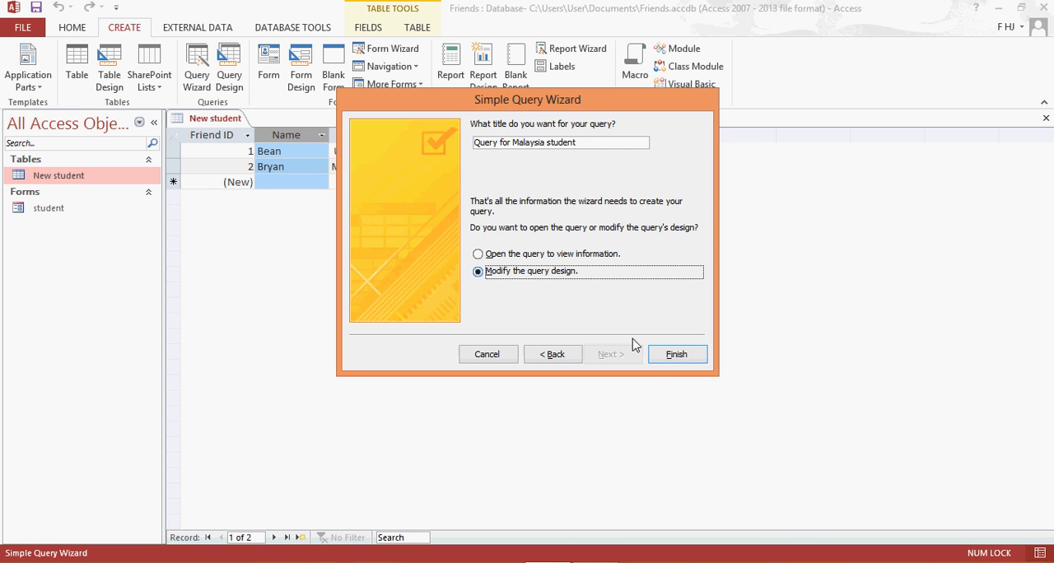
{"action": "left_click", "coordinate": [651, 357]}
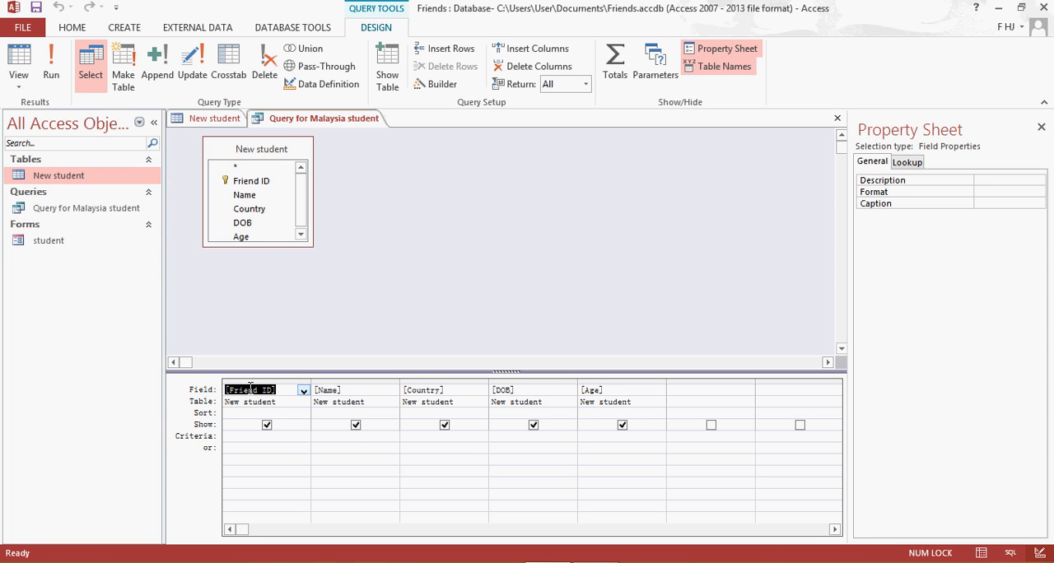
{"action": "left_click", "coordinate": [326, 391]}
{"action": "left_click", "coordinate": [447, 393]}
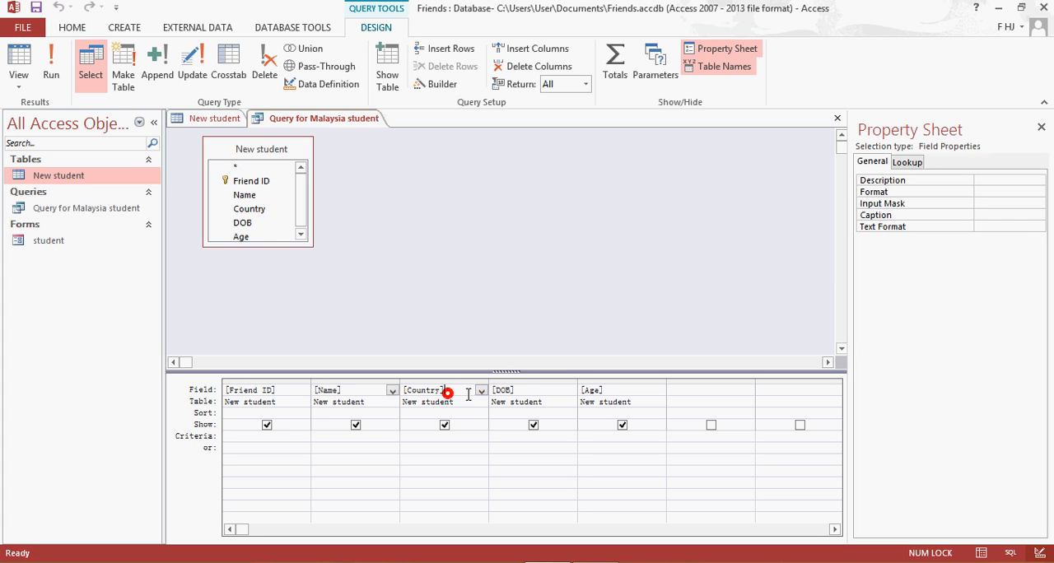
{"action": "left_click", "coordinate": [501, 390]}
{"action": "left_click", "coordinate": [598, 391]}
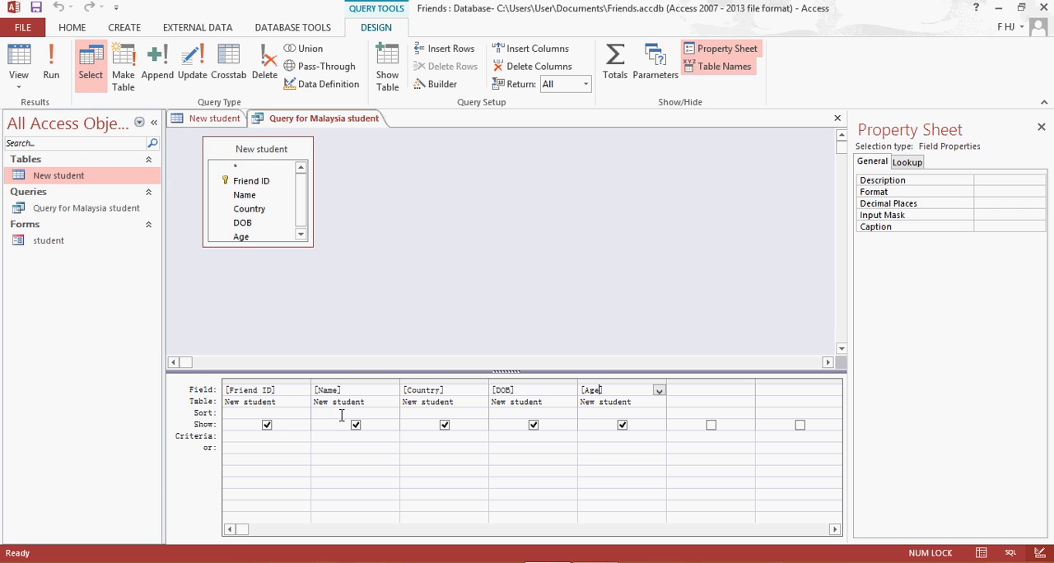
{"action": "left_click", "coordinate": [276, 437]}
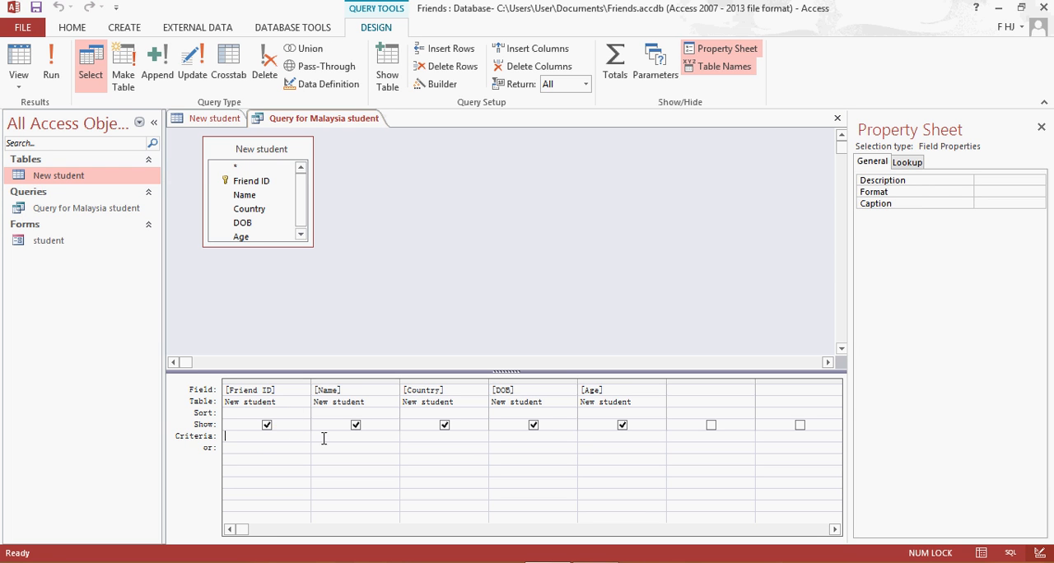
Set the criteria for the query's Country field to "Malaysia".
{"action": "left_click", "coordinate": [418, 431]}
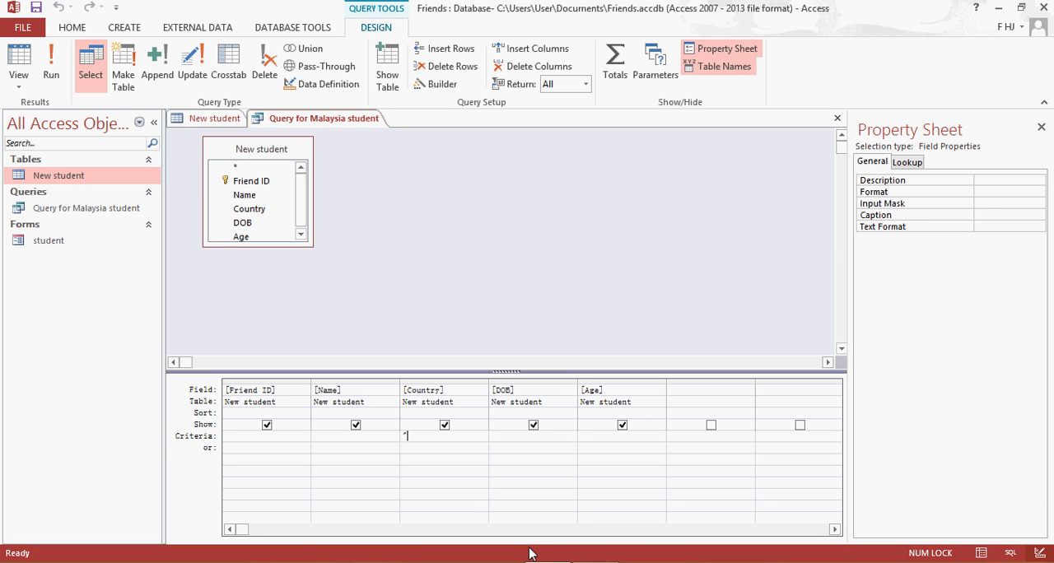
{"action": "type", "text": "alaysia"}
{"action": "left_click", "coordinate": [443, 435]}
{"action": "left_click", "coordinate": [603, 436]}
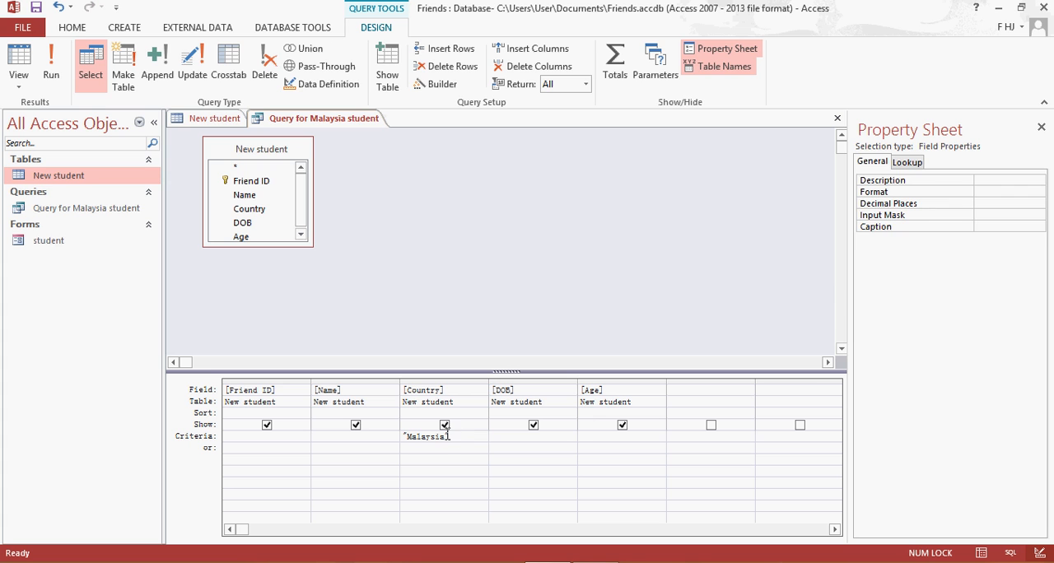
{"action": "left_click", "coordinate": [443, 436]}
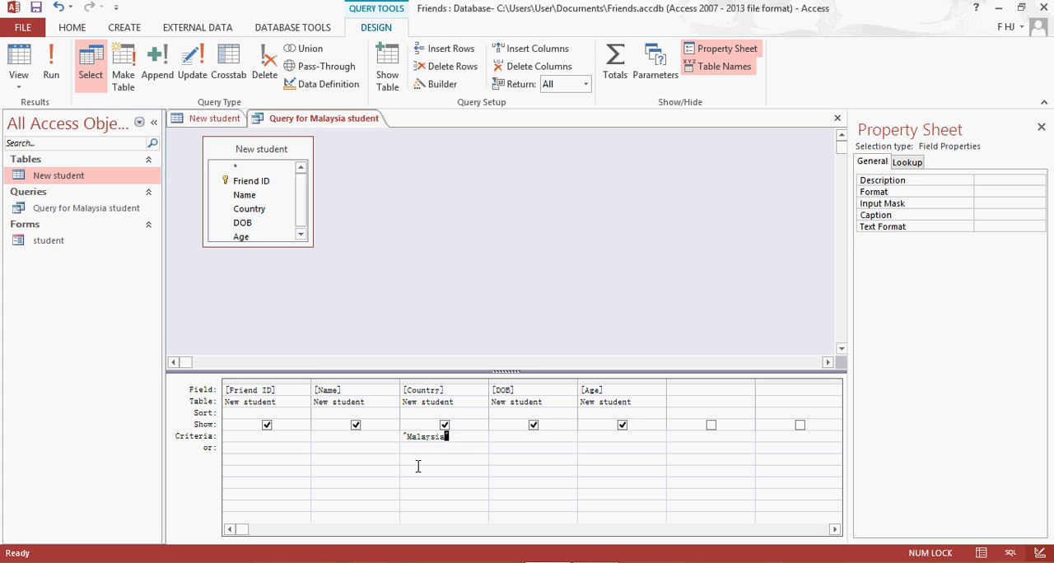
{"action": "left_click", "coordinate": [409, 449]}
View the results of Query for Malaysia student, return to its design view and check the Country criteria.
{"action": "double_click", "coordinate": [120, 209]}
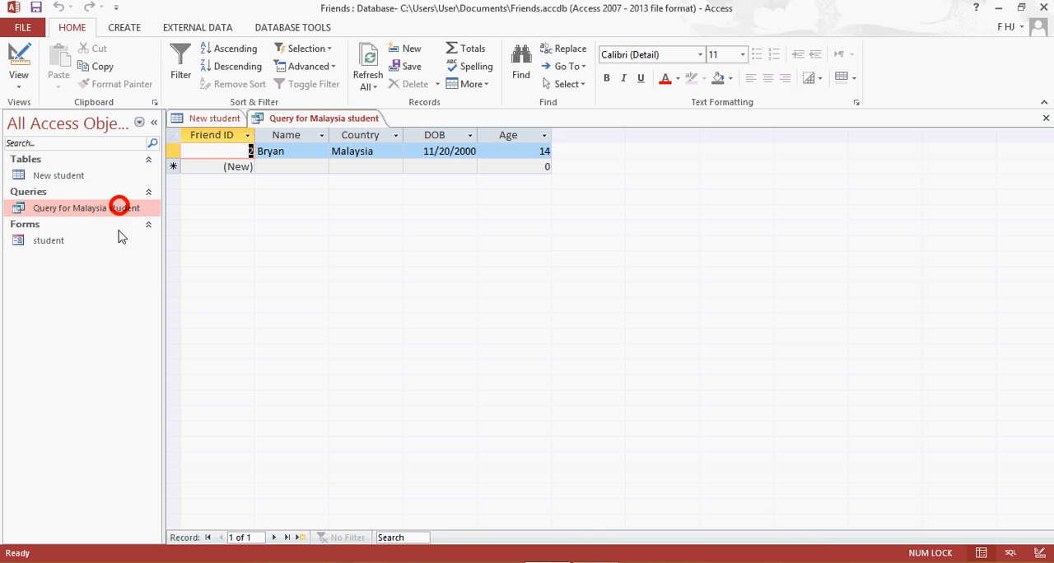
{"action": "right_click", "coordinate": [350, 123]}
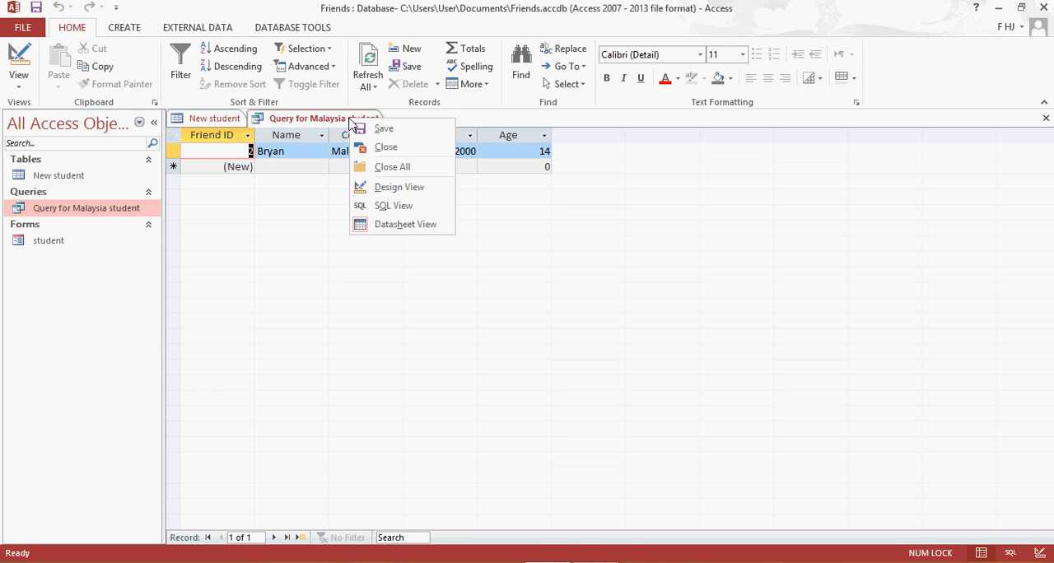
{"action": "left_click", "coordinate": [363, 189]}
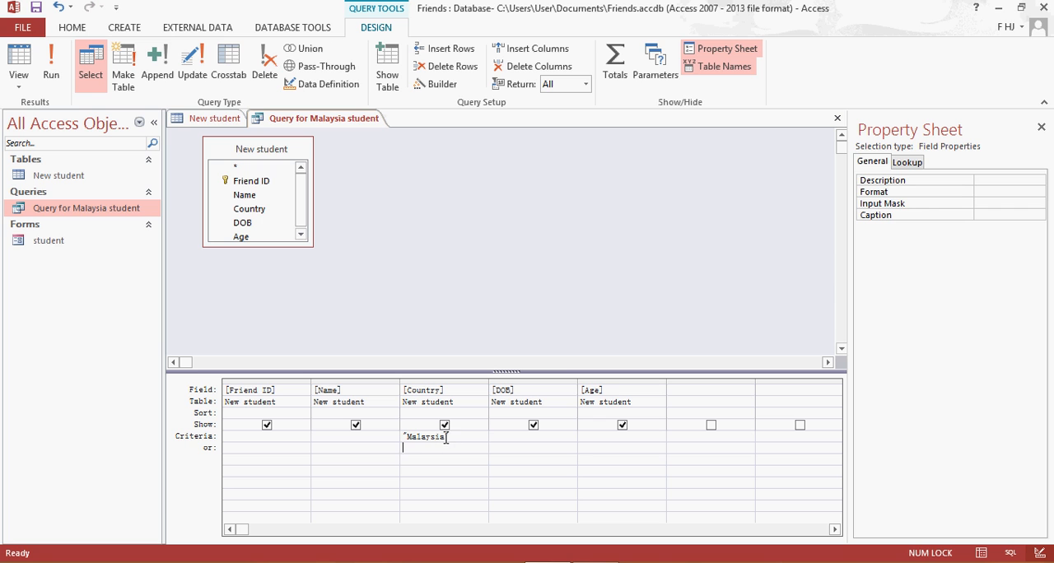
{"action": "left_click_drag", "start_coordinate": [444, 436], "coordinate": [409, 443]}
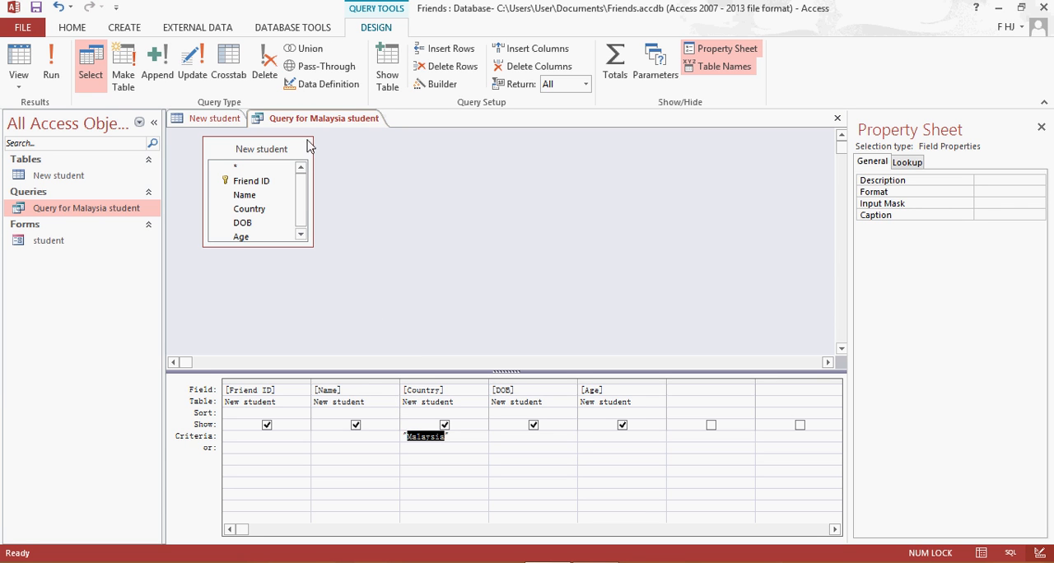
{"action": "left_click", "coordinate": [365, 159]}
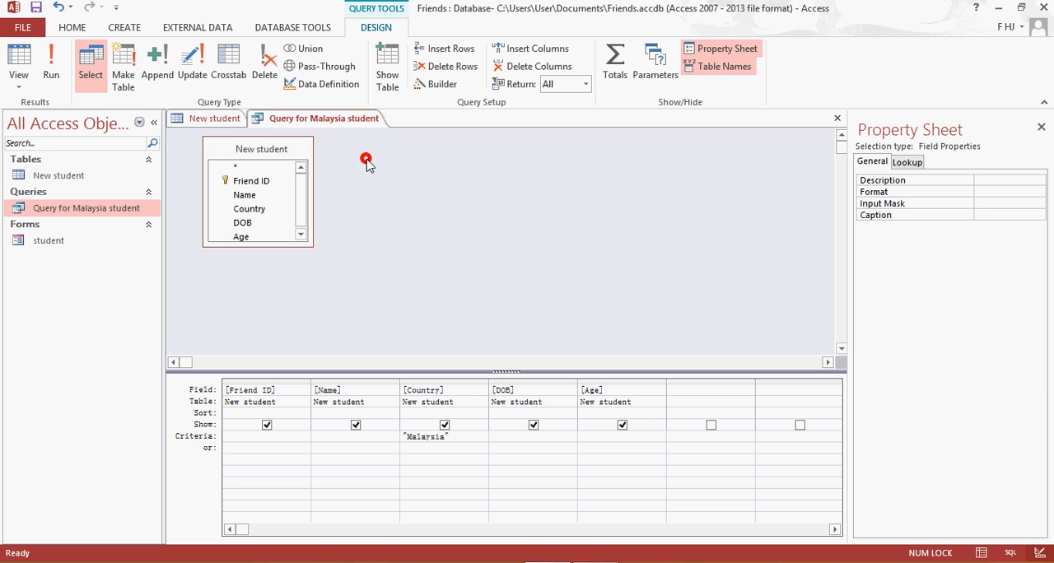
Close Query for Malaysia student and save the changes to its design.
{"action": "right_click", "coordinate": [332, 119]}
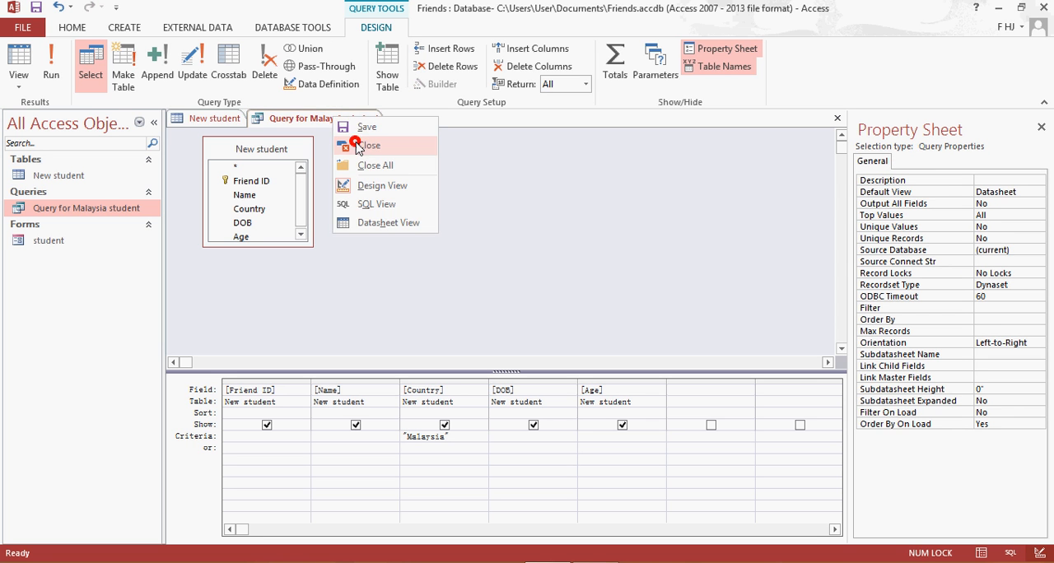
{"action": "left_click", "coordinate": [356, 145]}
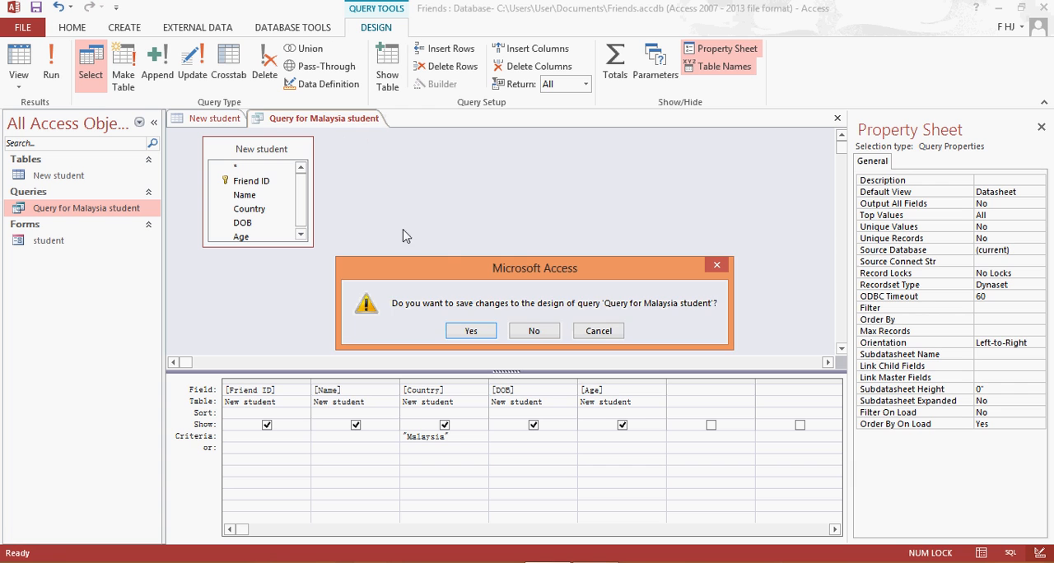
{"action": "left_click", "coordinate": [467, 331]}
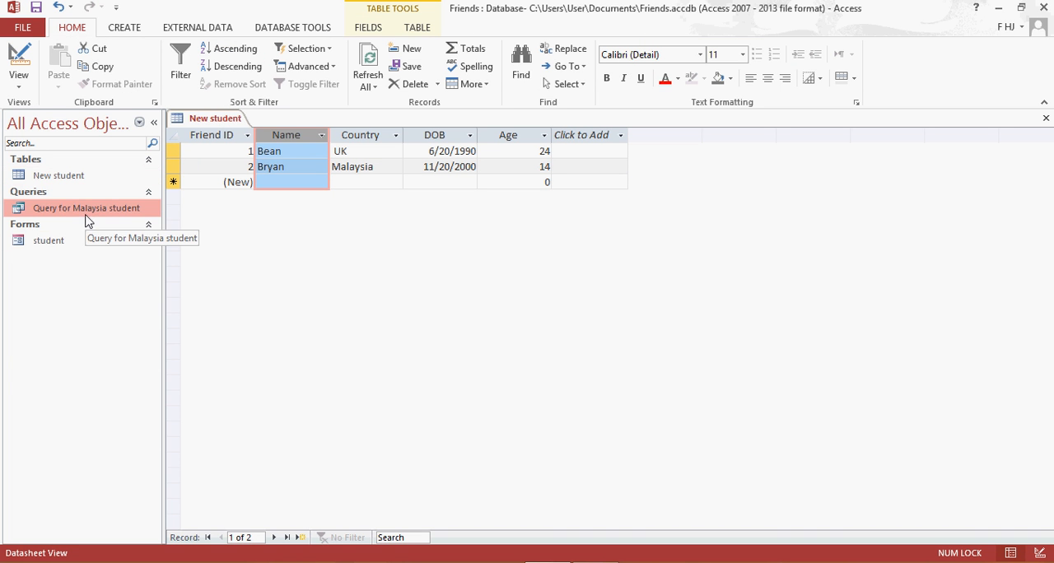
Create another simple query with all fields of the New student table, keeping it as a detail query.
{"action": "left_click", "coordinate": [134, 28]}
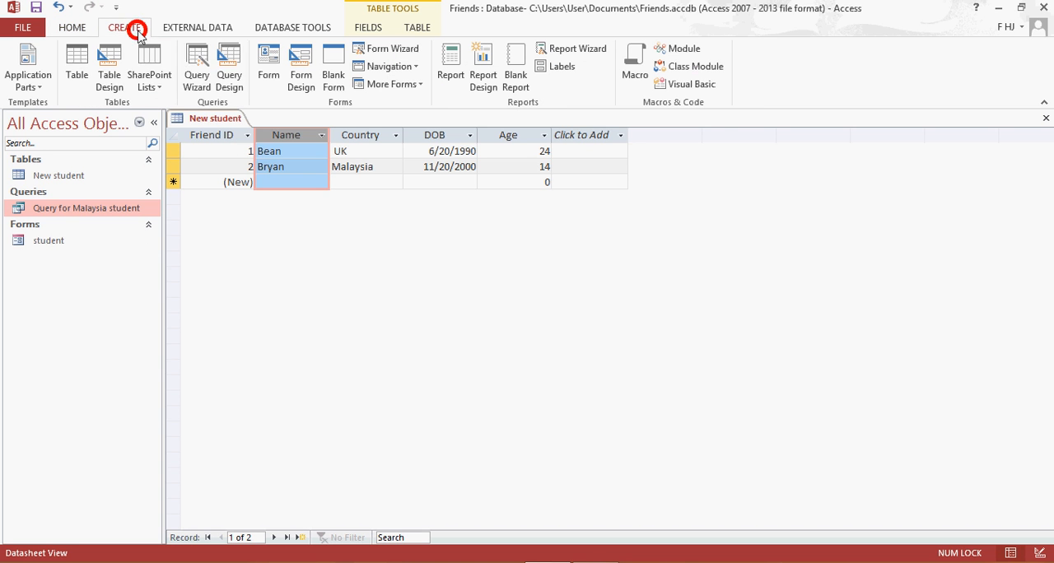
{"action": "left_click", "coordinate": [199, 77]}
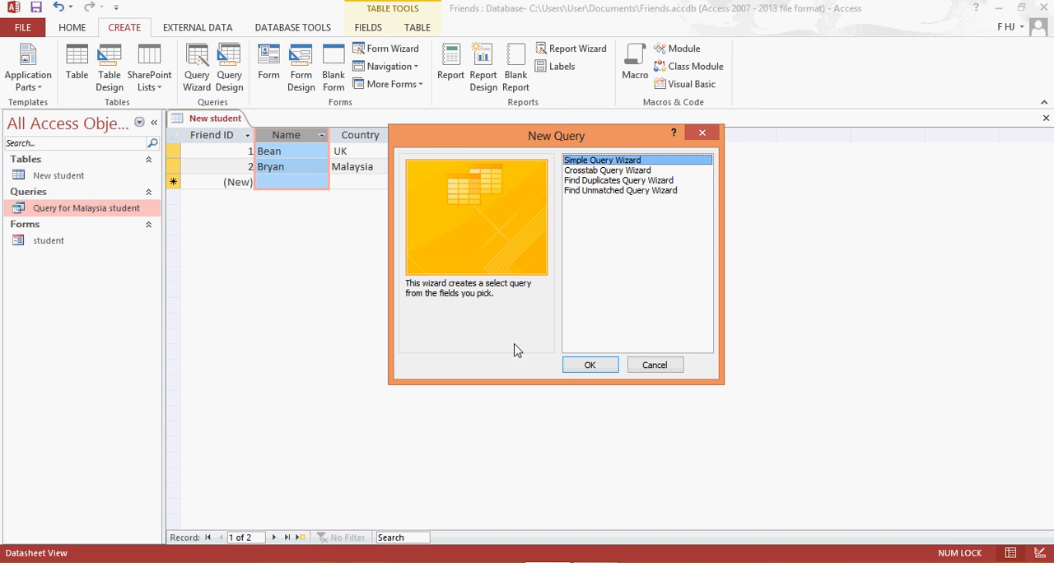
{"action": "left_click", "coordinate": [583, 364]}
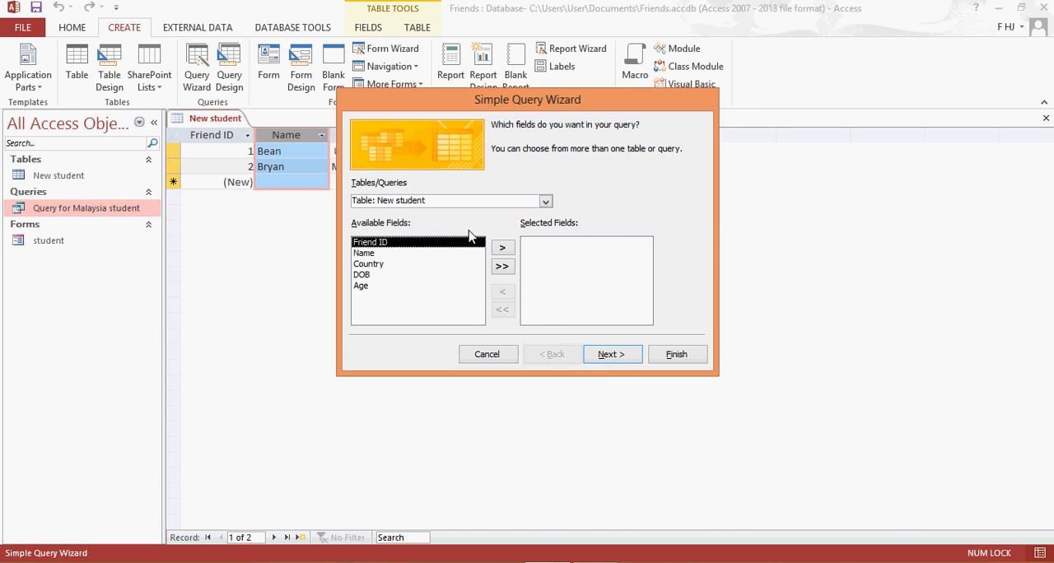
{"action": "left_click", "coordinate": [502, 266]}
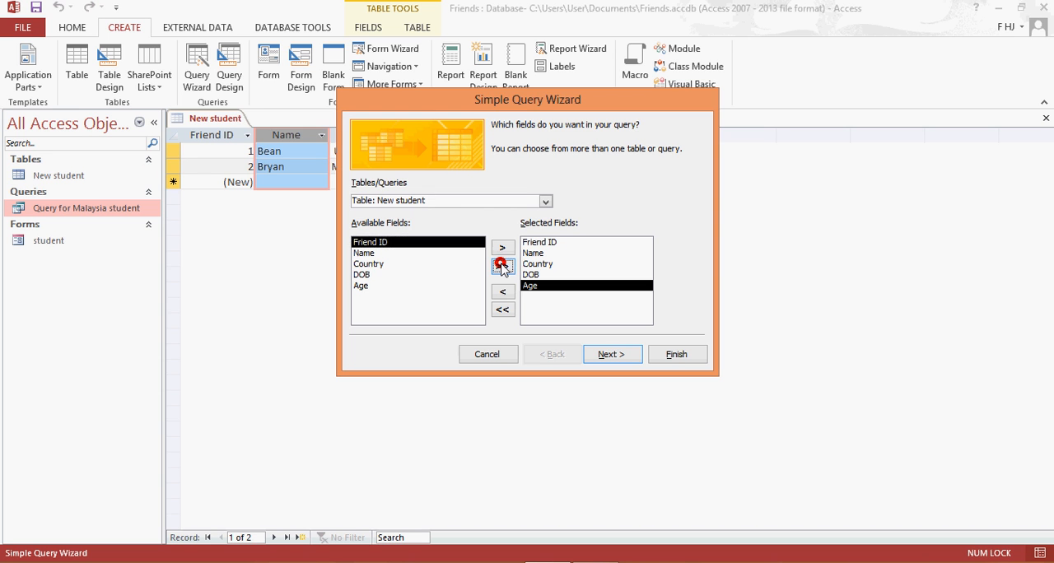
{"action": "left_click", "coordinate": [611, 354]}
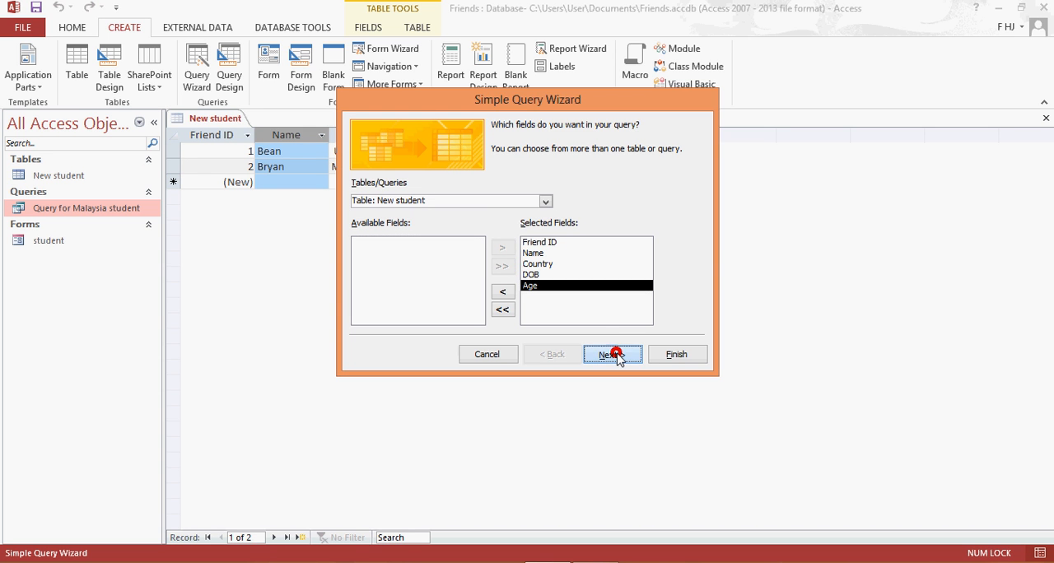
{"action": "left_click", "coordinate": [616, 353]}
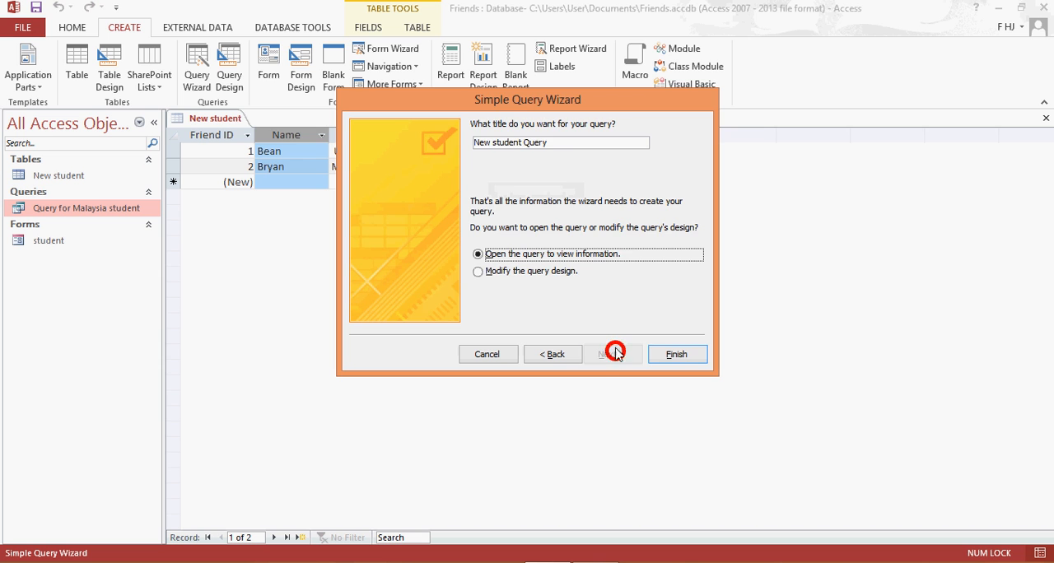
Title the query "Query for students >16 years old" and finish the wizard with the option to modify the query design.
{"action": "left_click", "coordinate": [557, 142]}
{"action": "left_click_drag", "start_coordinate": [556, 141], "coordinate": [445, 145]}
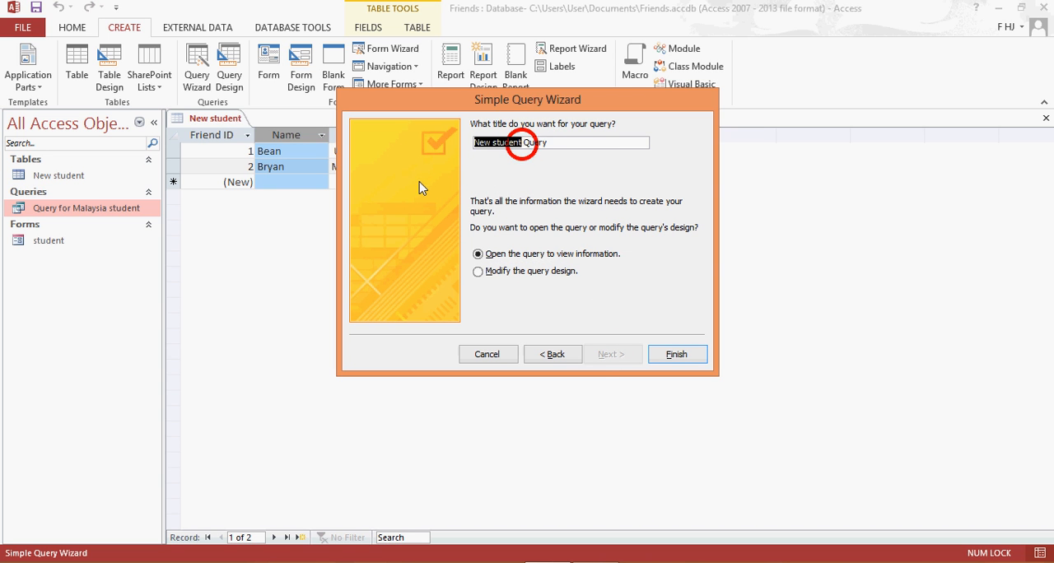
{"action": "key", "text": "BackSpace"}
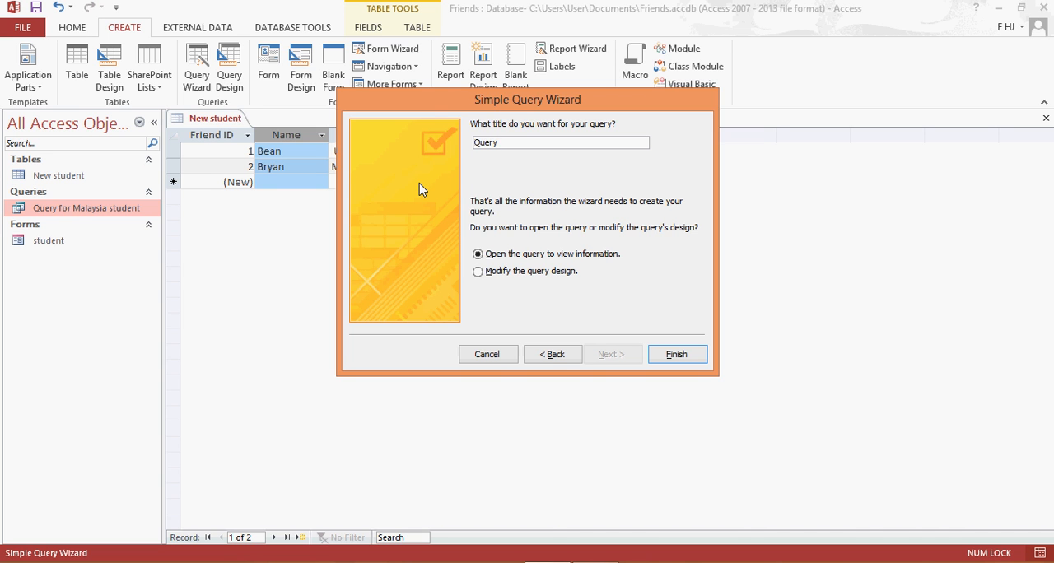
{"action": "type", "text": "studen"}
{"action": "type", "text": "ear"}
{"action": "key", "text": "BackSpace"}
{"action": "key", "text": "BackSpace"}
{"action": "key", "text": "BackSpace"}
{"action": "type", "text": "yea"}
{"action": "left_click", "coordinate": [500, 272]}
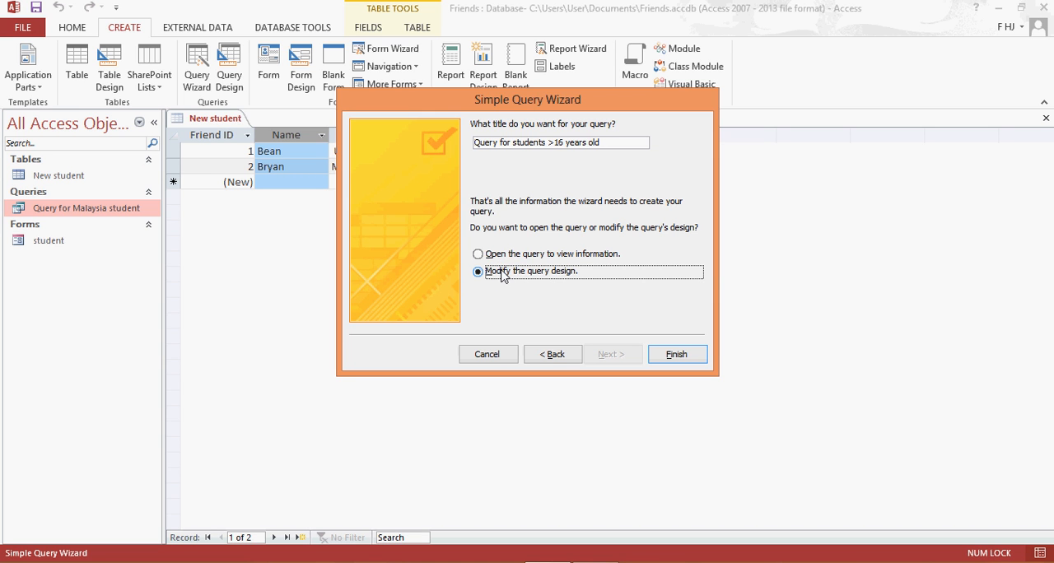
{"action": "left_click", "coordinate": [675, 354]}
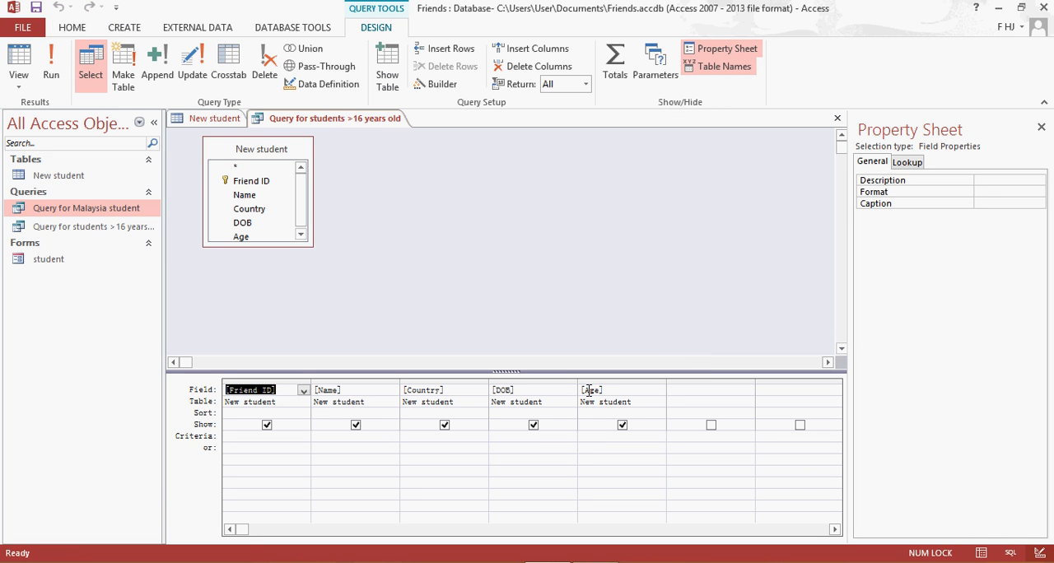
Set the criteria for the query's Age field to >16 and view the query results.
{"action": "left_click", "coordinate": [599, 435]}
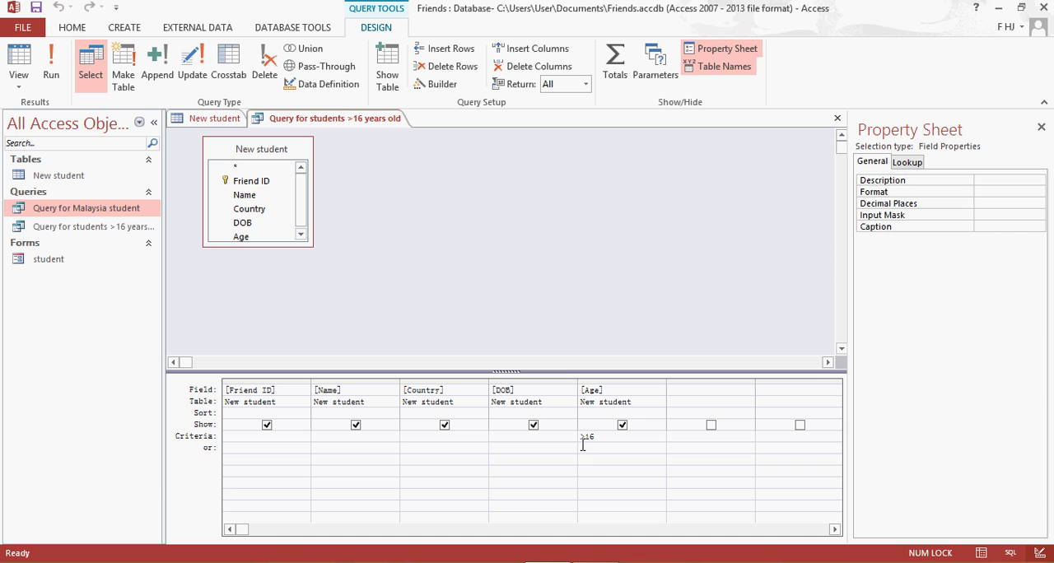
{"action": "double_click", "coordinate": [95, 231]}
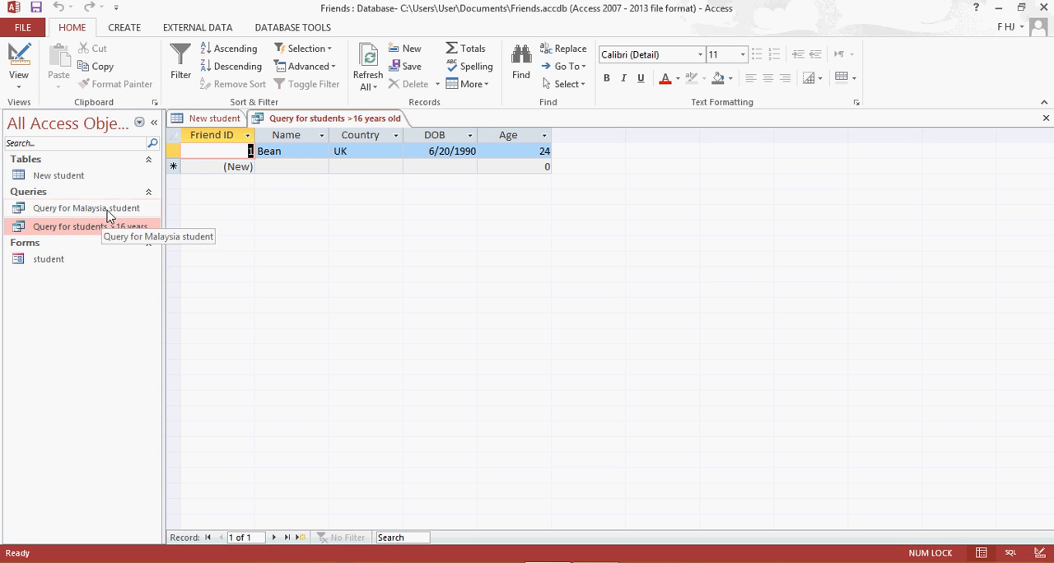
Close the query for students over 16, saving its design changes, and close the New student table.
{"action": "right_click", "coordinate": [317, 117]}
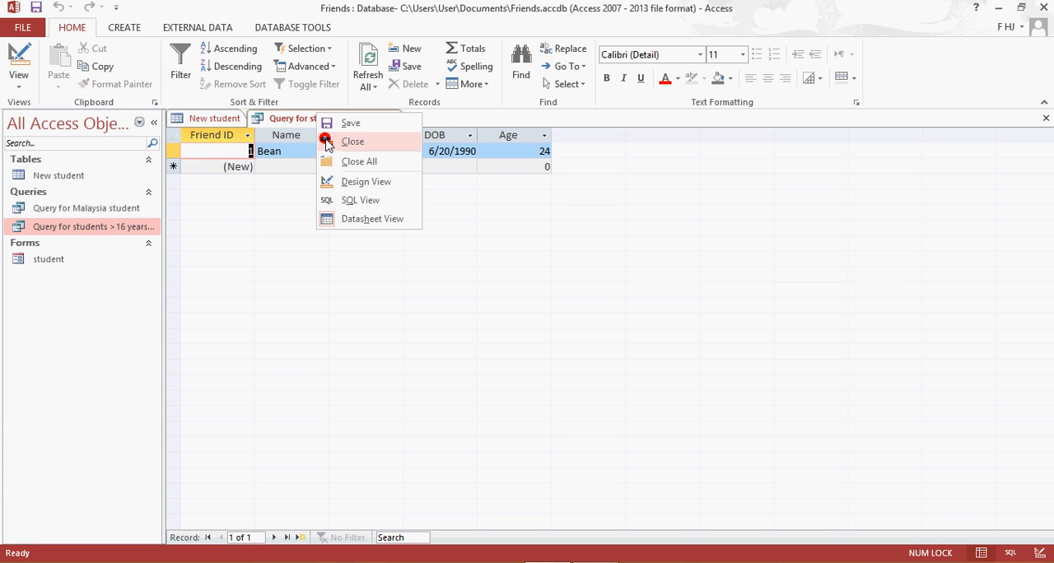
{"action": "left_click", "coordinate": [327, 143]}
{"action": "left_click", "coordinate": [487, 332]}
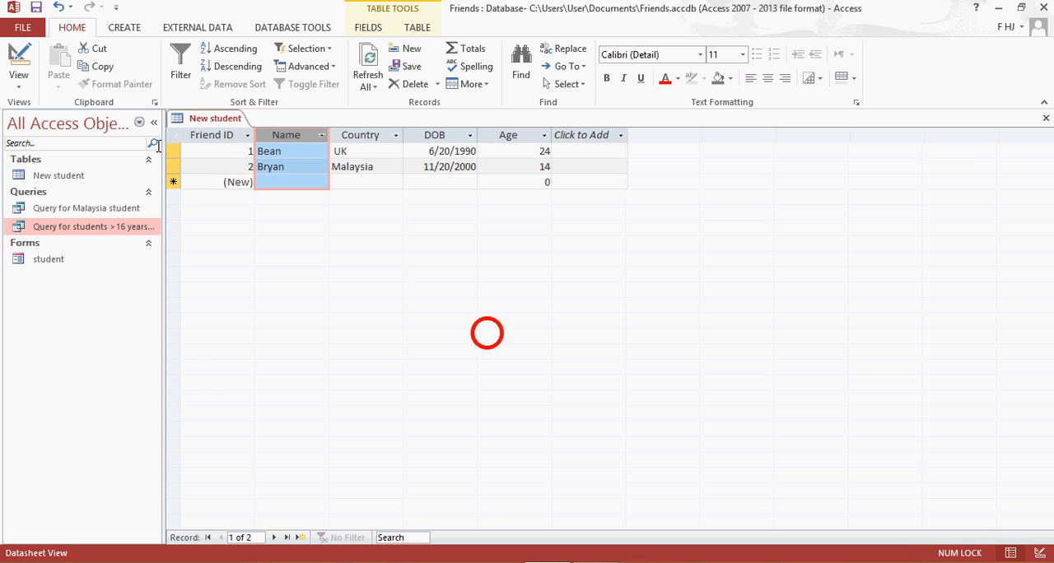
{"action": "right_click", "coordinate": [199, 122]}
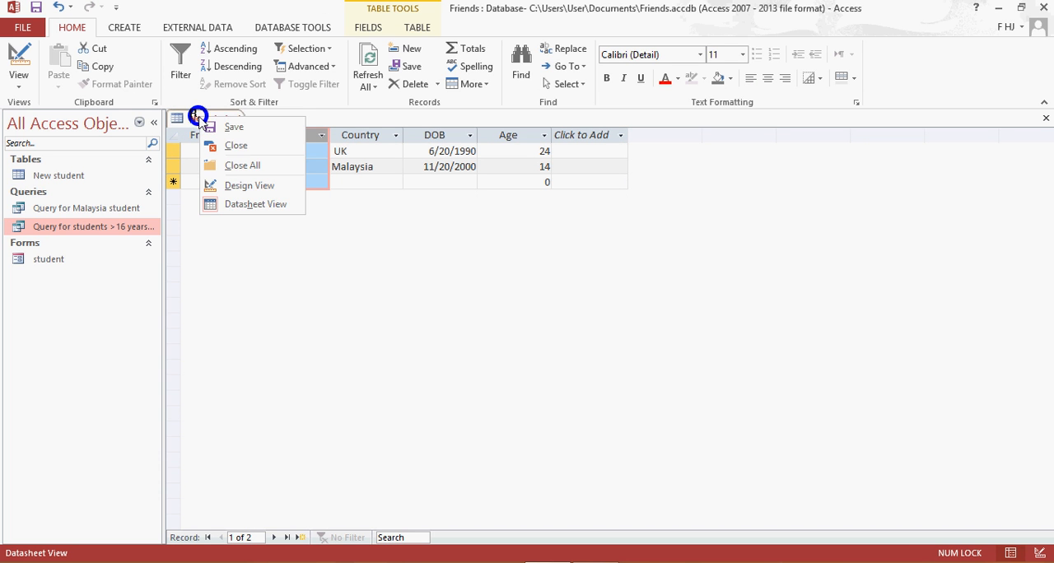
{"action": "left_click", "coordinate": [236, 146]}
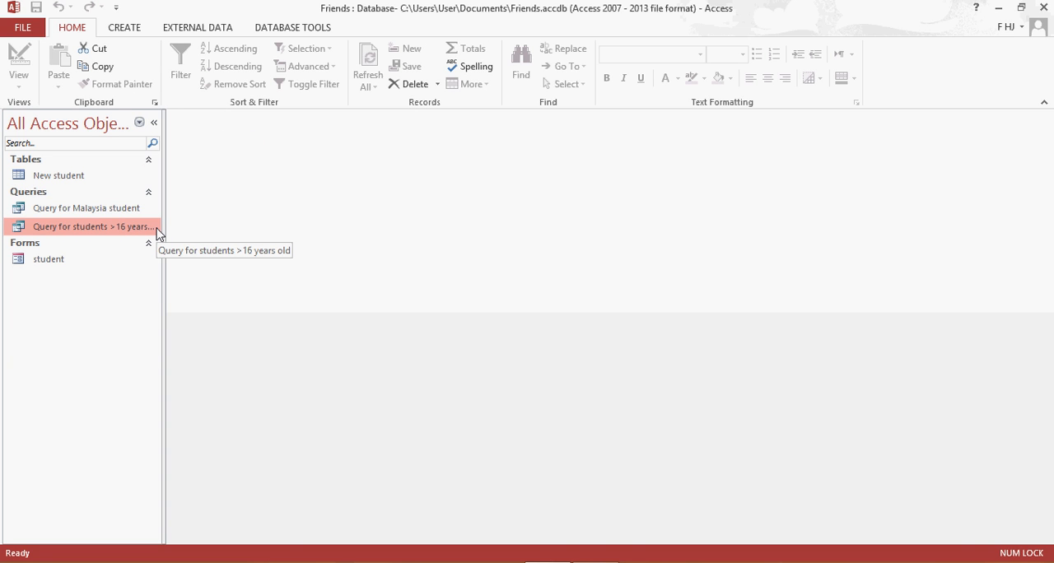
Start a wizard-based report on Query for Malaysia student with all its fields and no grouping levels.
{"action": "left_click", "coordinate": [125, 30]}
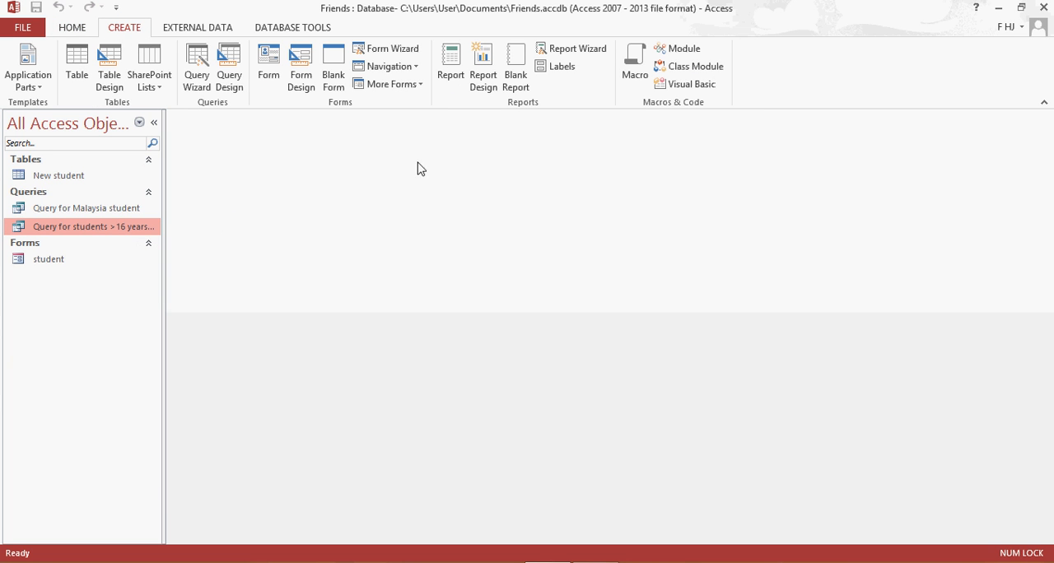
{"action": "left_click", "coordinate": [101, 212]}
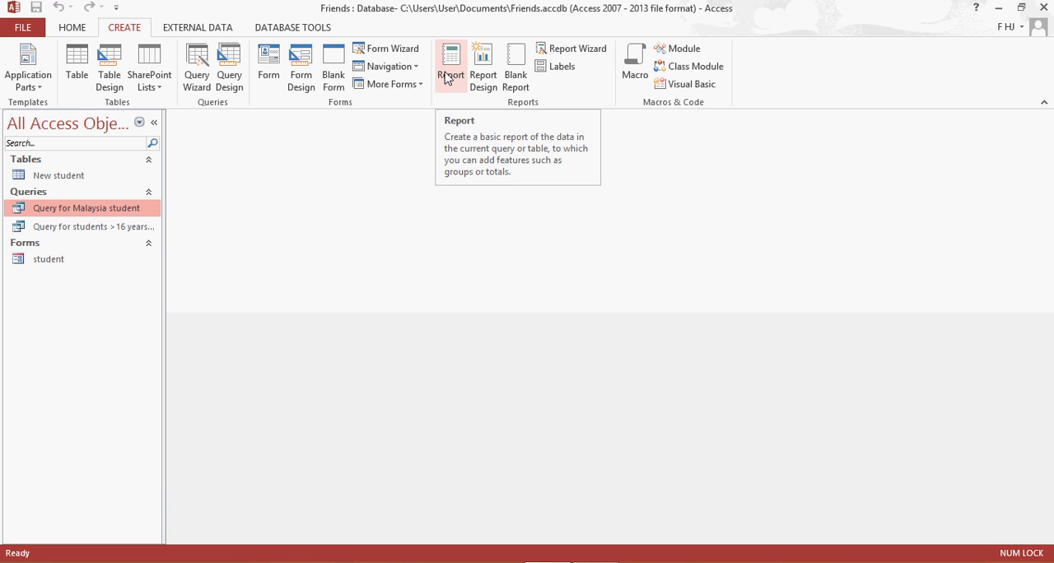
{"action": "left_click", "coordinate": [582, 51]}
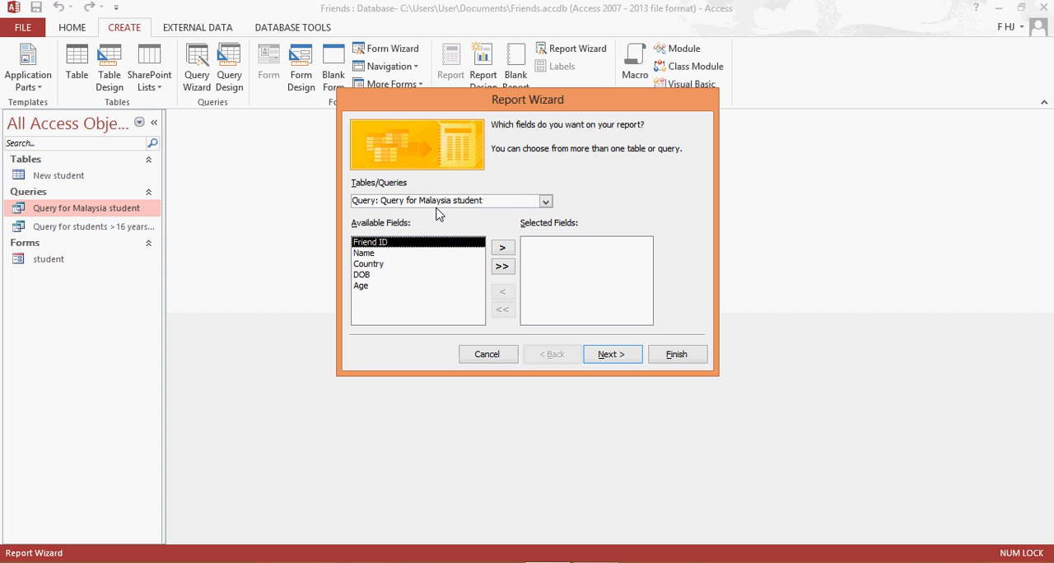
{"action": "left_click", "coordinate": [501, 266]}
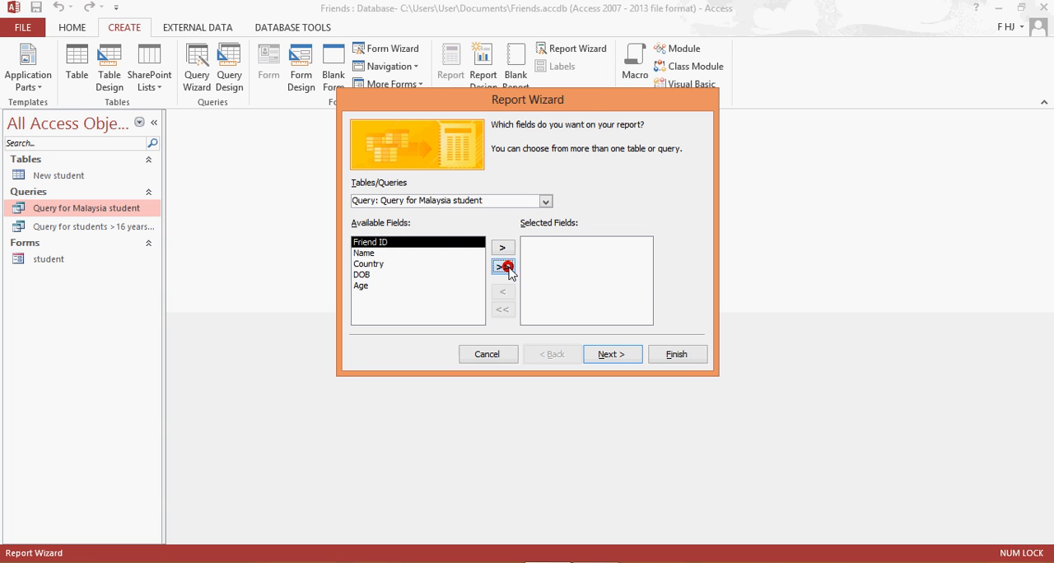
{"action": "left_click", "coordinate": [626, 356]}
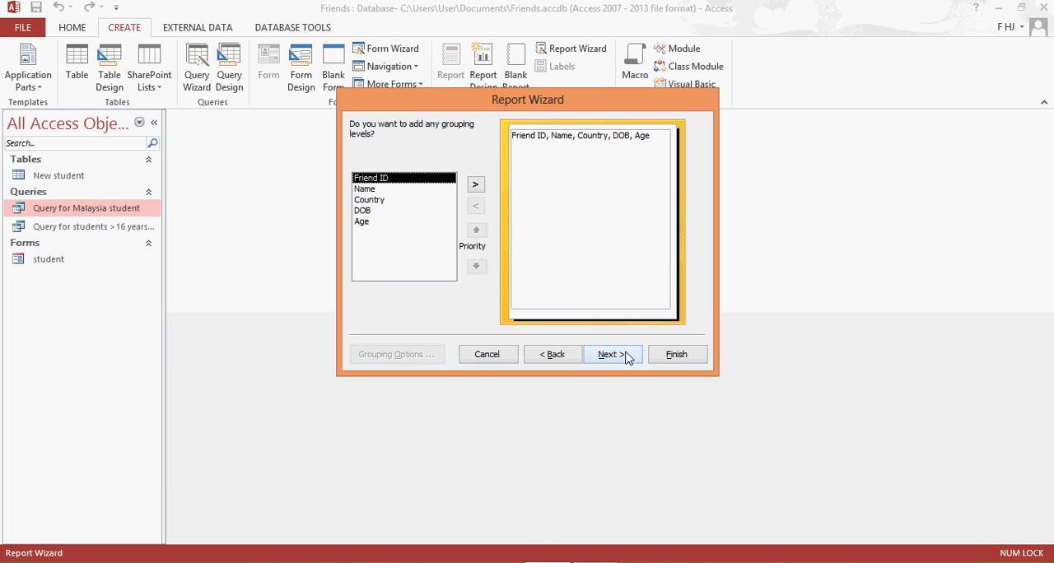
{"action": "left_click", "coordinate": [625, 356]}
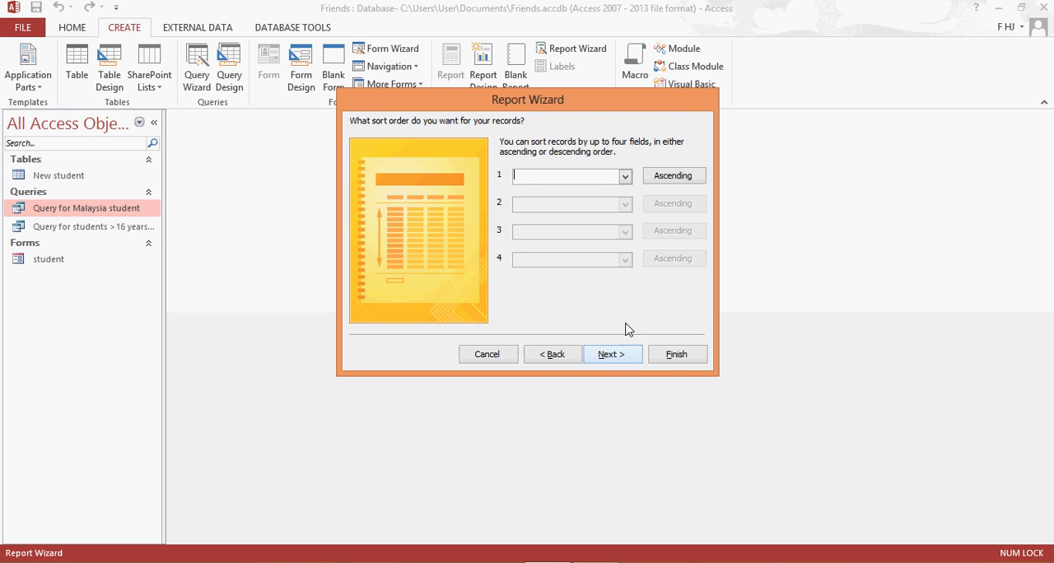
Sort the report's records by Name in ascending order.
{"action": "left_click", "coordinate": [626, 177]}
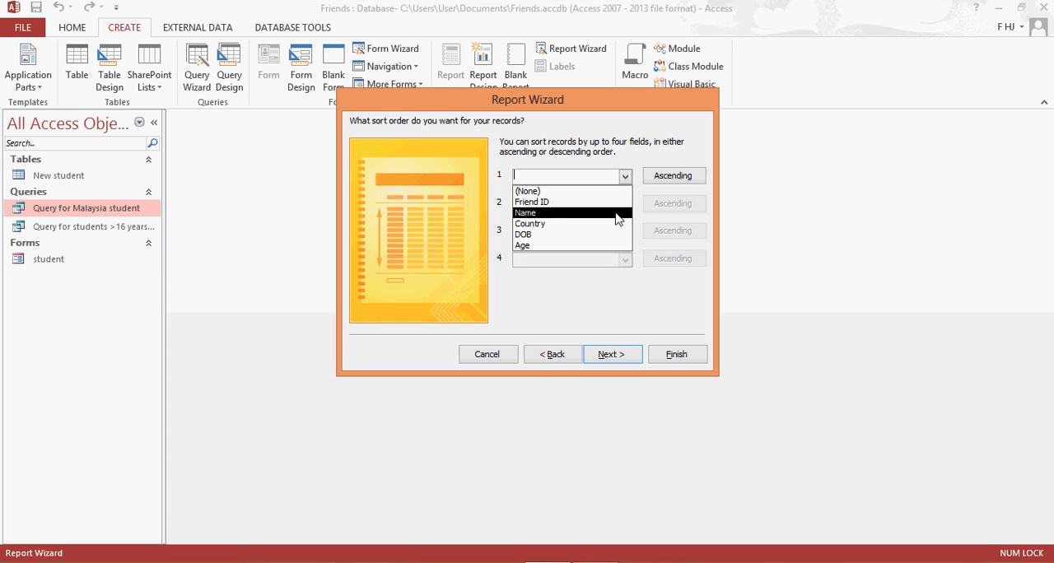
{"action": "left_click", "coordinate": [616, 213]}
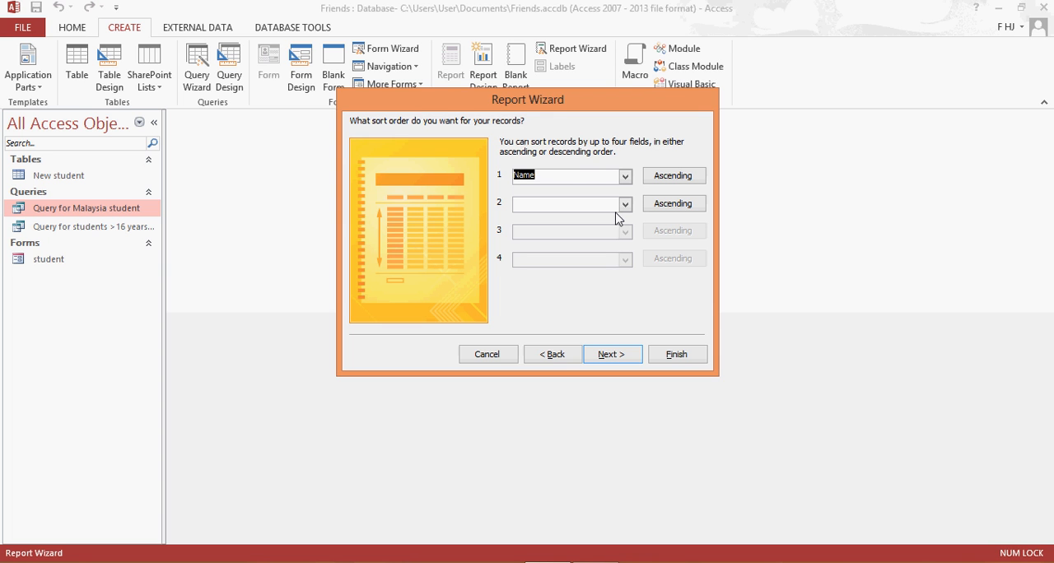
{"action": "left_click", "coordinate": [608, 354]}
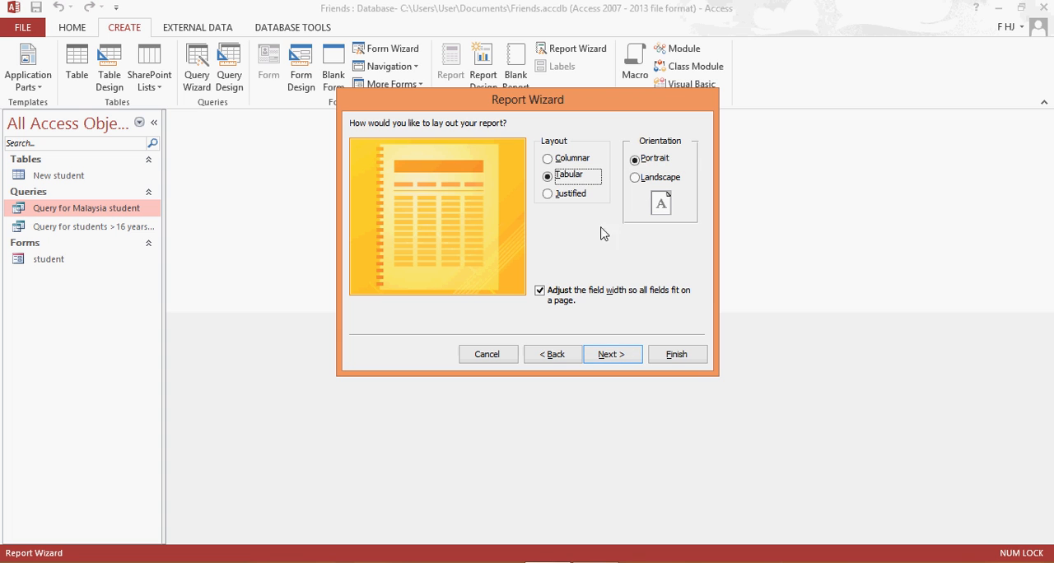
Compare the columnar and tabular layouts, then lay out the report as Columnar in Landscape orientation.
{"action": "left_click", "coordinate": [553, 159]}
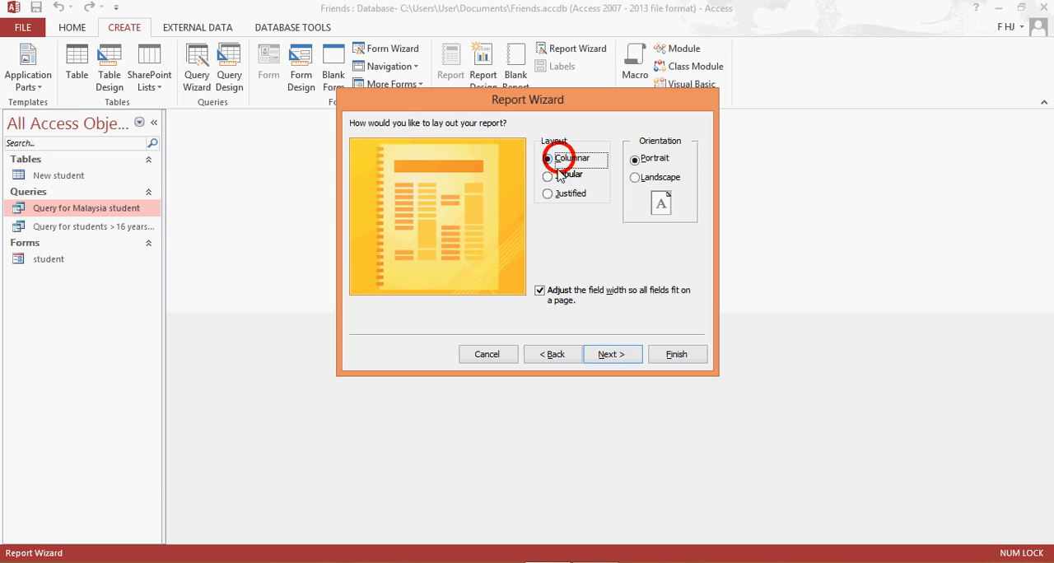
{"action": "left_click", "coordinate": [555, 176]}
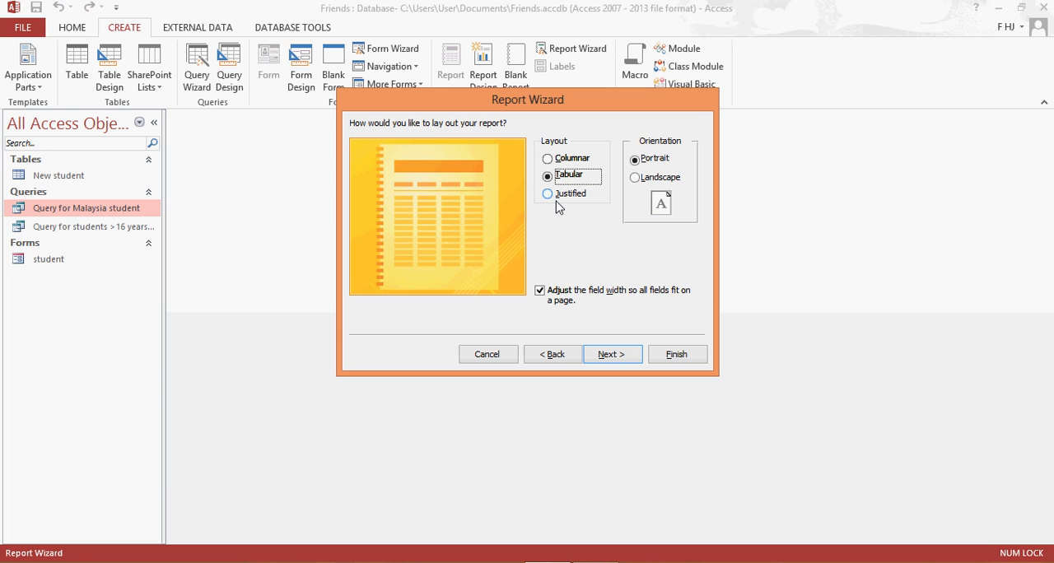
{"action": "left_click", "coordinate": [633, 178]}
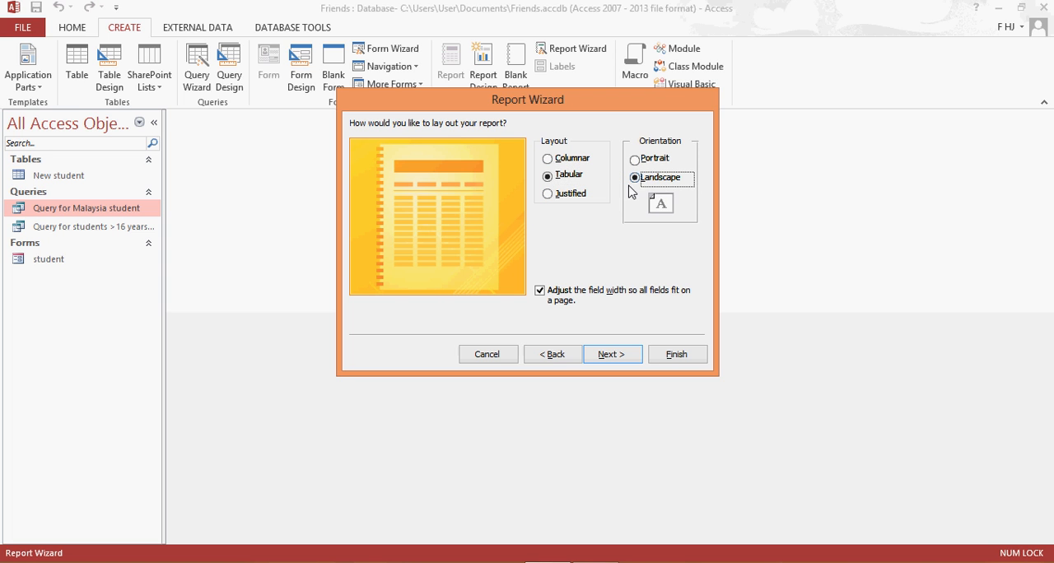
{"action": "left_click", "coordinate": [558, 162]}
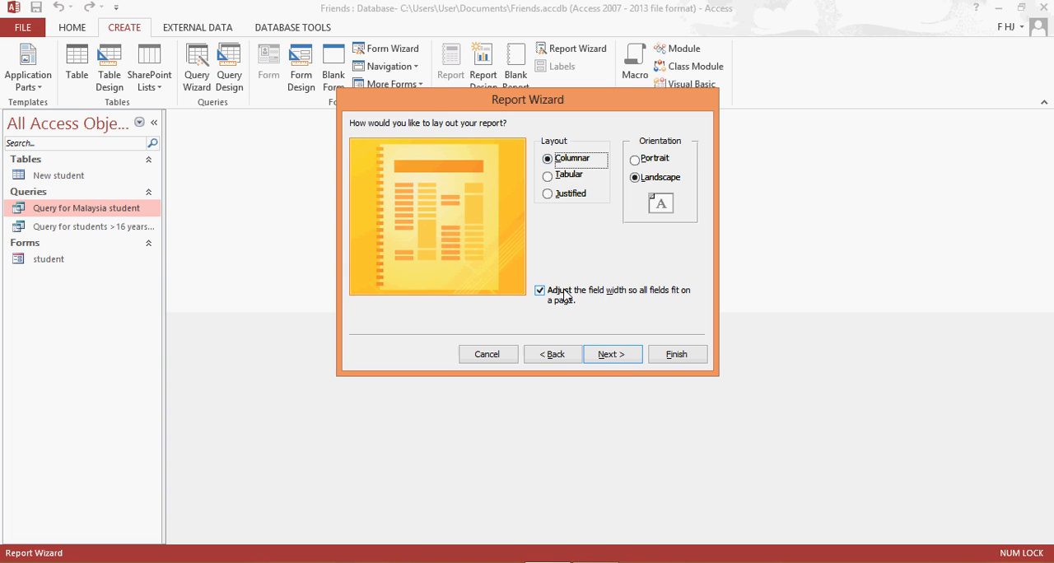
{"action": "left_click", "coordinate": [612, 358]}
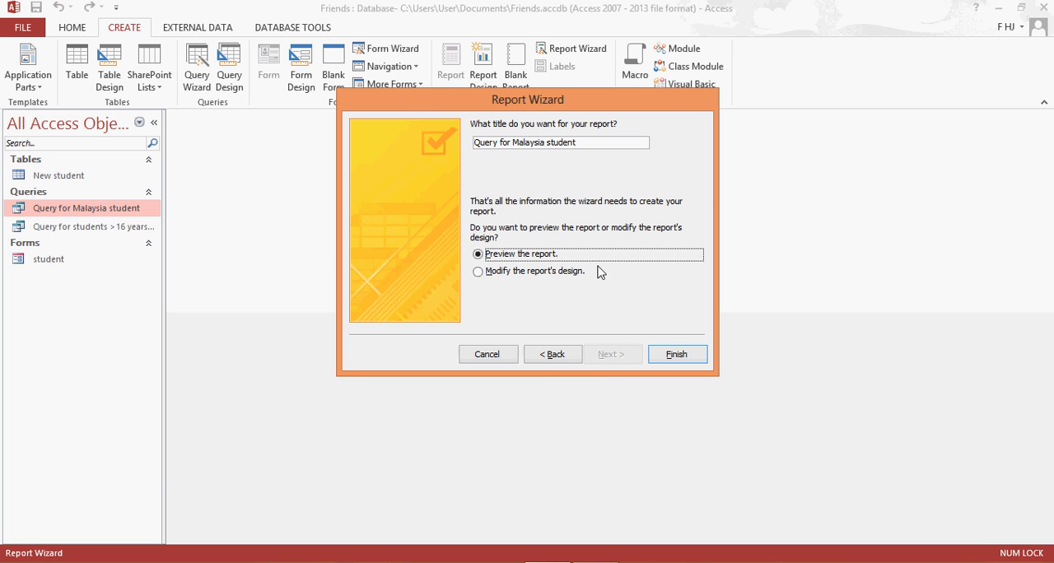
Change the report's title to "Report for Malaysia student".
{"action": "left_click_drag", "start_coordinate": [511, 143], "coordinate": [436, 143]}
{"action": "left_click", "coordinate": [499, 143]}
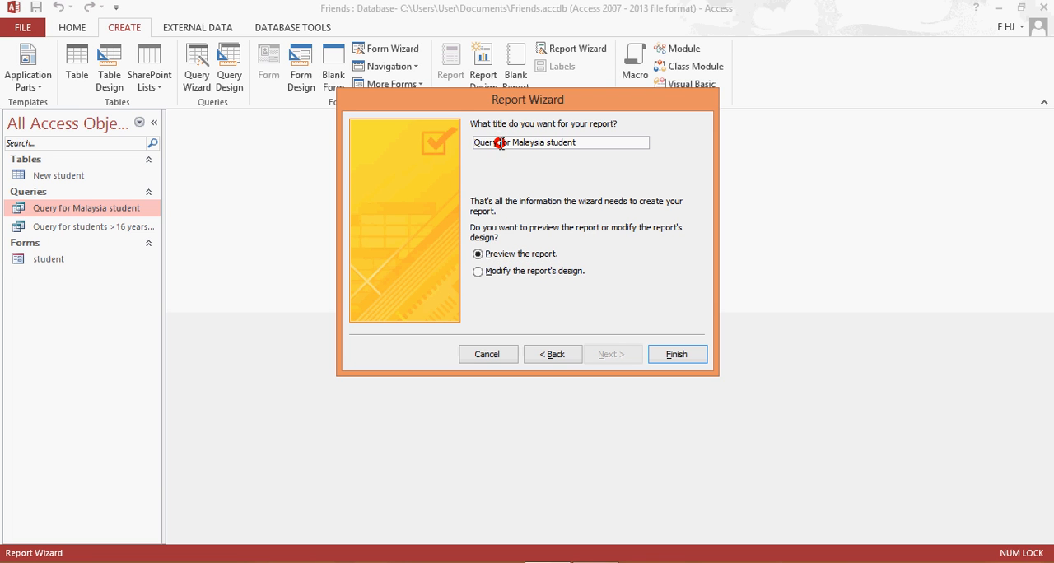
{"action": "left_click_drag", "start_coordinate": [500, 143], "coordinate": [459, 156]}
{"action": "type", "text": "Report"}
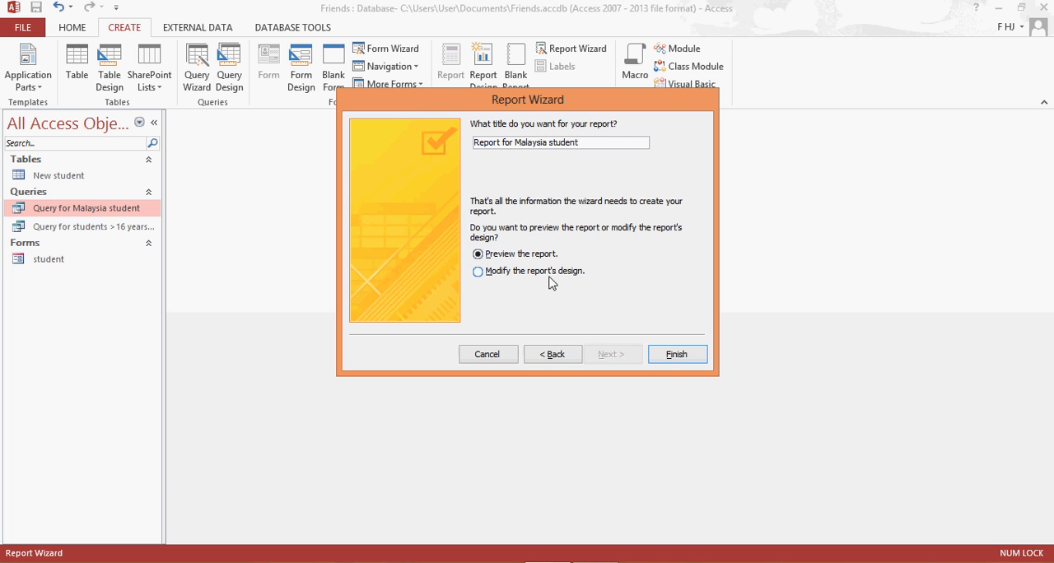
Finish the wizard with the option to modify the report's design and display Report for Malaysia student in Report View.
{"action": "left_click", "coordinate": [578, 144]}
{"action": "left_click", "coordinate": [481, 272]}
{"action": "left_click", "coordinate": [671, 355]}
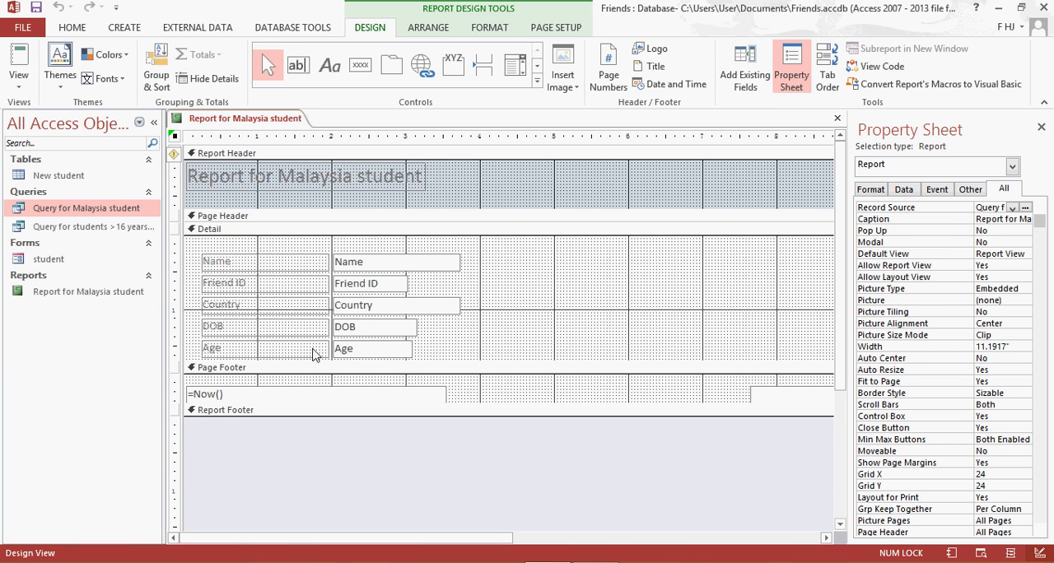
{"action": "double_click", "coordinate": [129, 295]}
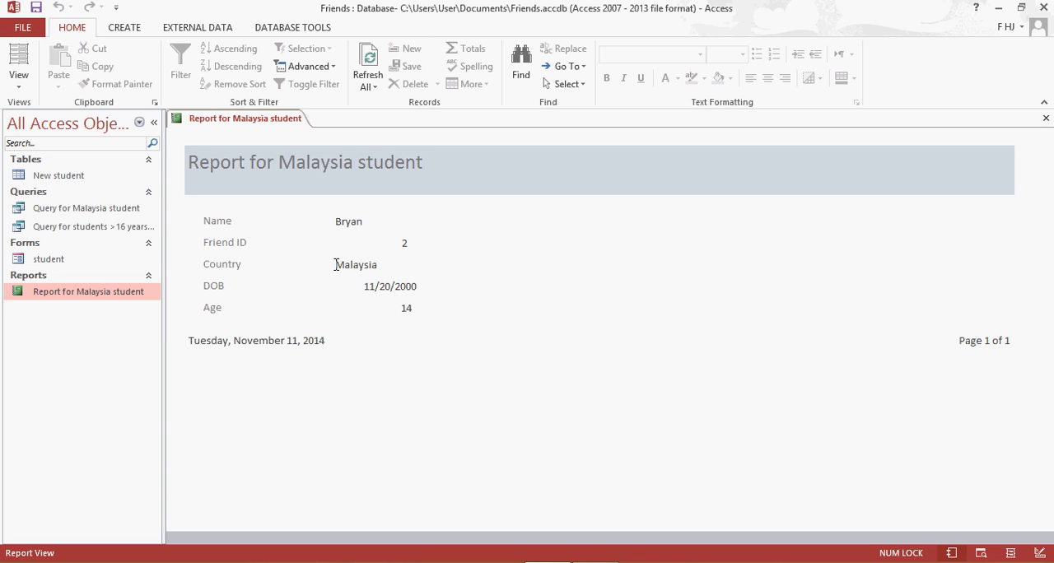
Right-align the Name and Country text boxes in the Malaysia student report's design.
{"action": "right_click", "coordinate": [106, 293]}
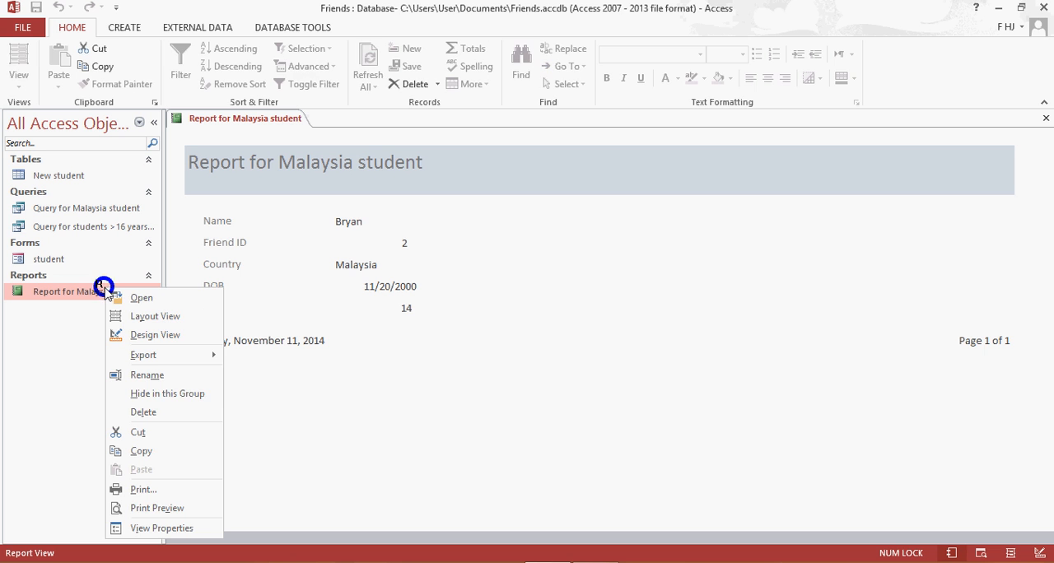
{"action": "left_click", "coordinate": [155, 334]}
{"action": "left_click", "coordinate": [394, 262]}
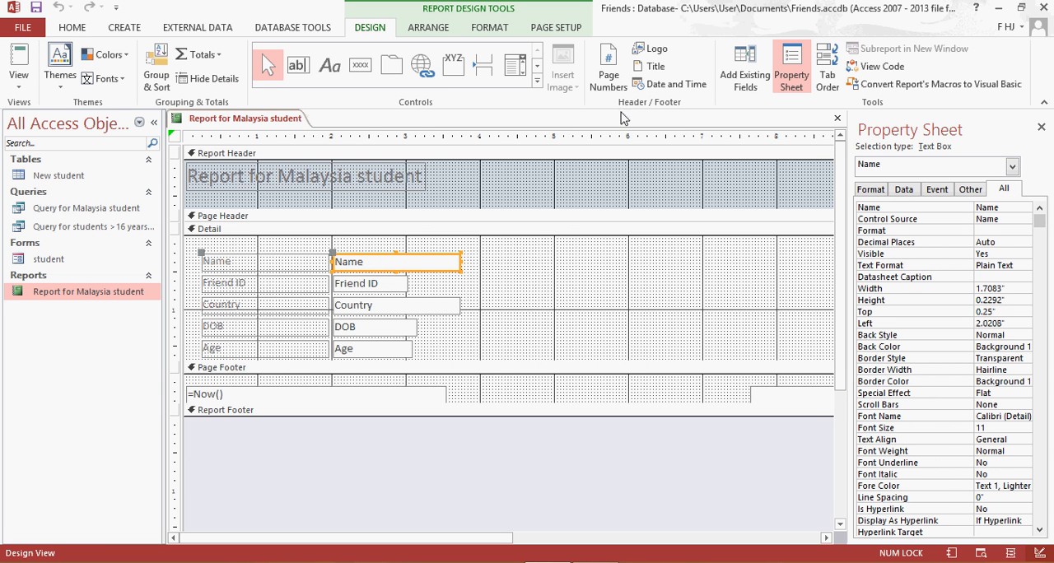
{"action": "left_click", "coordinate": [74, 28]}
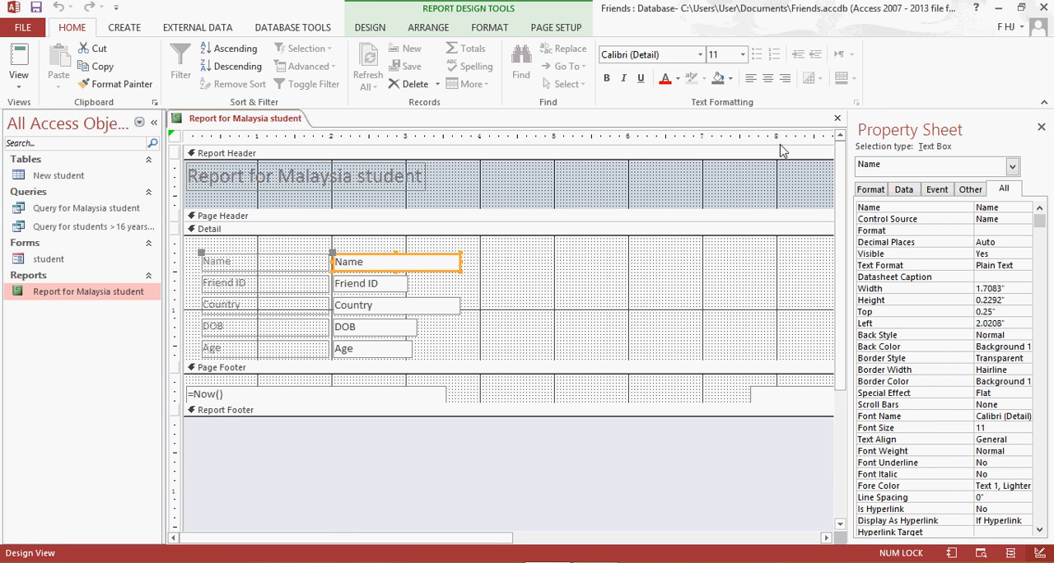
{"action": "left_click", "coordinate": [784, 79]}
{"action": "left_click", "coordinate": [384, 306], "text": "shift"}
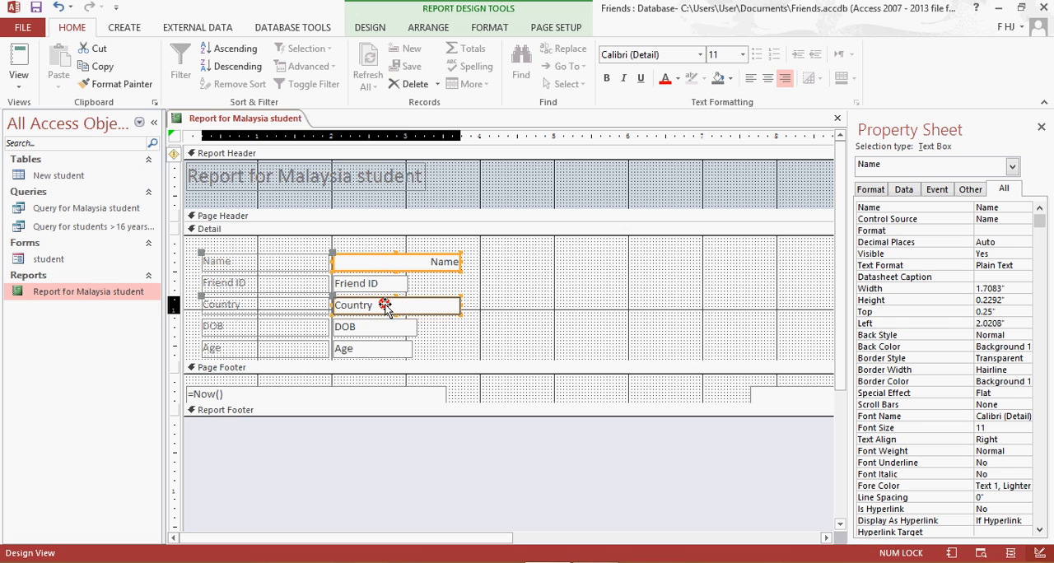
{"action": "left_click", "coordinate": [784, 78]}
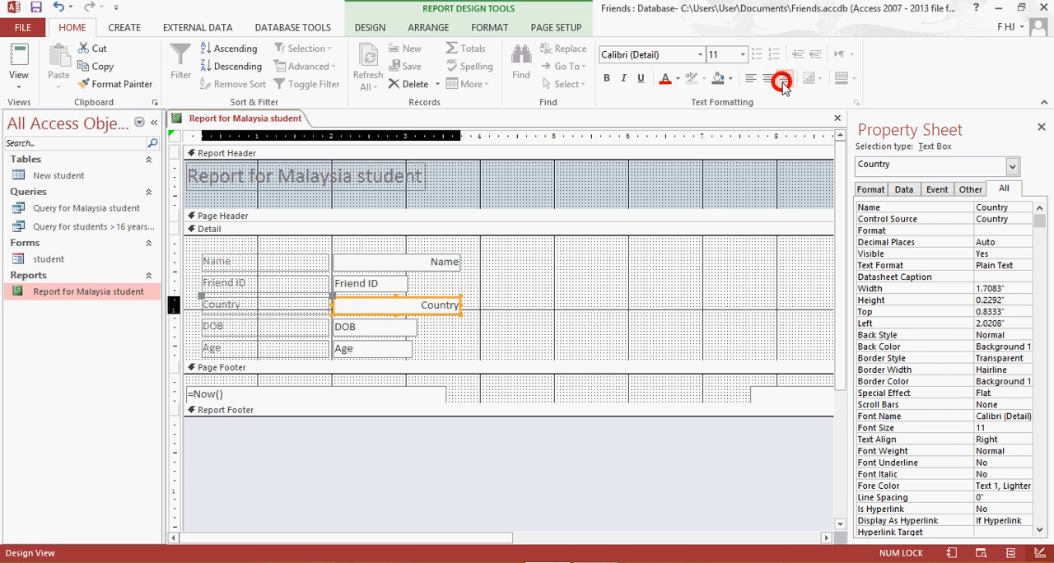
Save the right-aligned design of the Malaysia student report and view it in Report View.
{"action": "right_click", "coordinate": [265, 119]}
{"action": "left_click", "coordinate": [289, 125]}
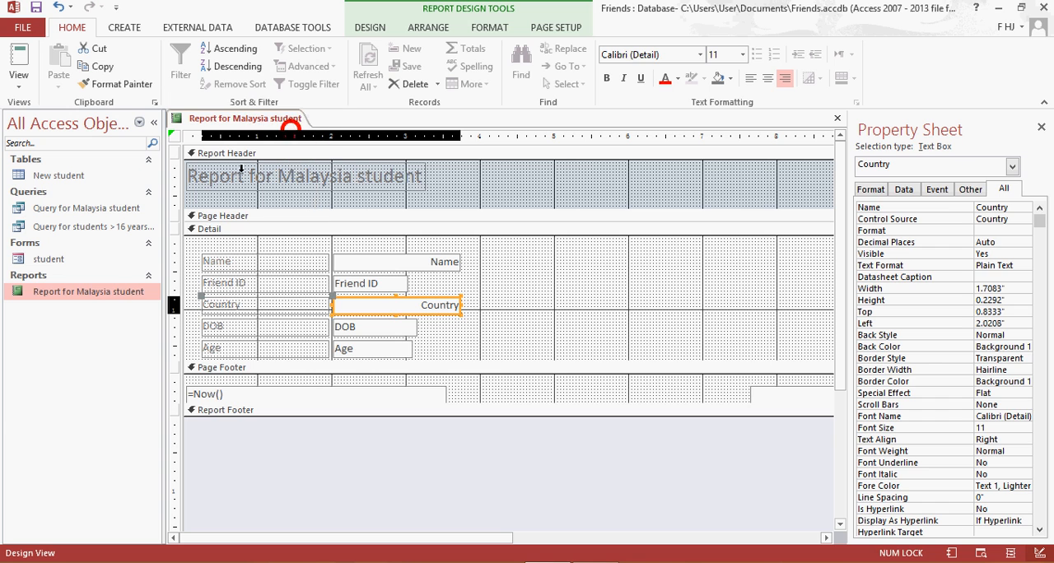
{"action": "double_click", "coordinate": [111, 295]}
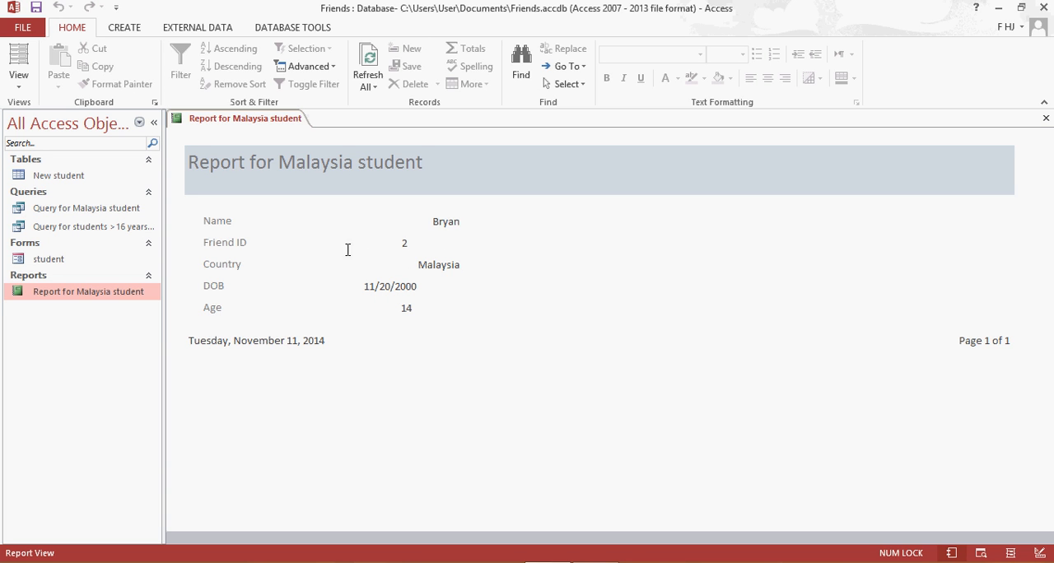
Left-align the Name, Friend ID, Country, DOB and Age text boxes in the Malaysia student report's design.
{"action": "right_click", "coordinate": [125, 288]}
{"action": "left_click", "coordinate": [169, 332]}
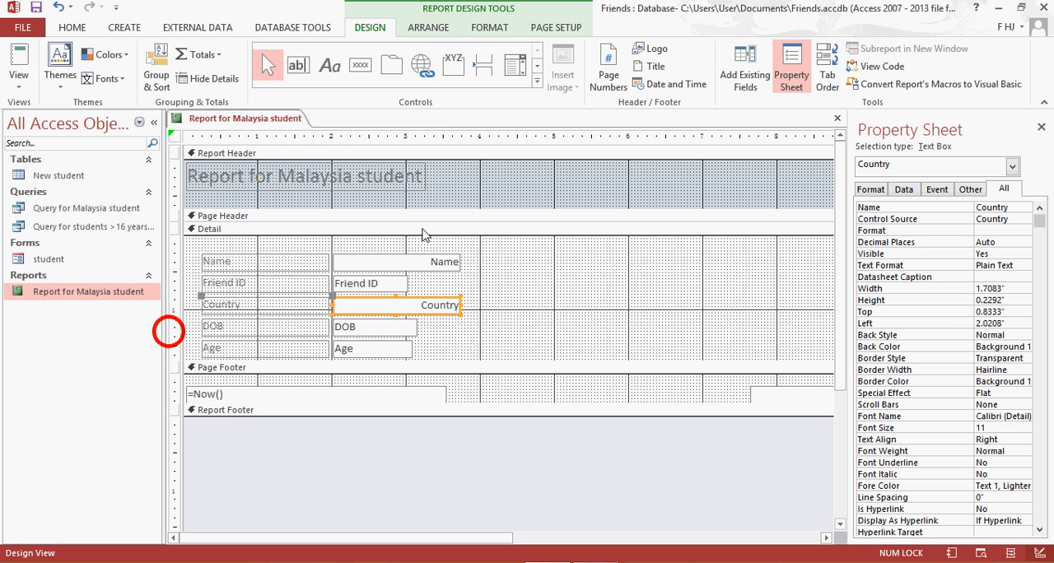
{"action": "left_click", "coordinate": [422, 260]}
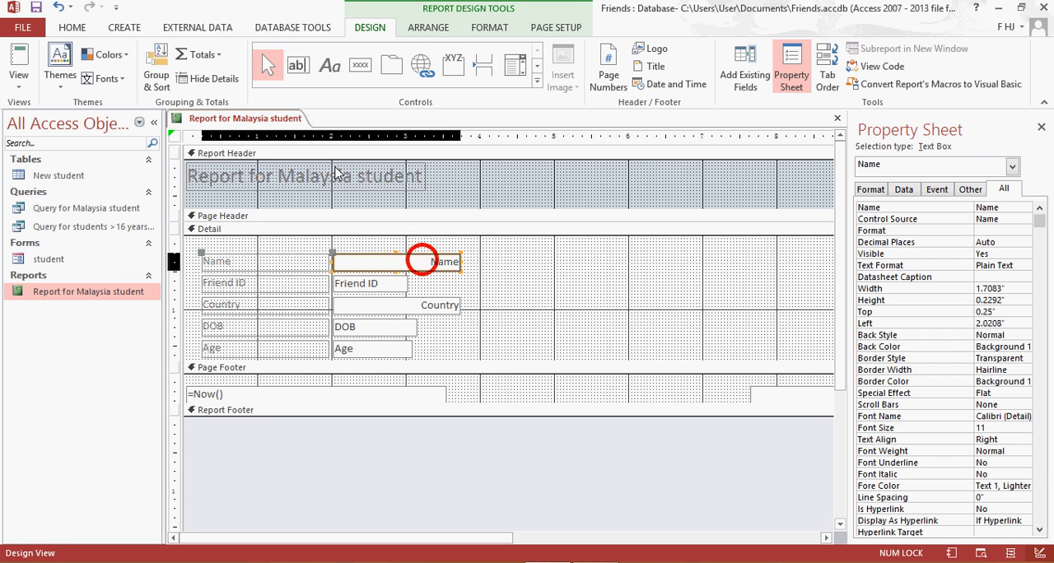
{"action": "left_click", "coordinate": [71, 27]}
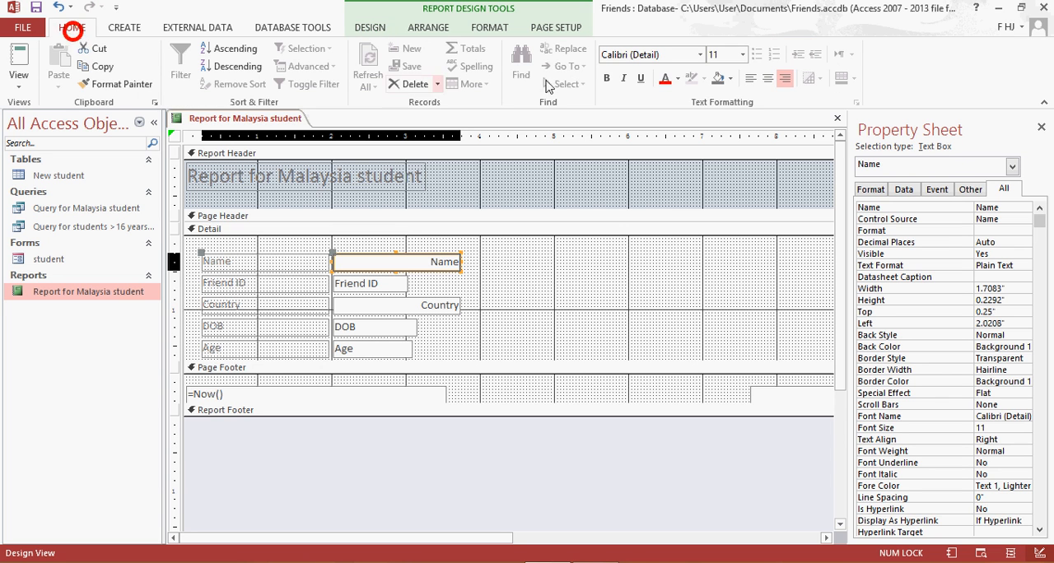
{"action": "left_click", "coordinate": [747, 79]}
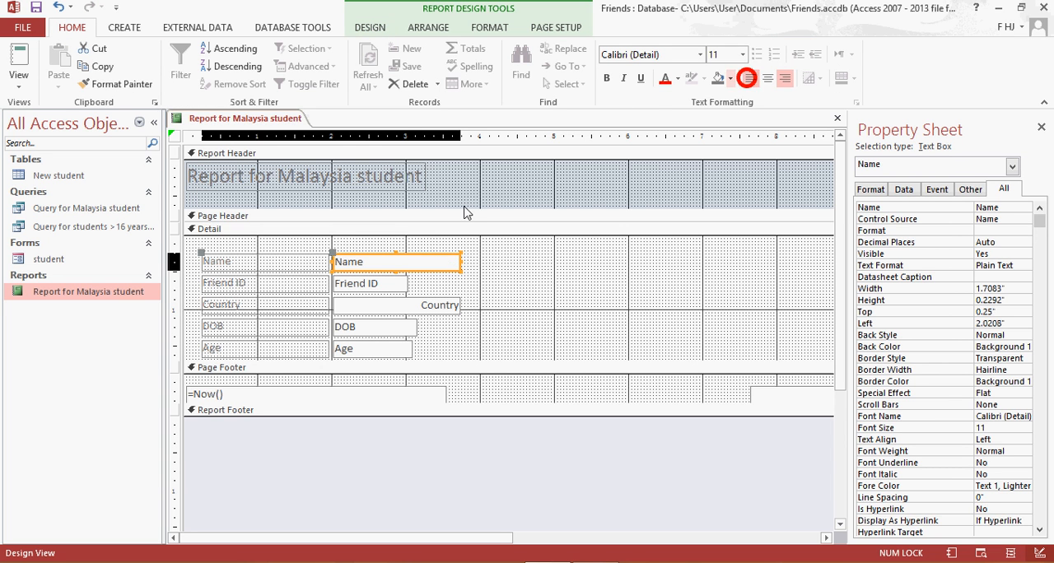
{"action": "left_click", "coordinate": [374, 284]}
{"action": "left_click", "coordinate": [369, 303]}
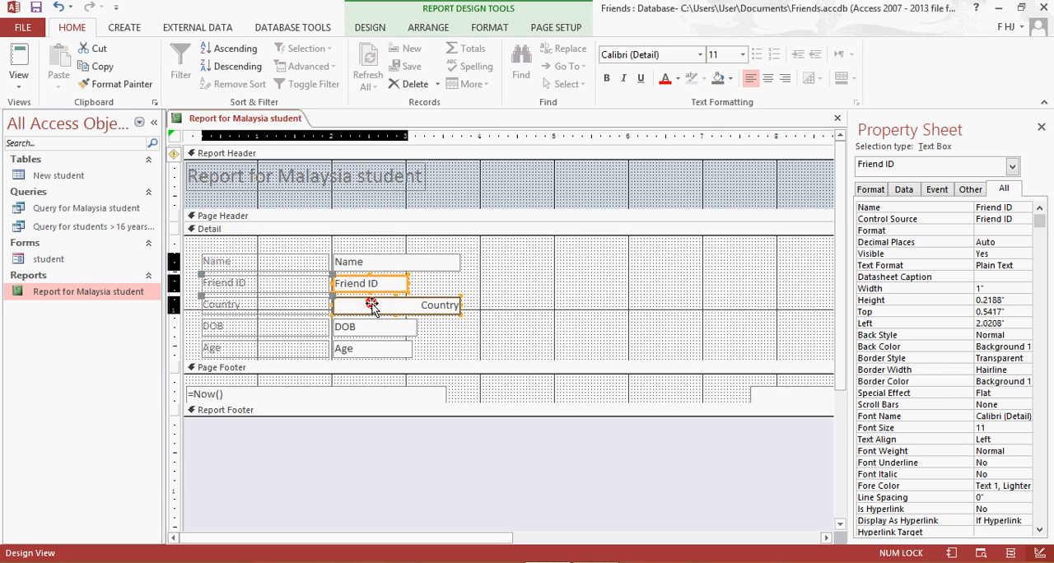
{"action": "left_click", "coordinate": [752, 78]}
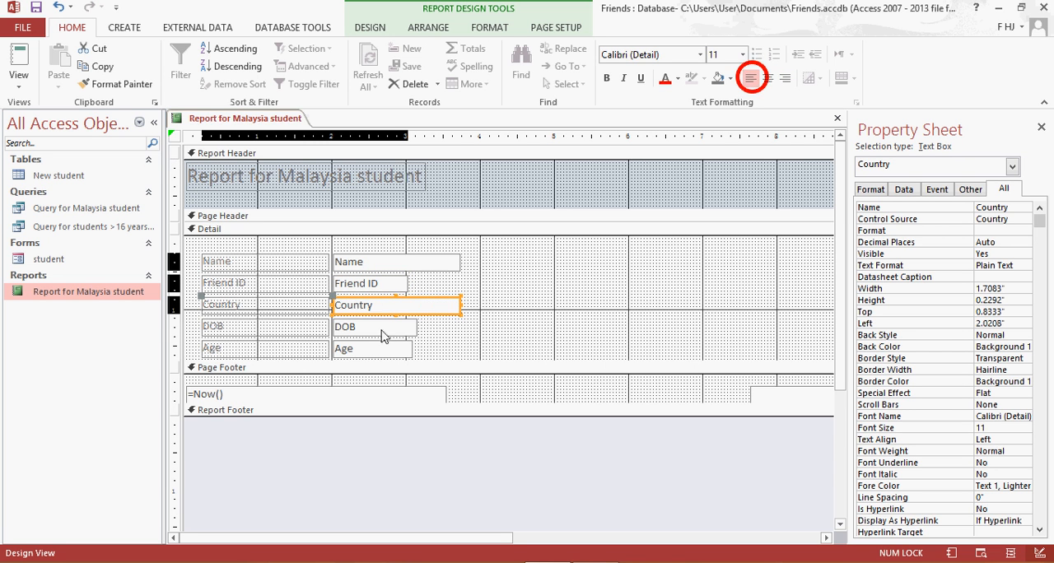
{"action": "left_click", "coordinate": [381, 328]}
{"action": "left_click", "coordinate": [748, 78]}
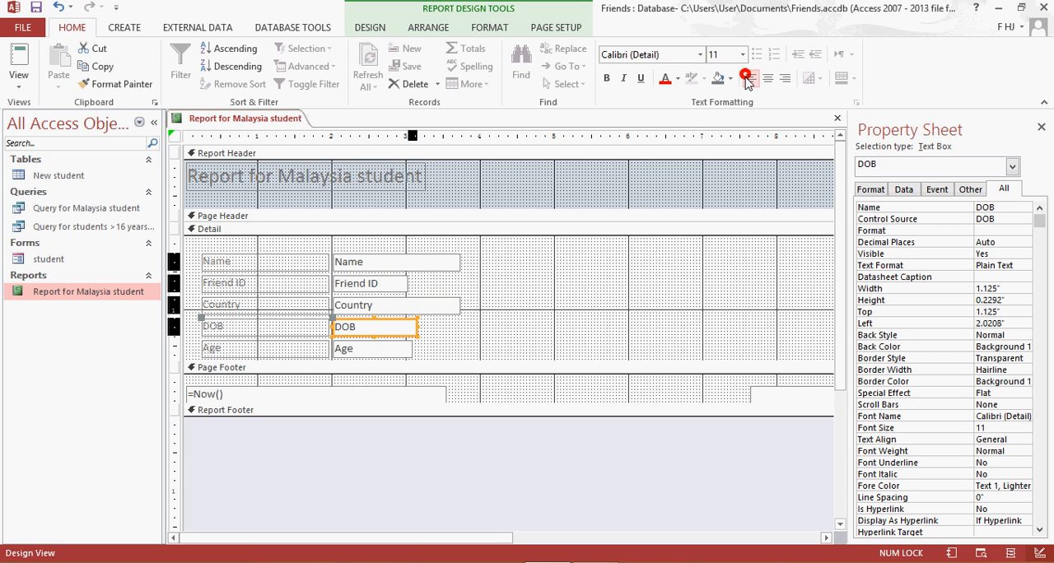
{"action": "left_click", "coordinate": [380, 349]}
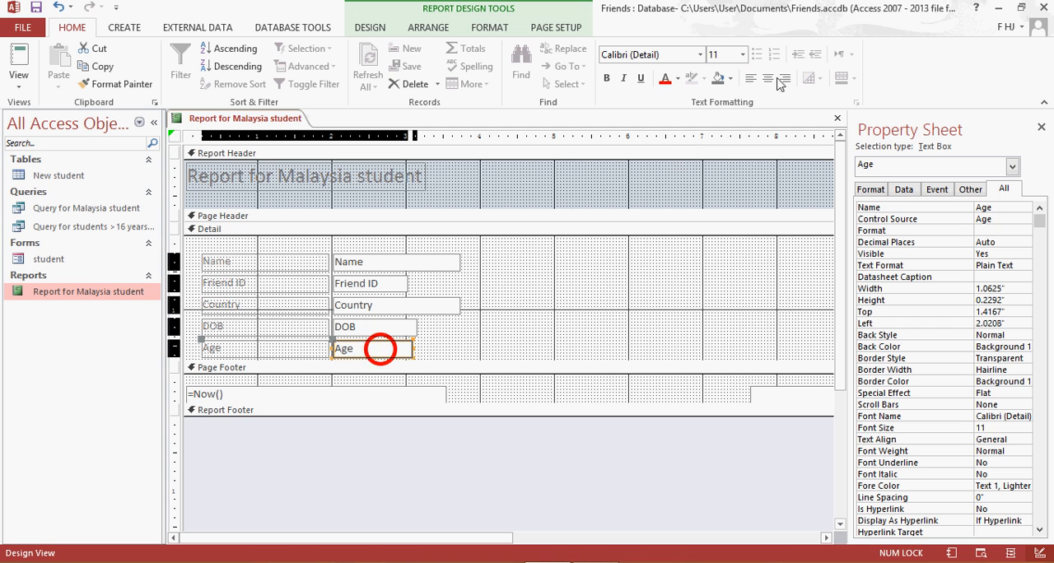
{"action": "left_click", "coordinate": [750, 78]}
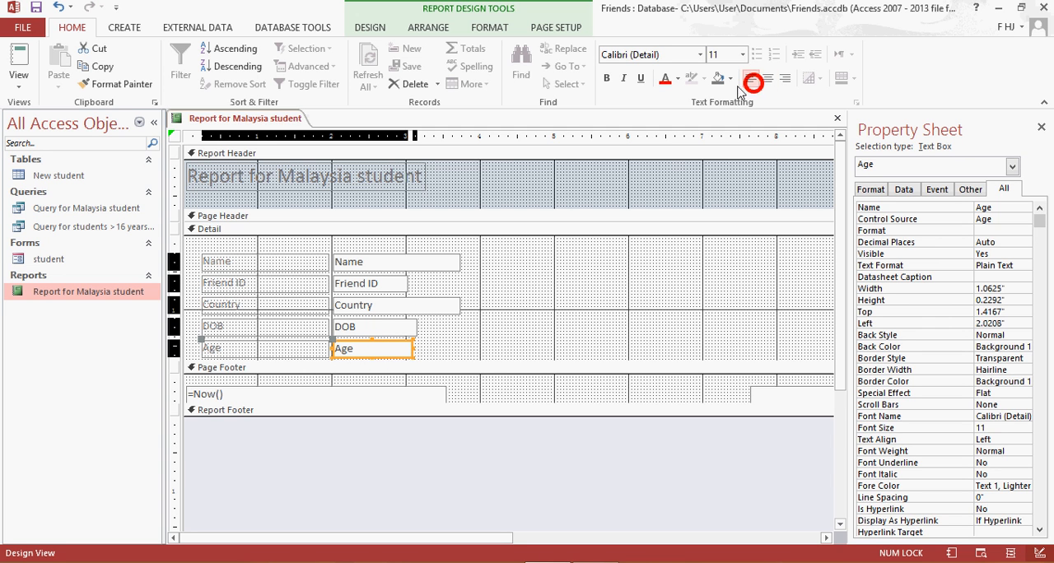
Save the left-aligned Malaysia student report and check it in Report View.
{"action": "right_click", "coordinate": [277, 116]}
{"action": "left_click", "coordinate": [313, 128]}
{"action": "left_click", "coordinate": [103, 292]}
{"action": "double_click", "coordinate": [102, 292]}
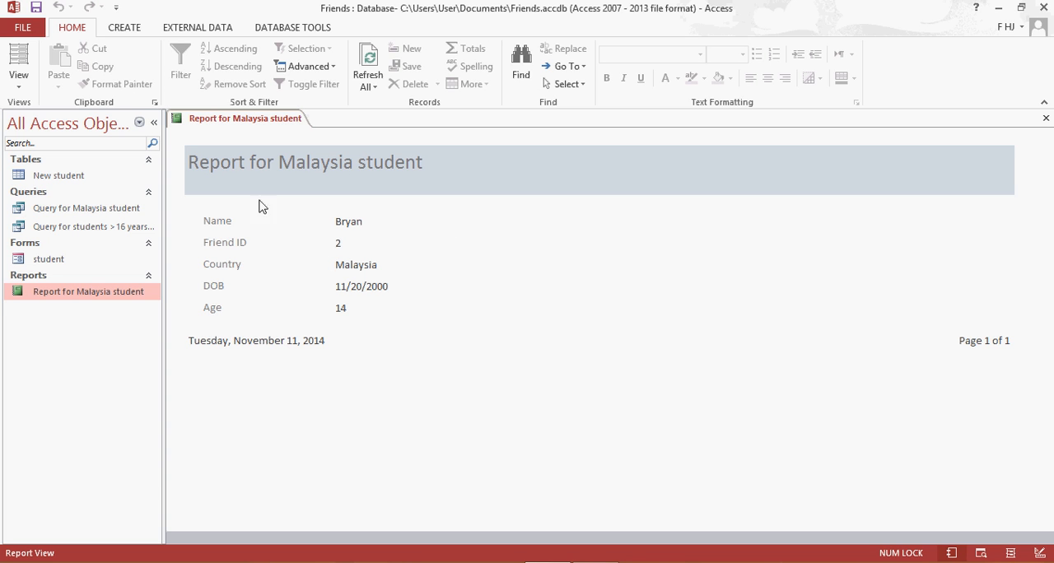
Close the Malaysia student report and start a wizard-based report on Query for students >16 years old with all fields and no grouping levels.
{"action": "left_click", "coordinate": [104, 233]}
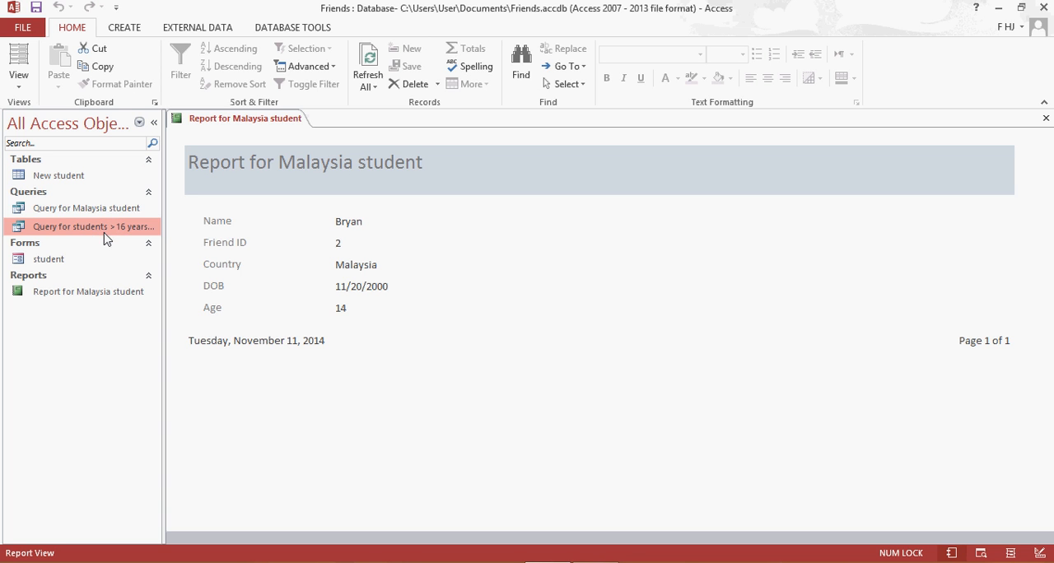
{"action": "right_click", "coordinate": [241, 119]}
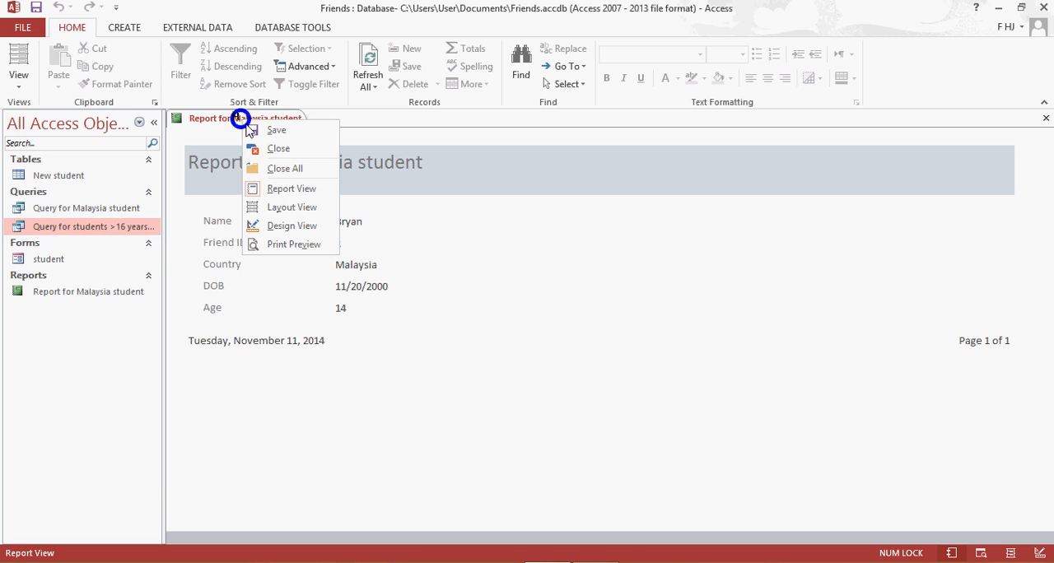
{"action": "left_click", "coordinate": [252, 150]}
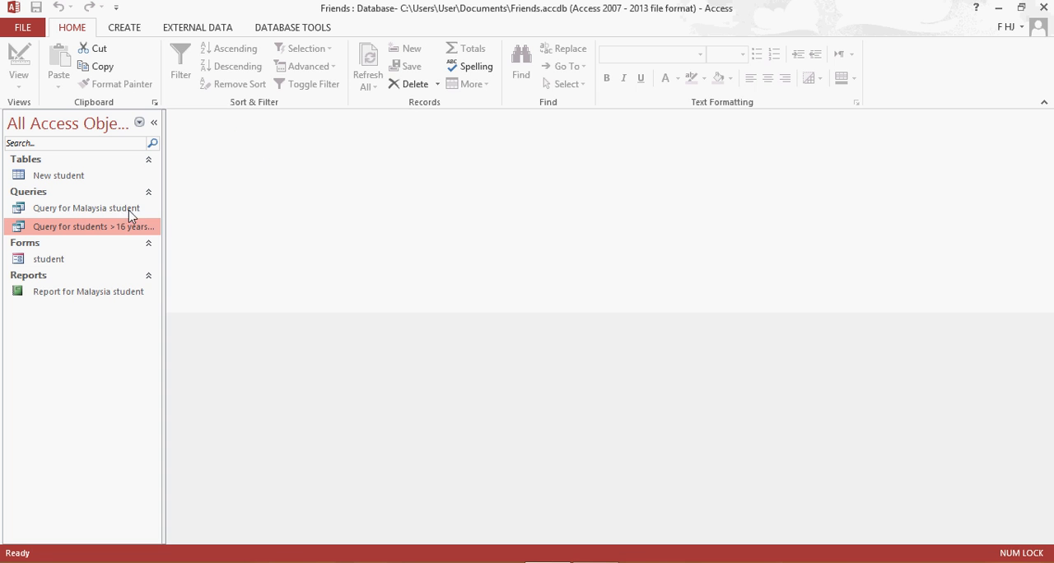
{"action": "left_click", "coordinate": [122, 31]}
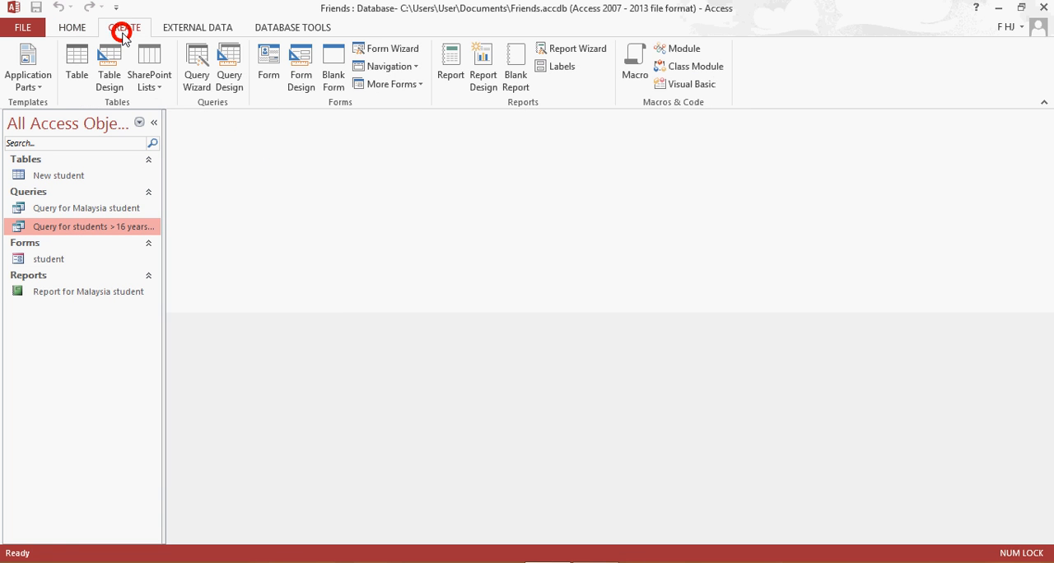
{"action": "left_click", "coordinate": [594, 48]}
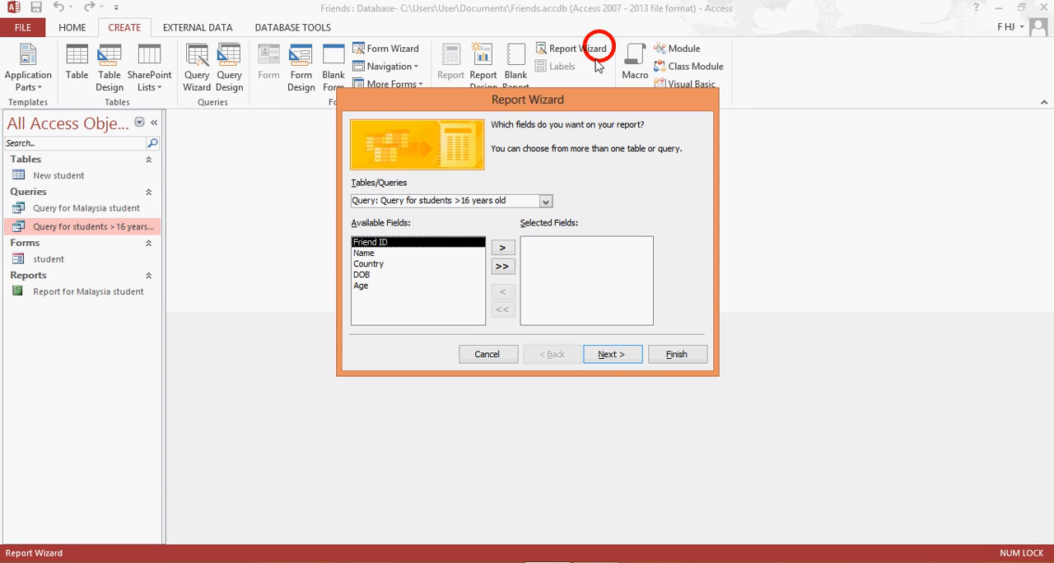
{"action": "left_click", "coordinate": [504, 265]}
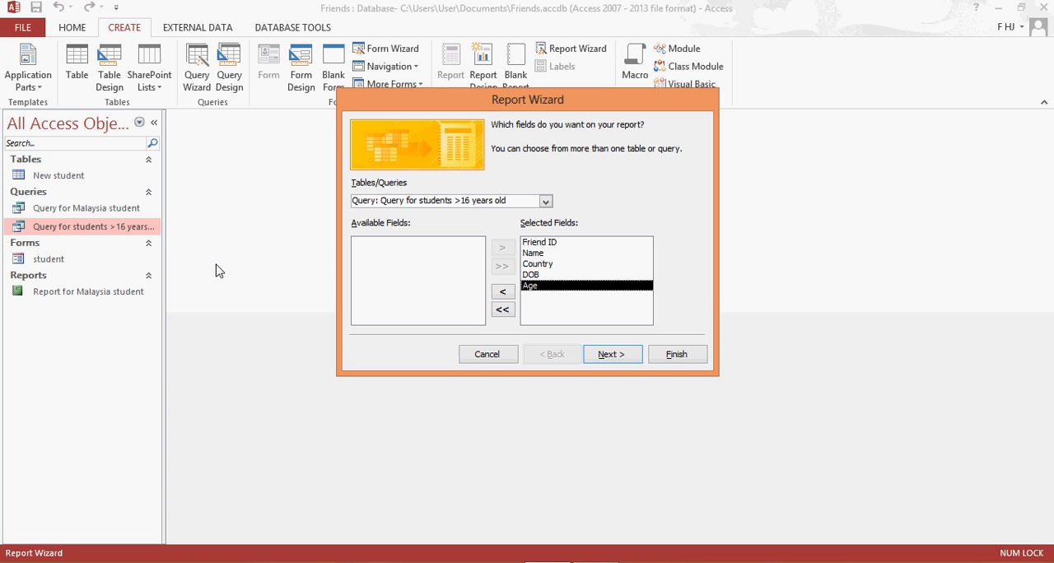
{"action": "left_click", "coordinate": [610, 356]}
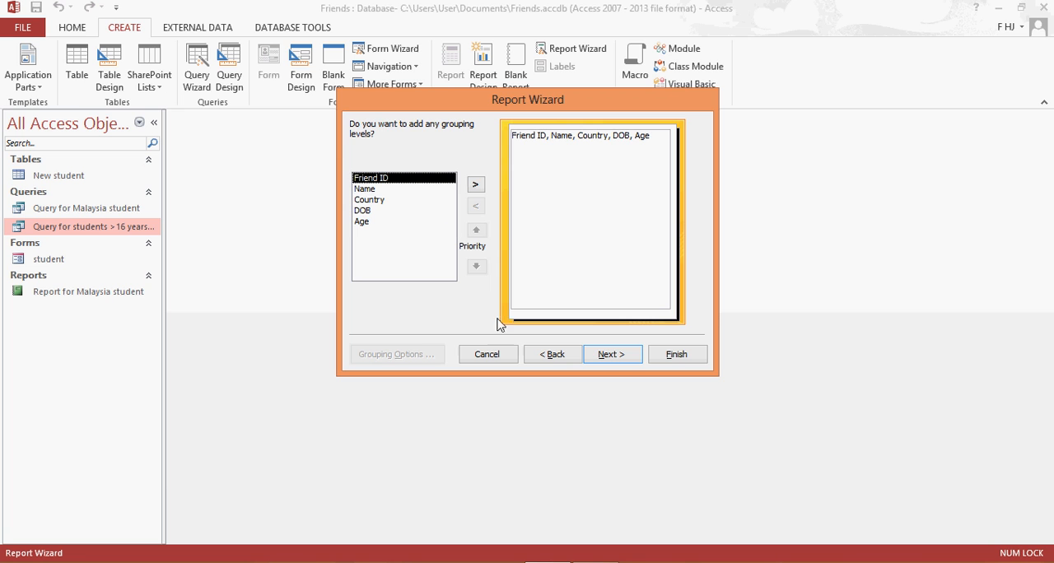
{"action": "left_click", "coordinate": [609, 354]}
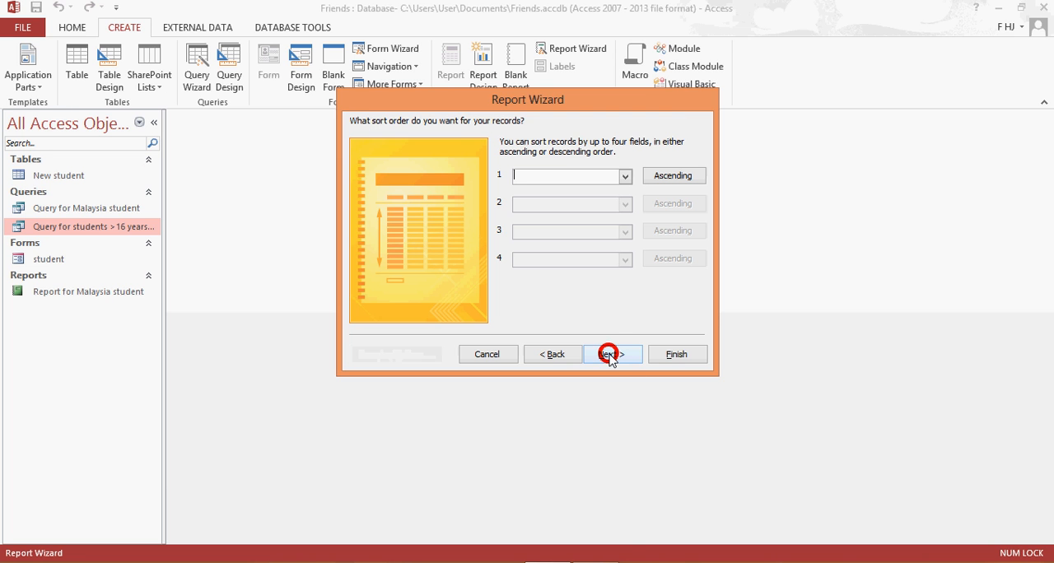
Sort the new report's records by Name in ascending order and use the Tabular layout in Landscape orientation.
{"action": "left_click", "coordinate": [624, 176]}
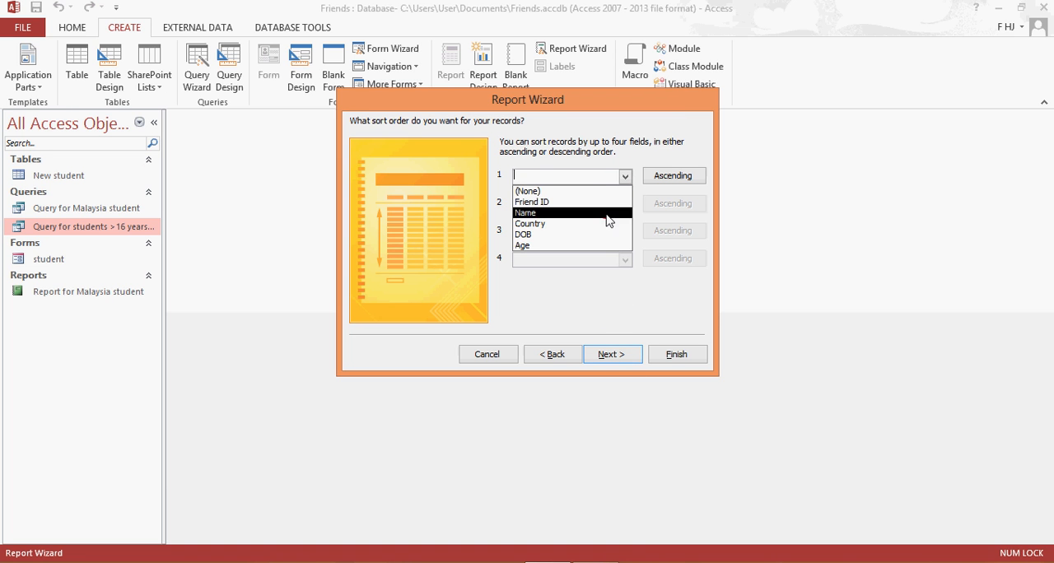
{"action": "left_click", "coordinate": [607, 216]}
{"action": "left_click", "coordinate": [610, 354]}
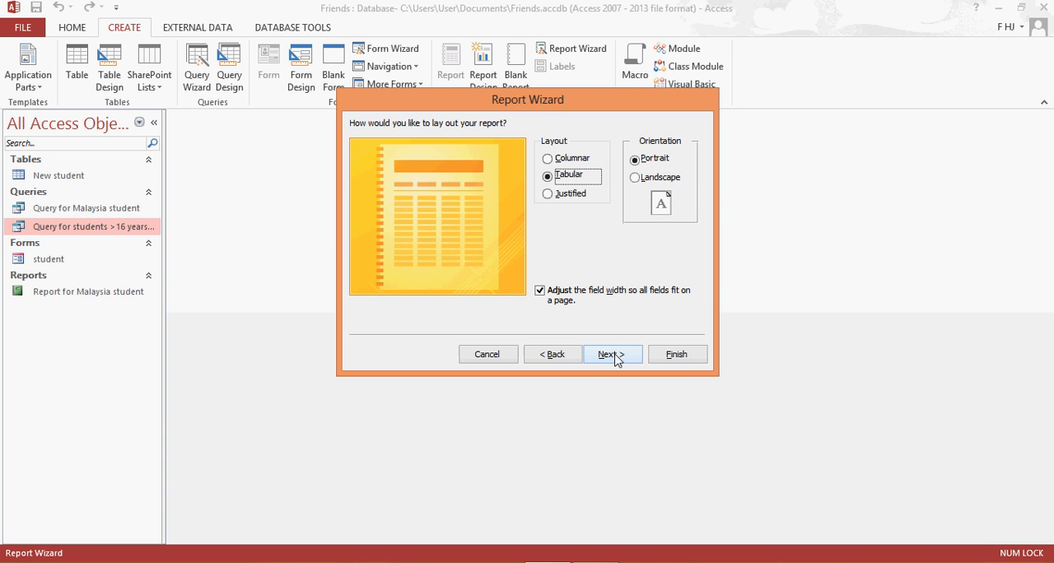
{"action": "left_click", "coordinate": [655, 176]}
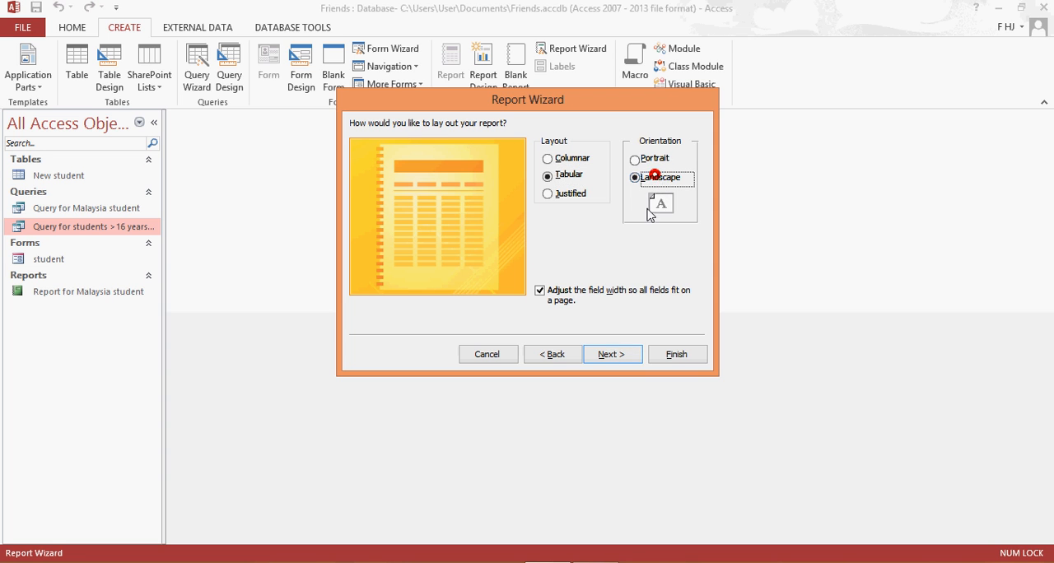
{"action": "left_click", "coordinate": [613, 354]}
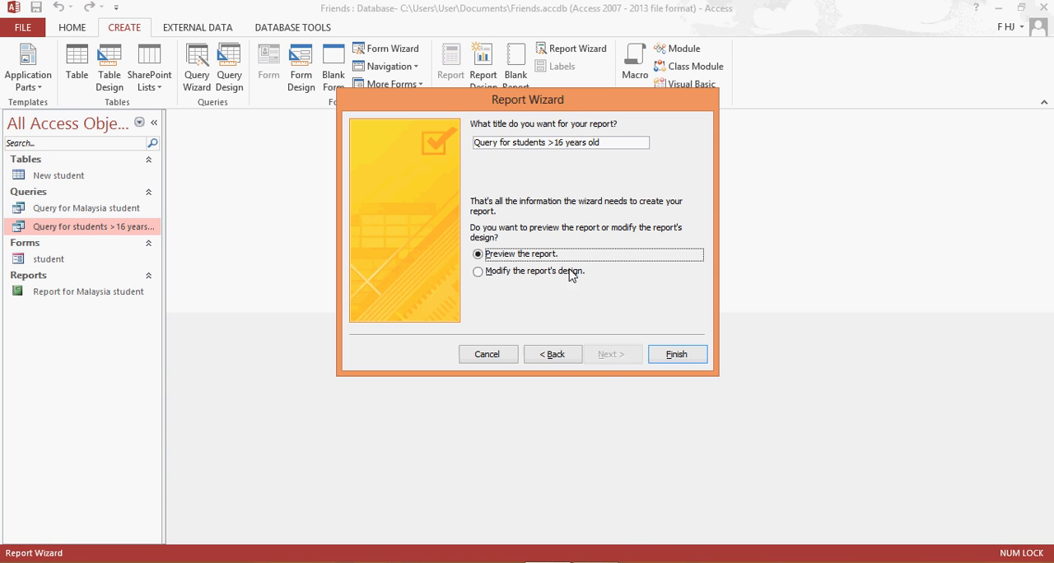
Title the report "Report for students >16 years old", finish it with the option to modify its design, and display it in Report View.
{"action": "double_click", "coordinate": [498, 142]}
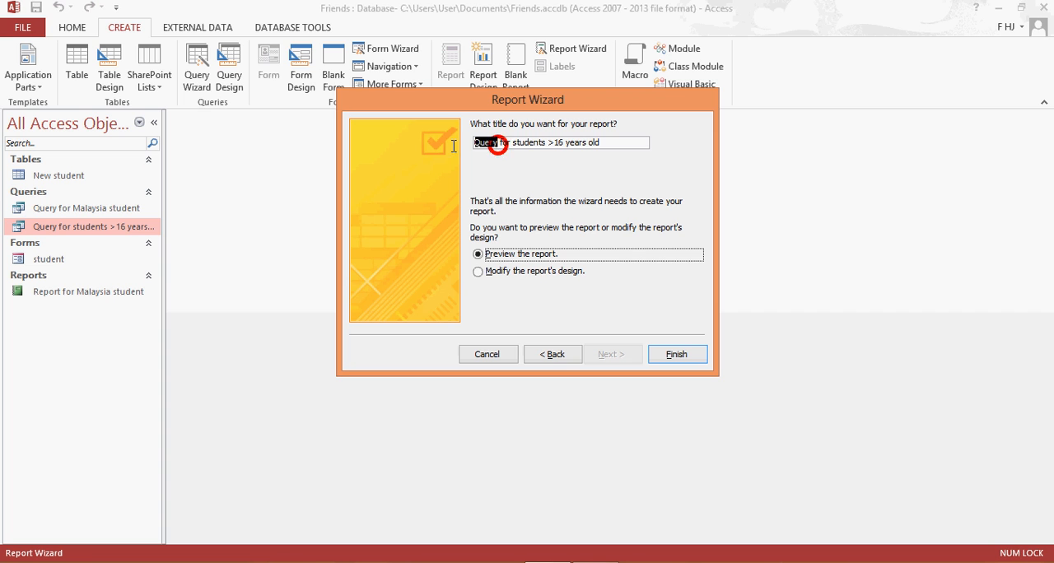
{"action": "type", "text": "Report"}
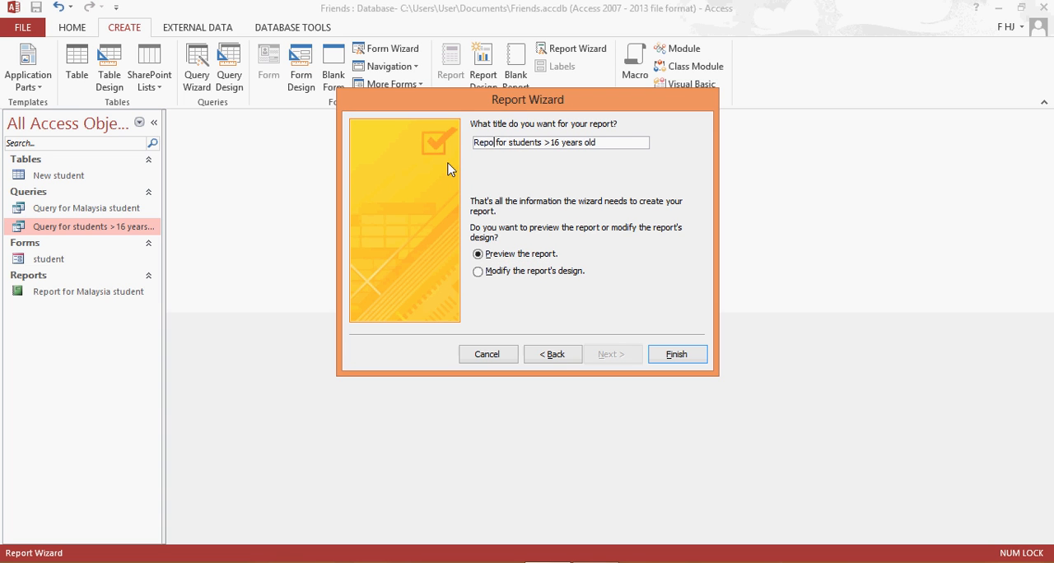
{"action": "left_click", "coordinate": [528, 272]}
{"action": "left_click", "coordinate": [693, 355]}
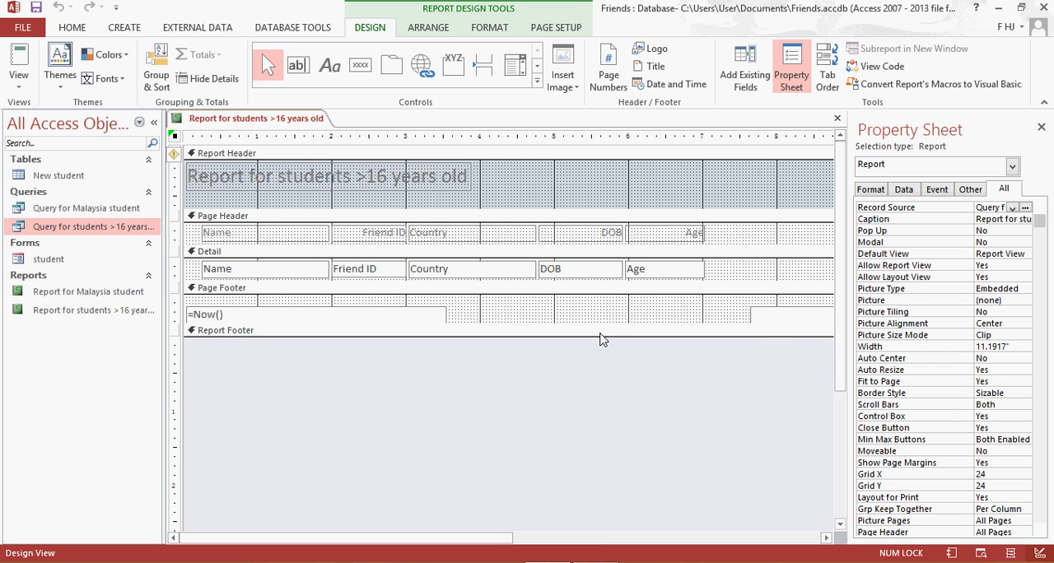
{"action": "double_click", "coordinate": [95, 311]}
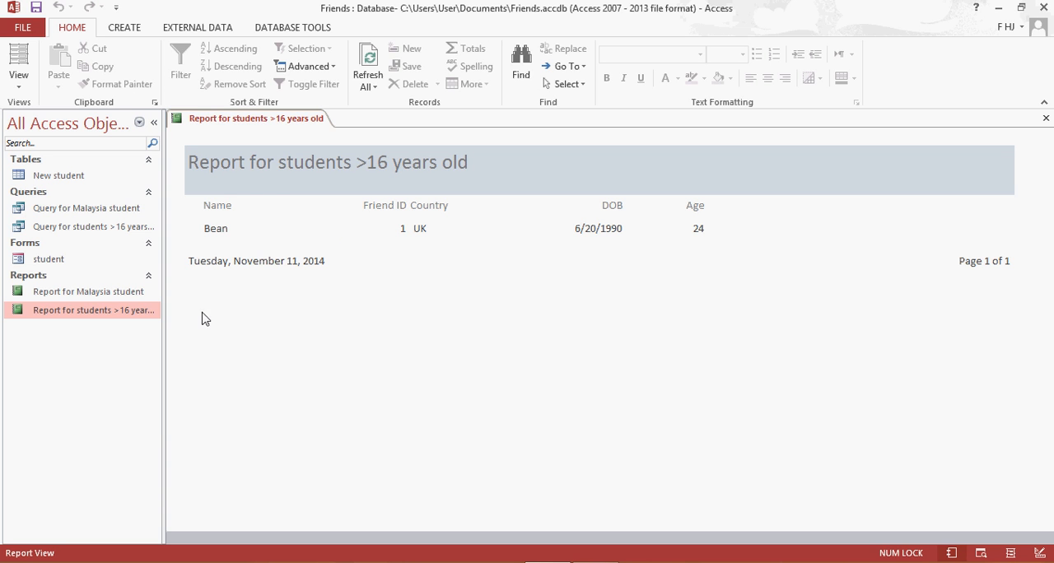
Open Report for students >16 years old in Design View.
{"action": "right_click", "coordinate": [220, 119]}
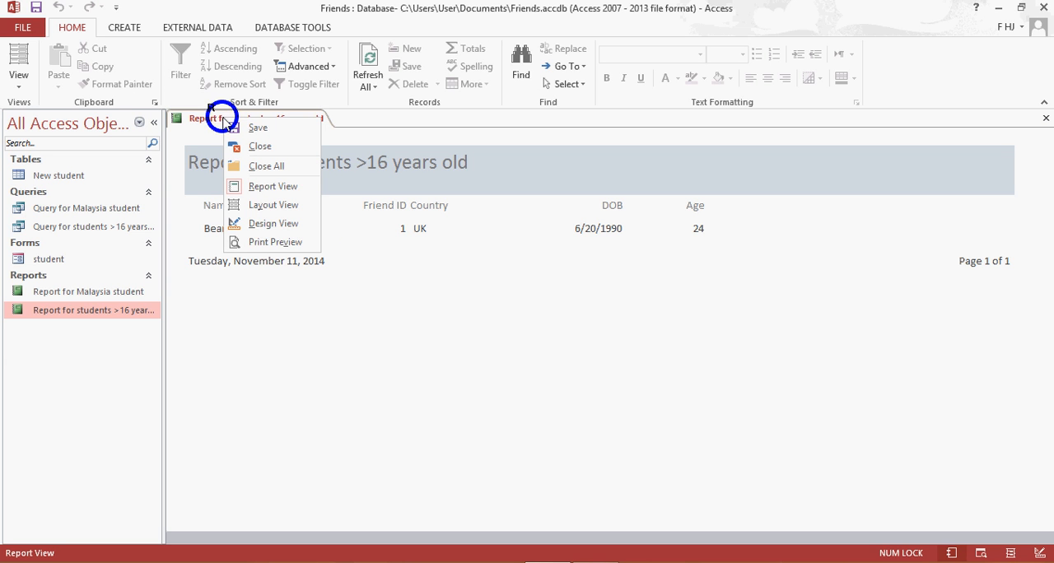
{"action": "left_click", "coordinate": [253, 227]}
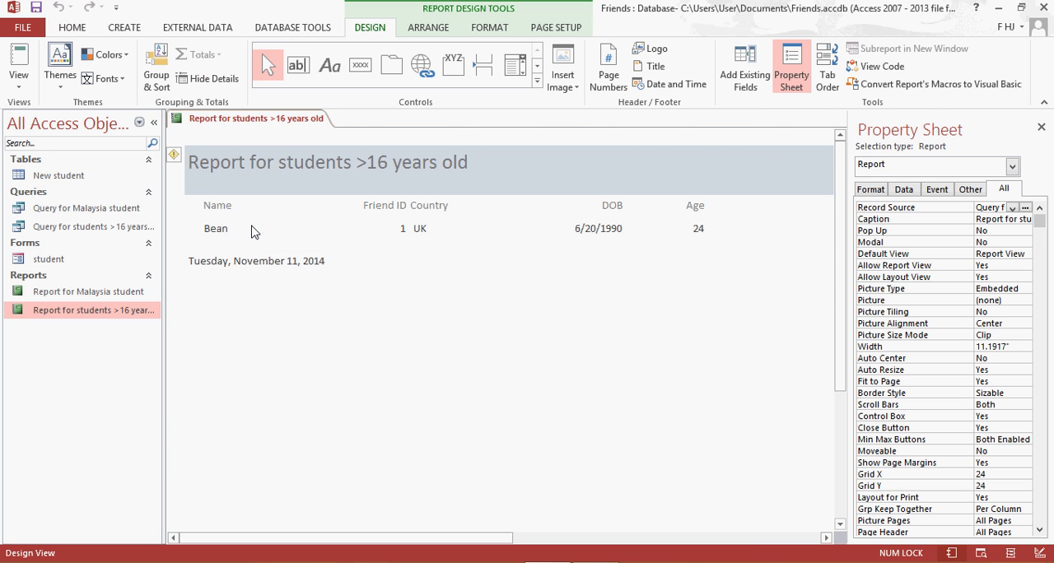